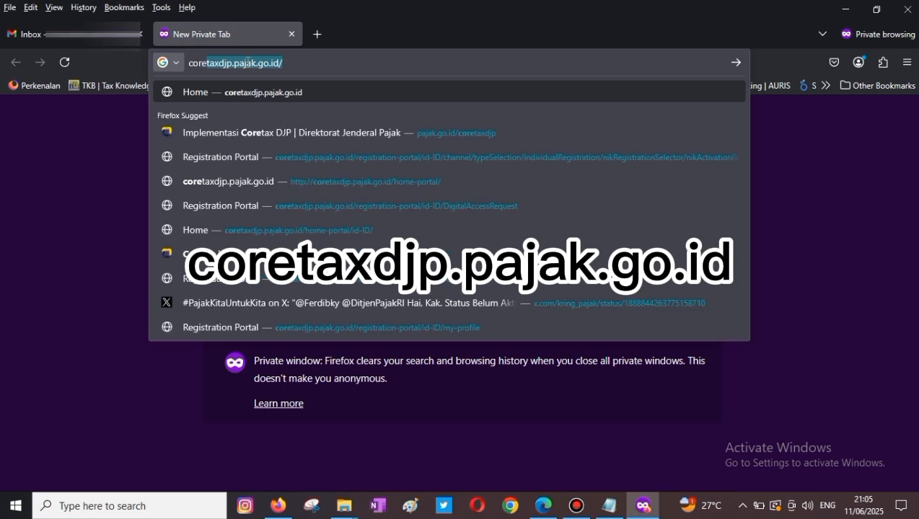
# - Open the Coretax portal and start a Perorangan registration for a taxpayer who has an NIK
pyautogui.press('Return')
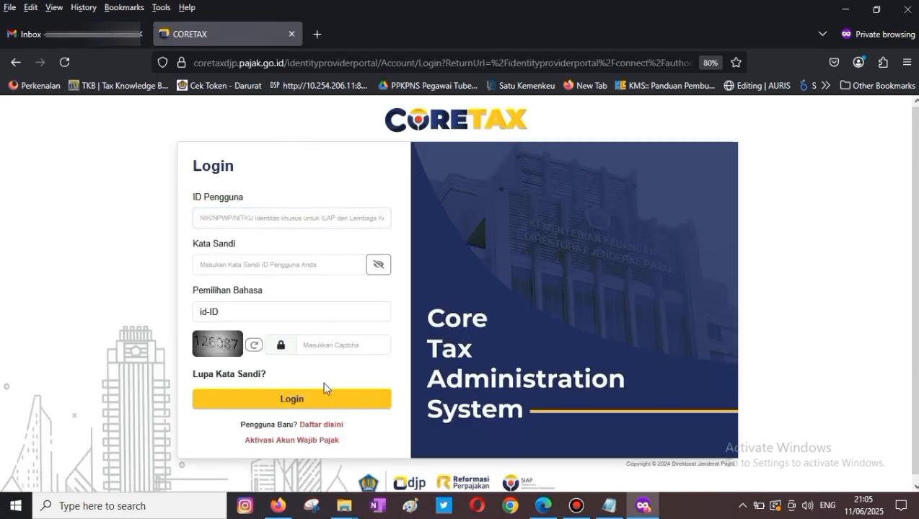
pyautogui.click(324, 425)
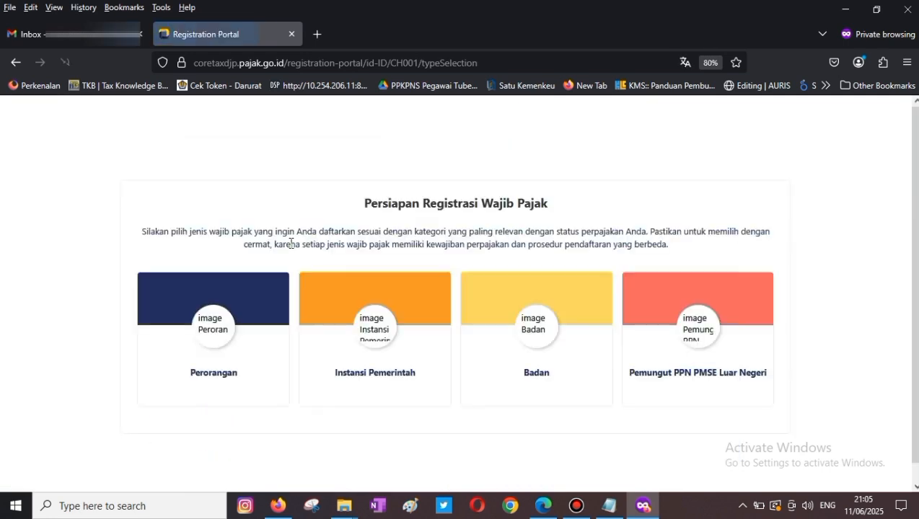
pyautogui.click(187, 370)
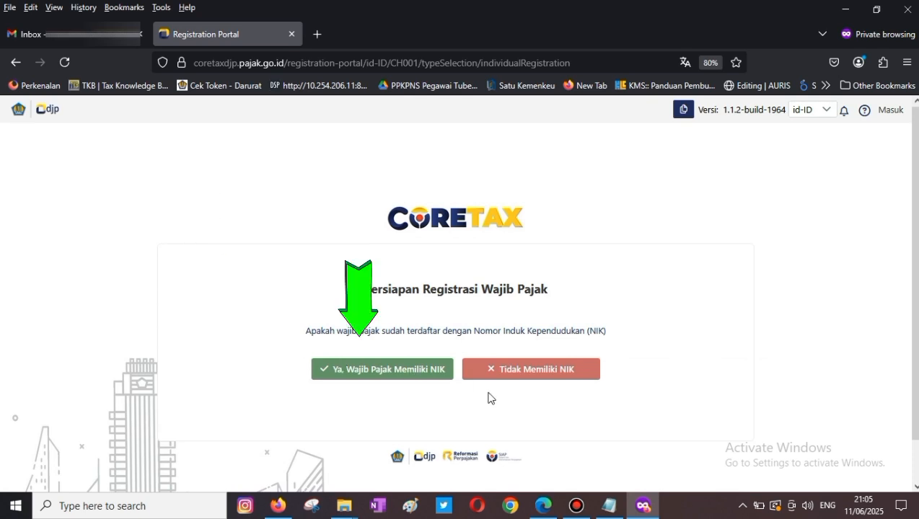
pyautogui.click(404, 373)
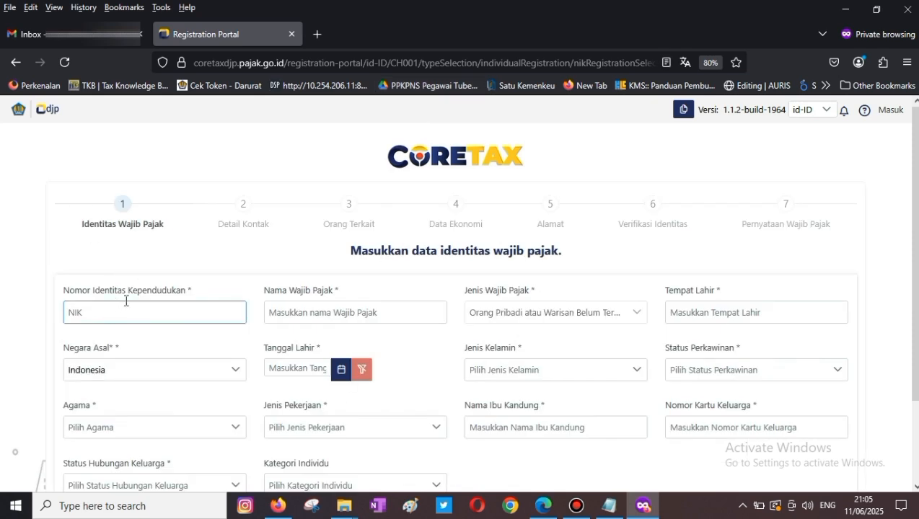
# - Paste the taxpayer's NIK and name, and enter the place of birth
pyautogui.hotkey('ctrl', '-')
pyautogui.click(160, 284)
pyautogui.hotkey('ctrl', 'v')
pyautogui.click(350, 284)
pyautogui.hotkey('ctrl', 'v')
pyautogui.click(726, 284)
pyautogui.write('k')
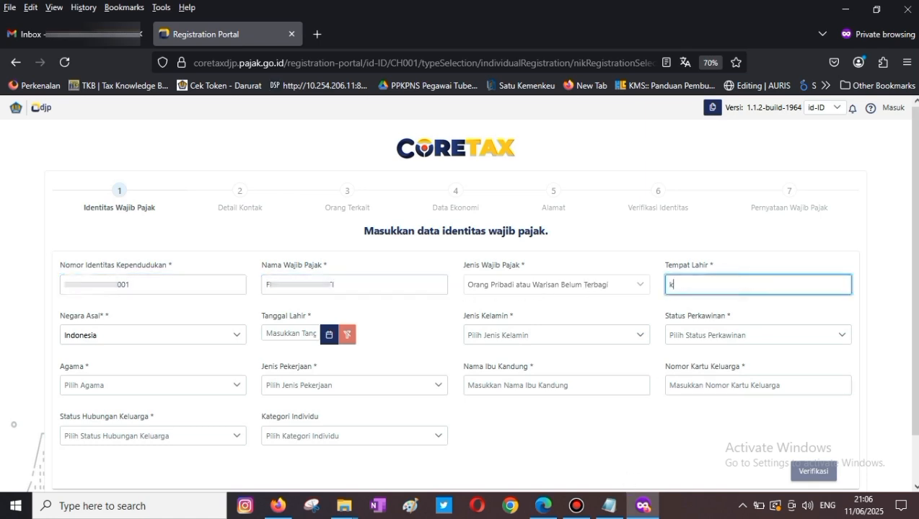
pyautogui.press('BackSpace')
pyautogui.hotkey('ctrl', 'v')
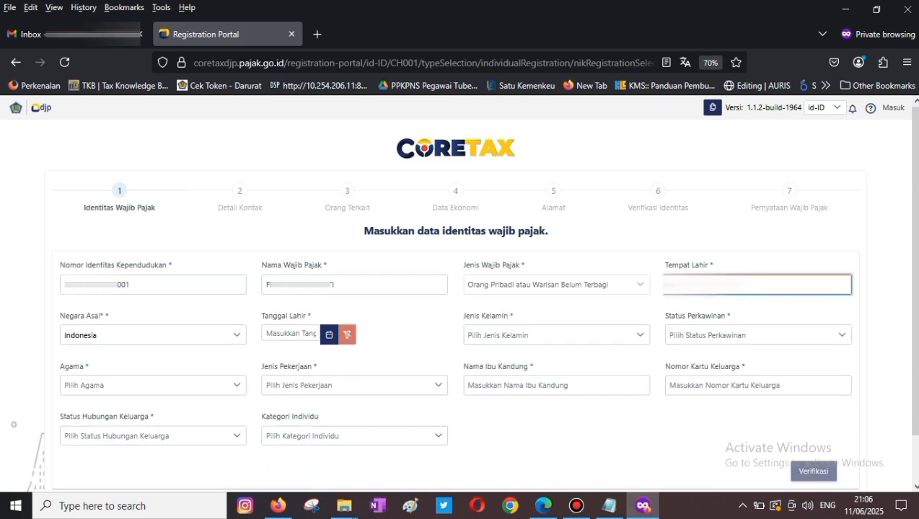
pyautogui.press('Tab')
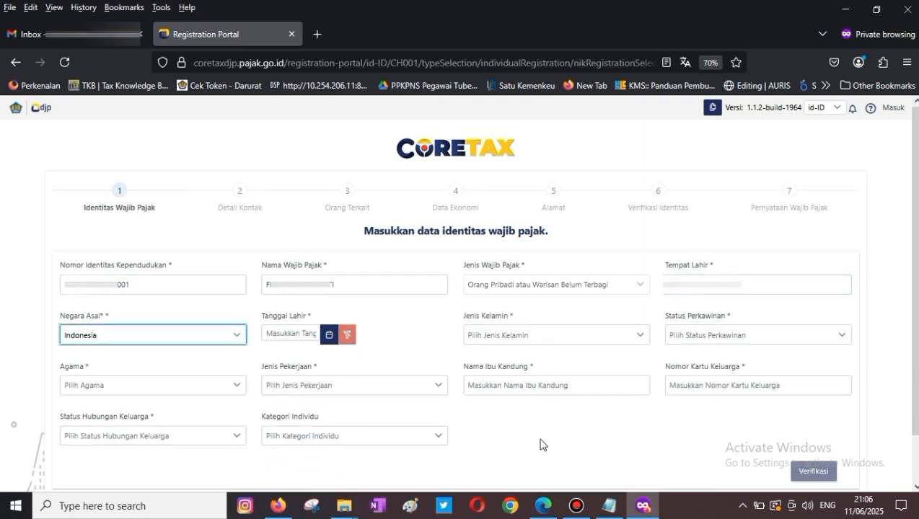
pyautogui.click(329, 336)
pyautogui.click(342, 353)
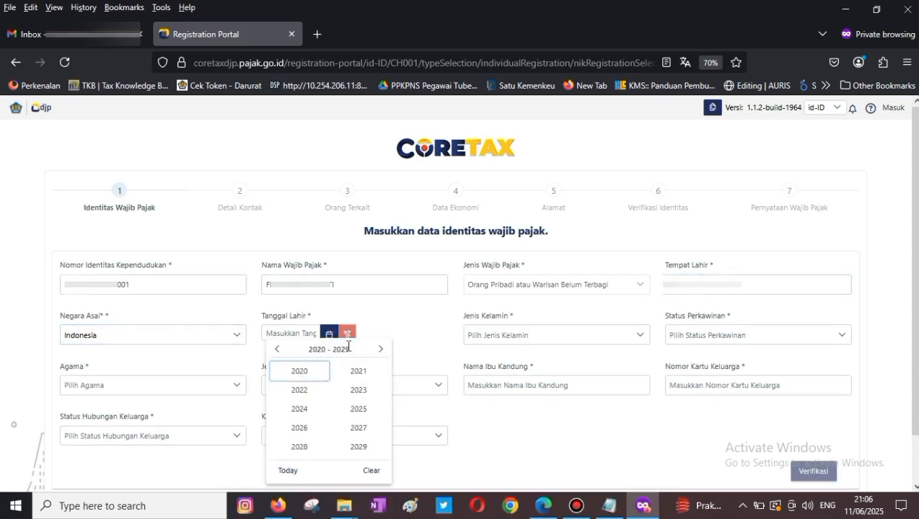
pyautogui.click(277, 349)
pyautogui.click(277, 349)
pyautogui.click(277, 350)
pyautogui.click(310, 447)
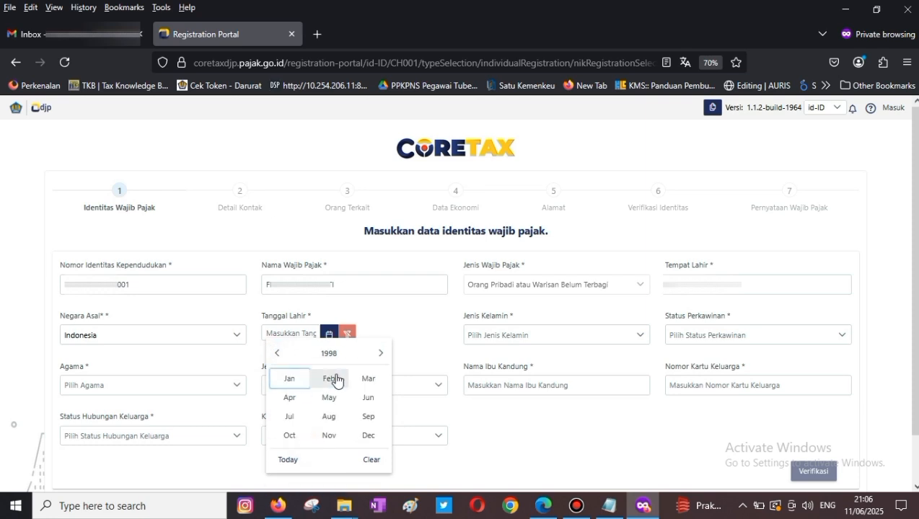
pyautogui.click(334, 379)
pyautogui.click(534, 339)
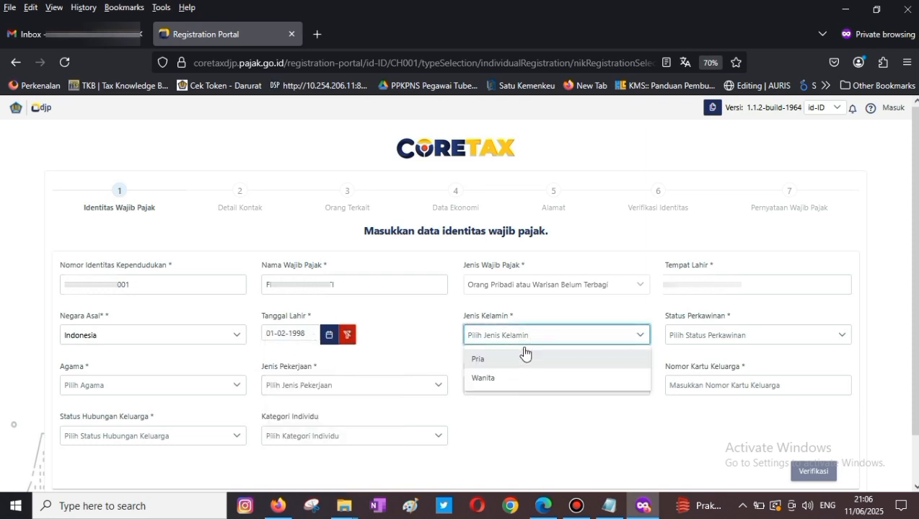
# - Set marital status to Kawin, religion to Islam and occupation to Mengurus Rumah Tangga
pyautogui.click(713, 336)
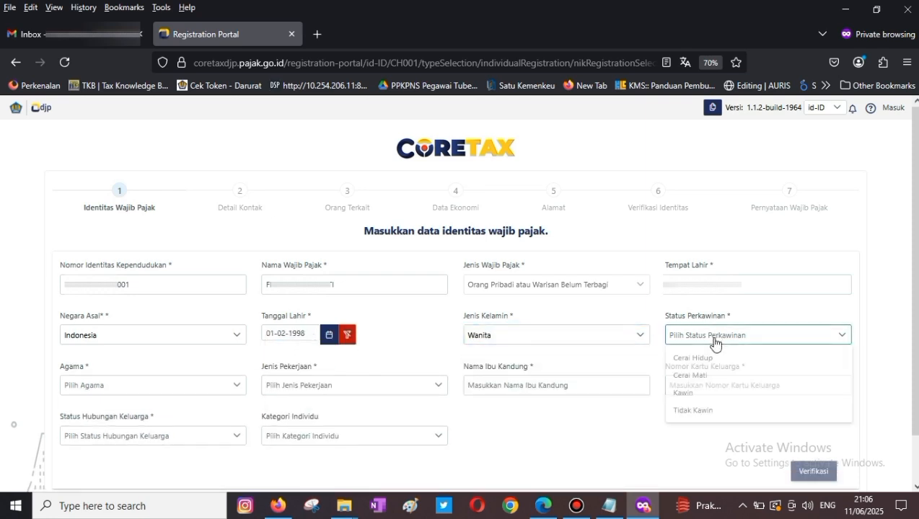
pyautogui.click(691, 400)
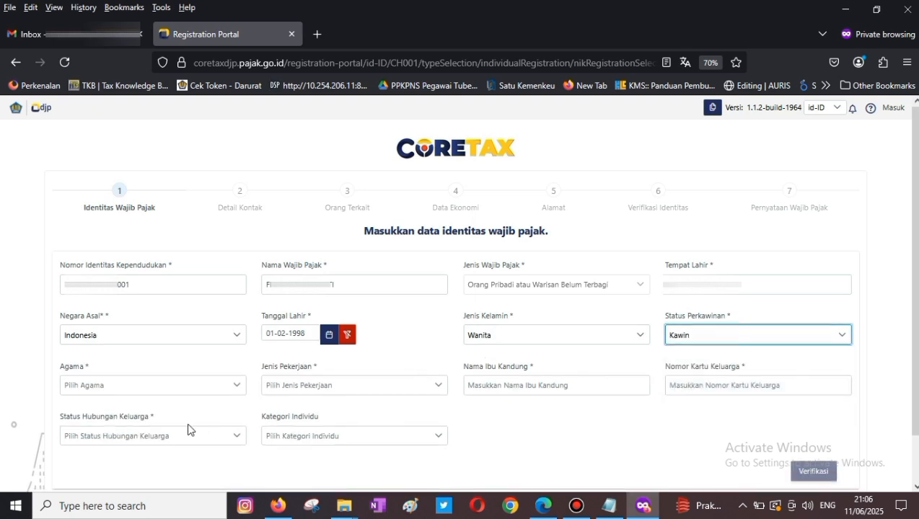
pyautogui.click(149, 388)
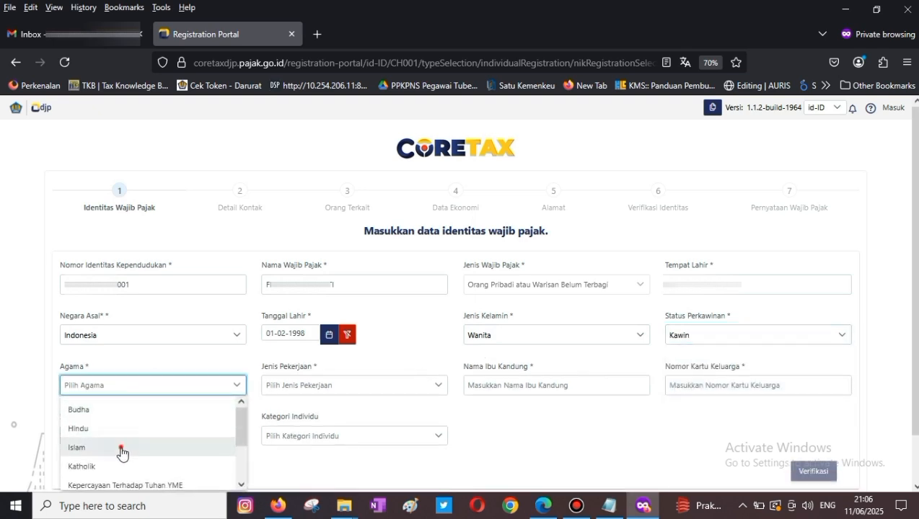
pyautogui.click(138, 440)
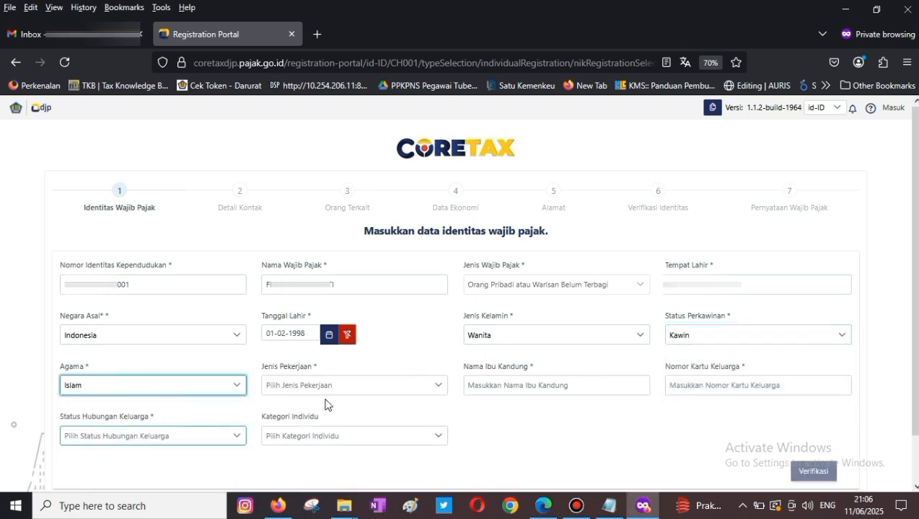
pyautogui.click(374, 391)
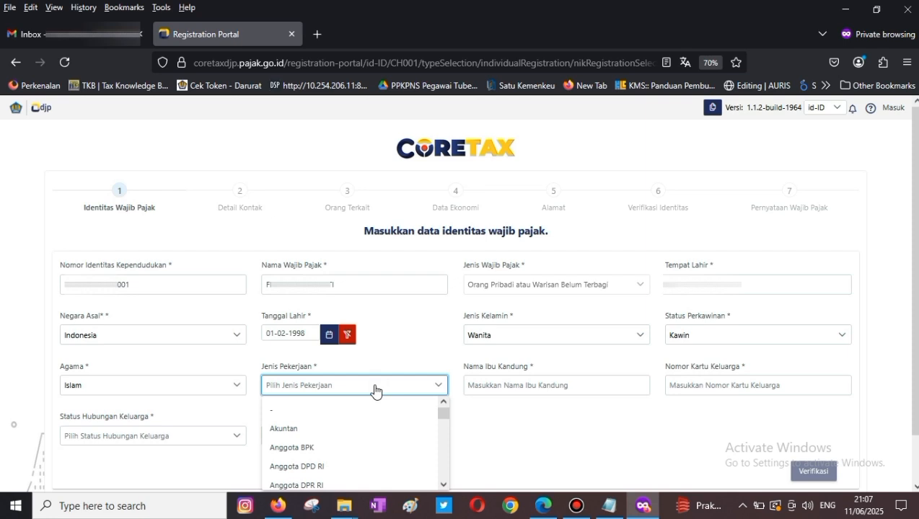
pyautogui.press('m')
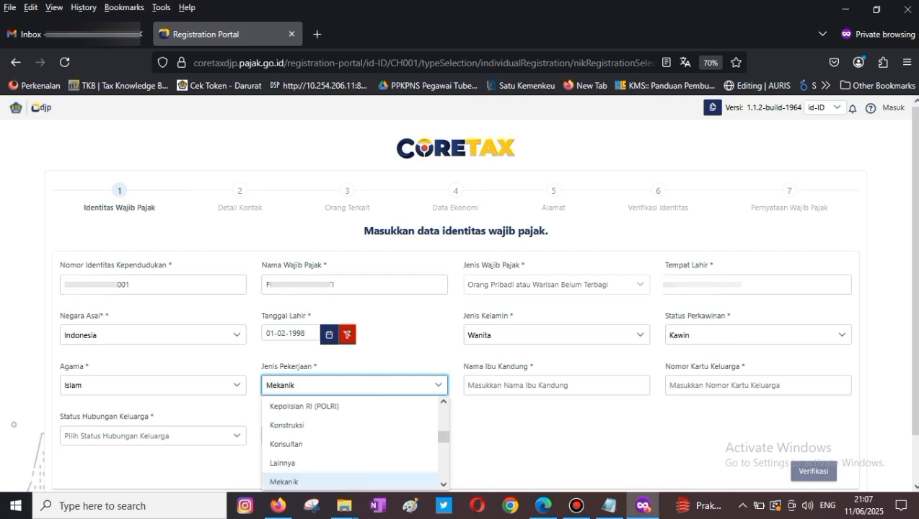
pyautogui.click(444, 485)
pyautogui.click(351, 440)
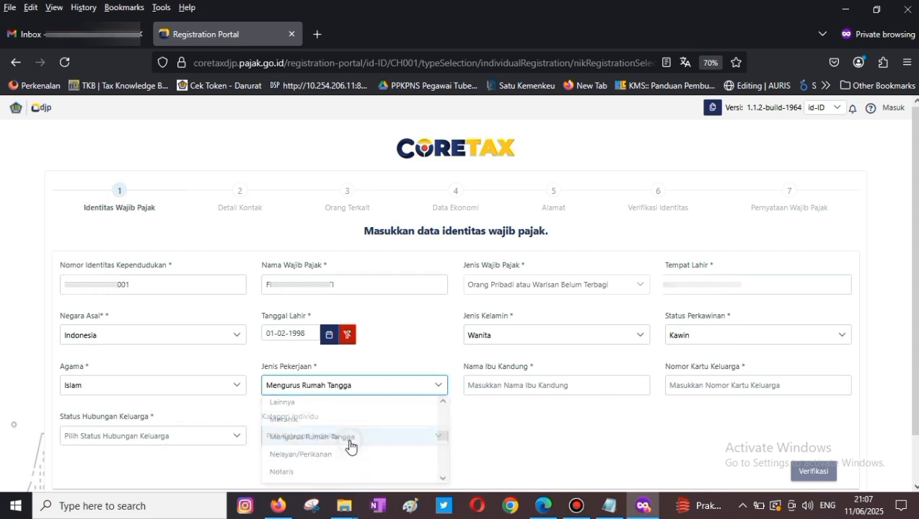
# - Enter the mother's name, paste the family card number and set the relationship to Istri
pyautogui.click(534, 383)
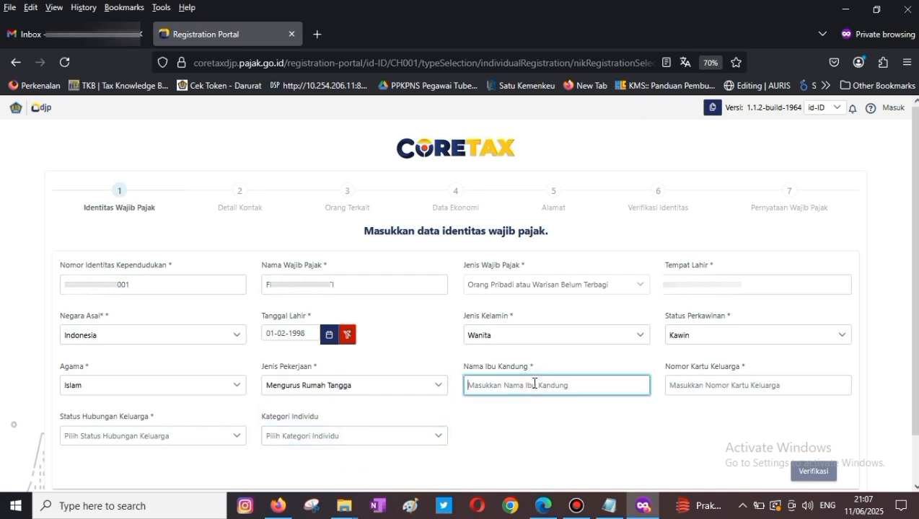
pyautogui.write('...')
pyautogui.click(549, 414)
pyautogui.click(711, 384)
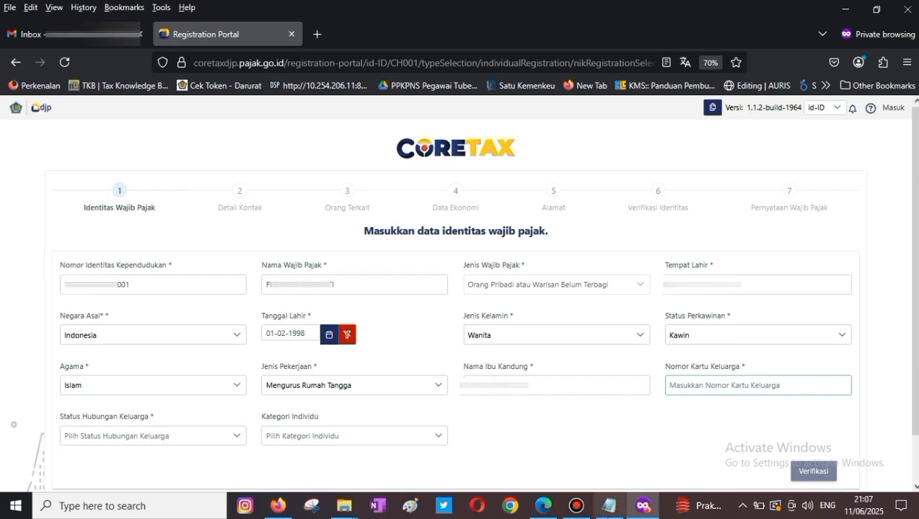
pyautogui.rightClick(695, 384)
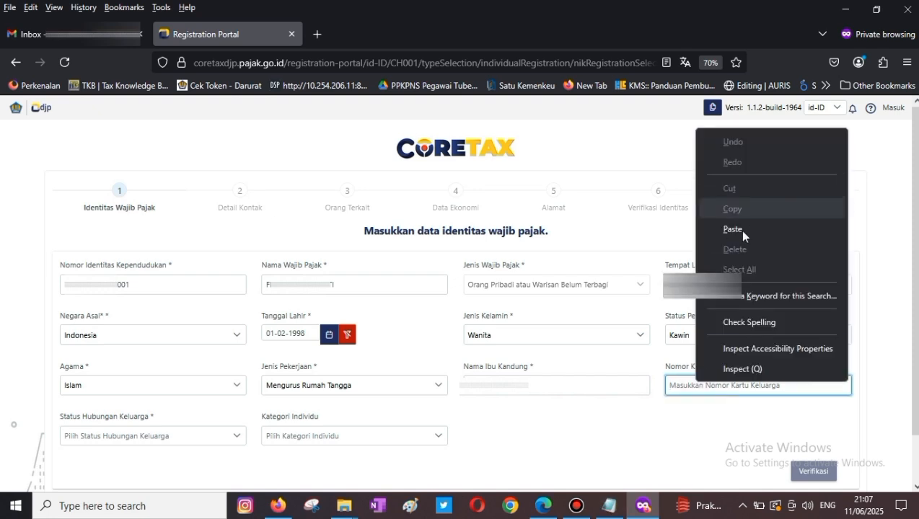
pyautogui.click(740, 230)
pyautogui.click(653, 427)
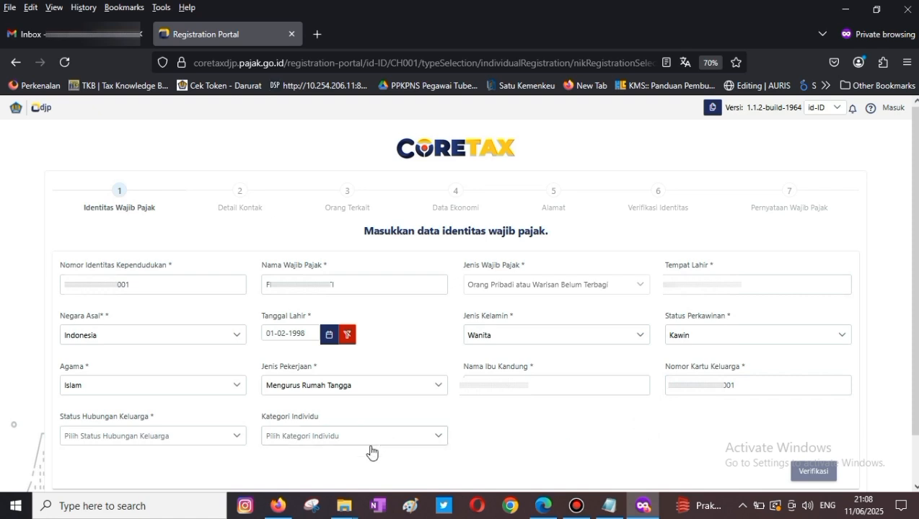
pyautogui.click(212, 442)
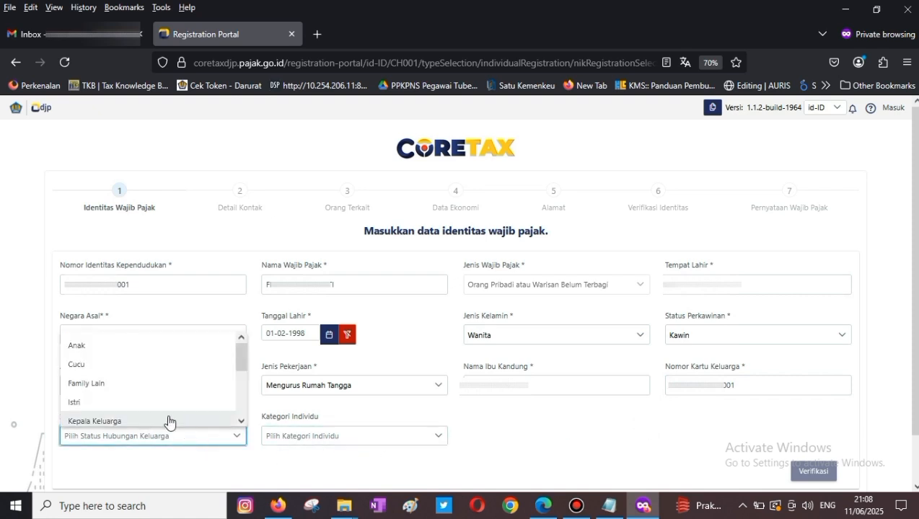
pyautogui.click(150, 402)
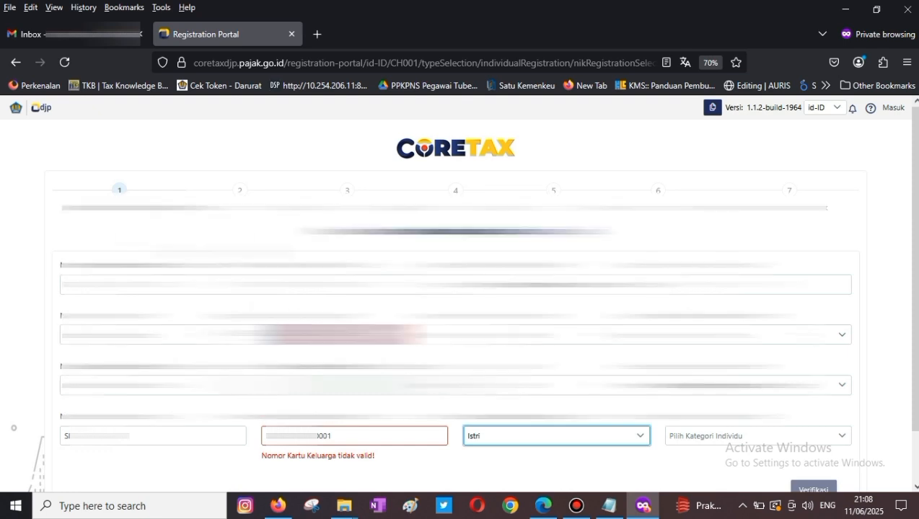
# - Set the individual category to wife with separate tax obligations (MT)
pyautogui.scroll(-1, 91, 216)
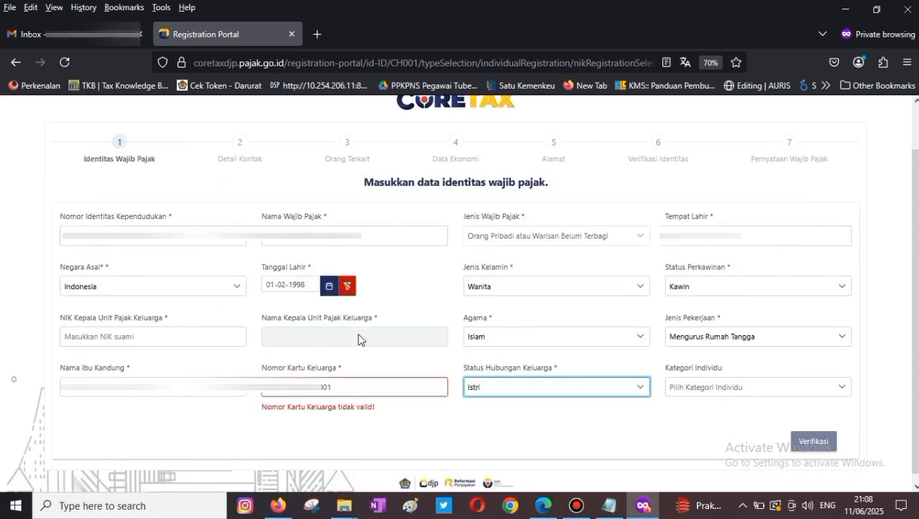
pyautogui.click(701, 387)
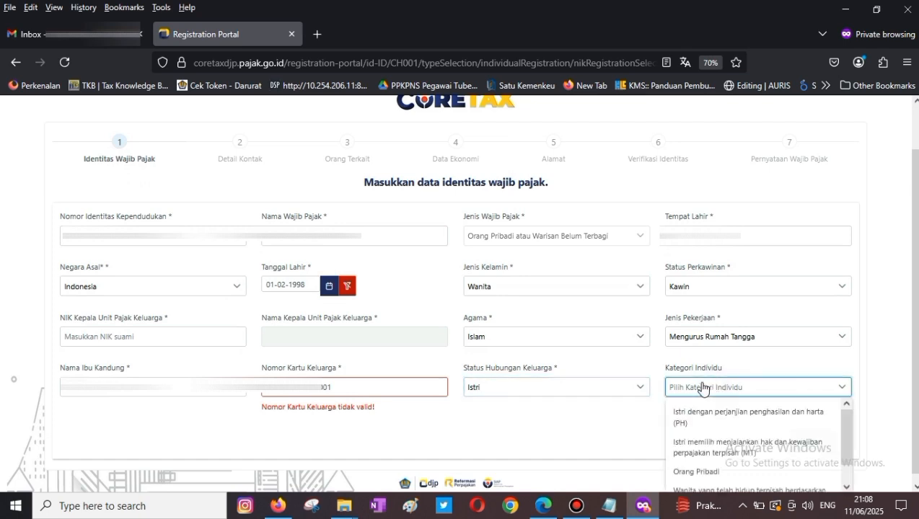
pyautogui.moveTo(847, 426); pyautogui.dragTo(845, 443)
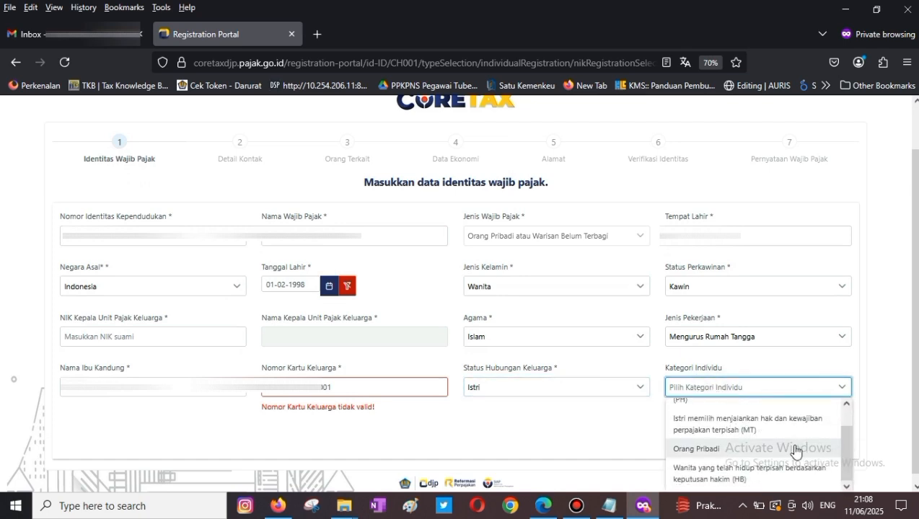
pyautogui.click(730, 428)
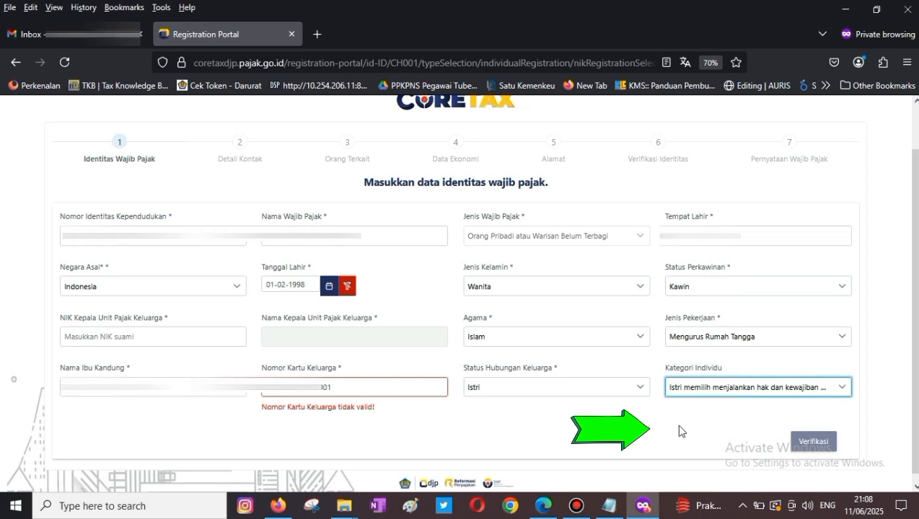
# - Enter the family head's NIK so the head's name loads, then submit for validation
pyautogui.click(376, 390)
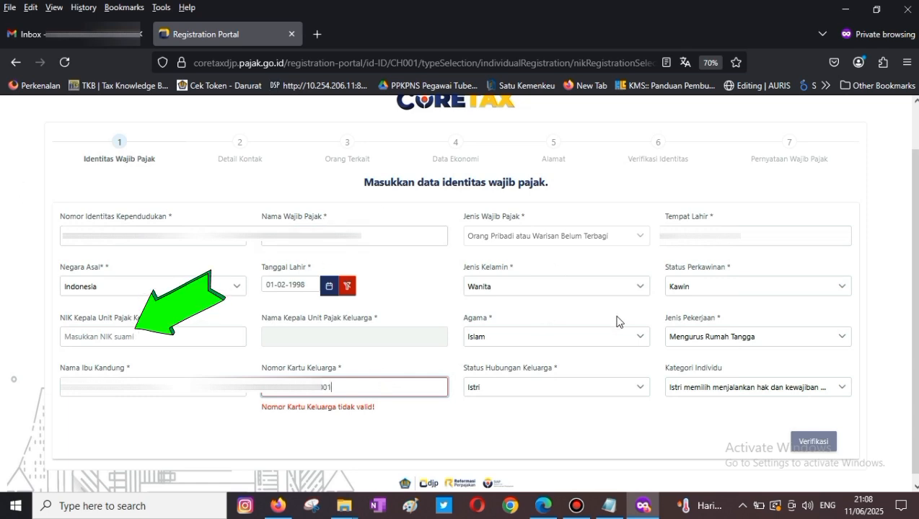
pyautogui.click(113, 343)
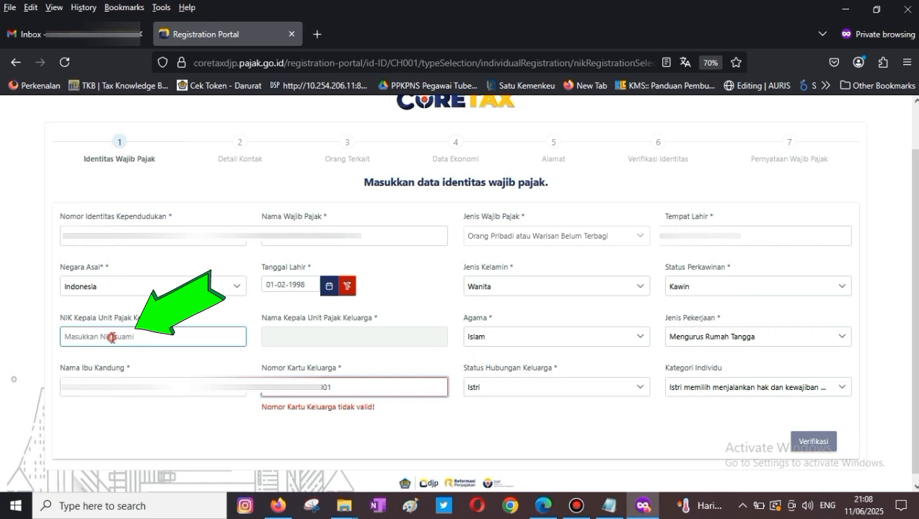
pyautogui.hotkey('ctrl', 'v')
pyautogui.click(195, 444)
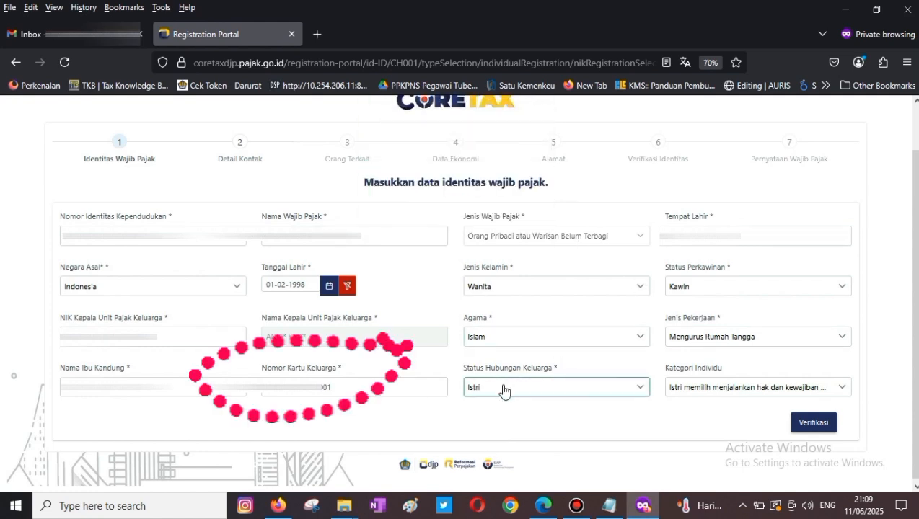
pyautogui.click(813, 425)
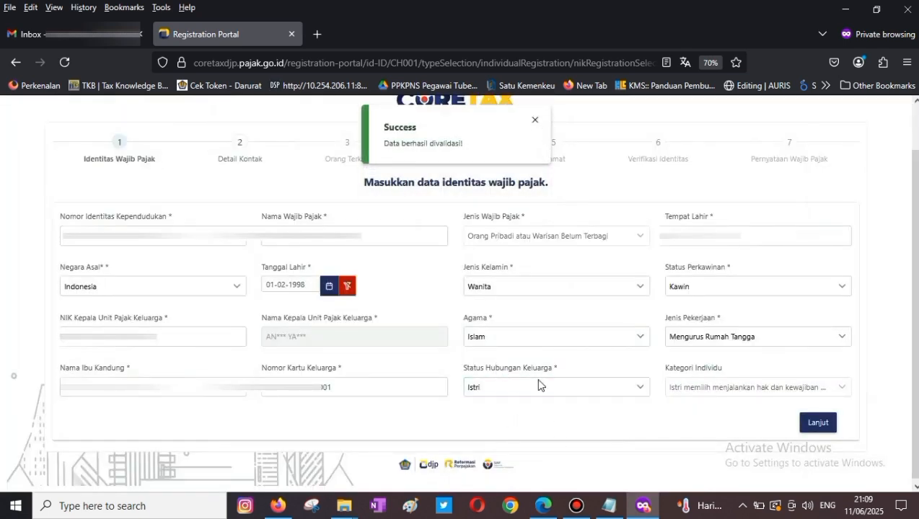
# - On the contact-details step, enter the email address and send a verification code to it
pyautogui.click(822, 424)
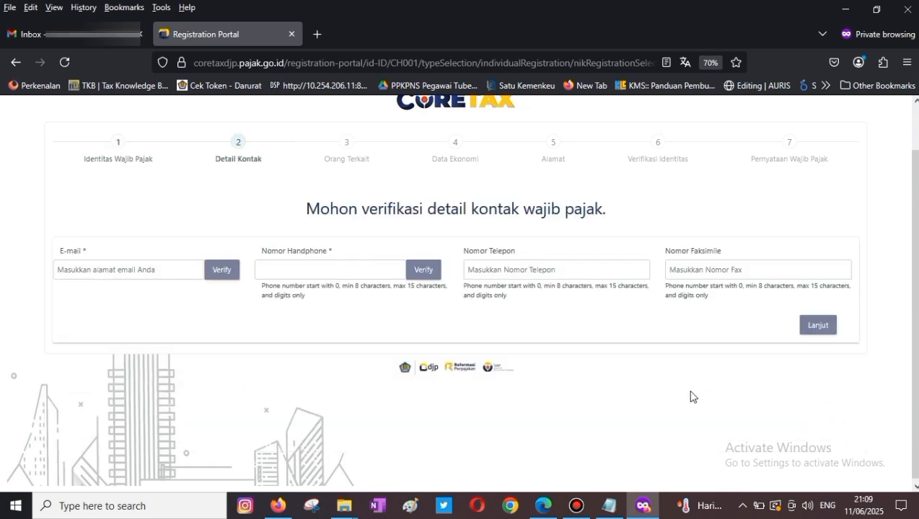
pyautogui.click(137, 270)
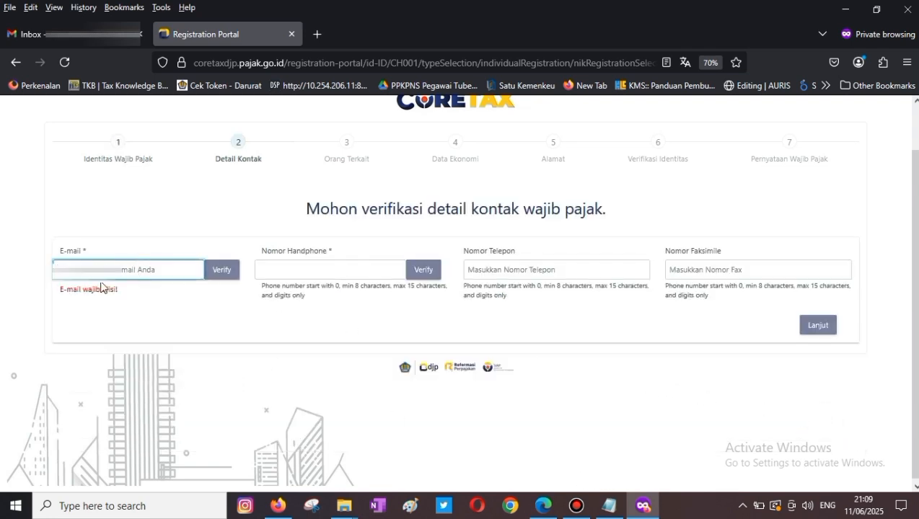
pyautogui.hotkey('ctrl', 'v')
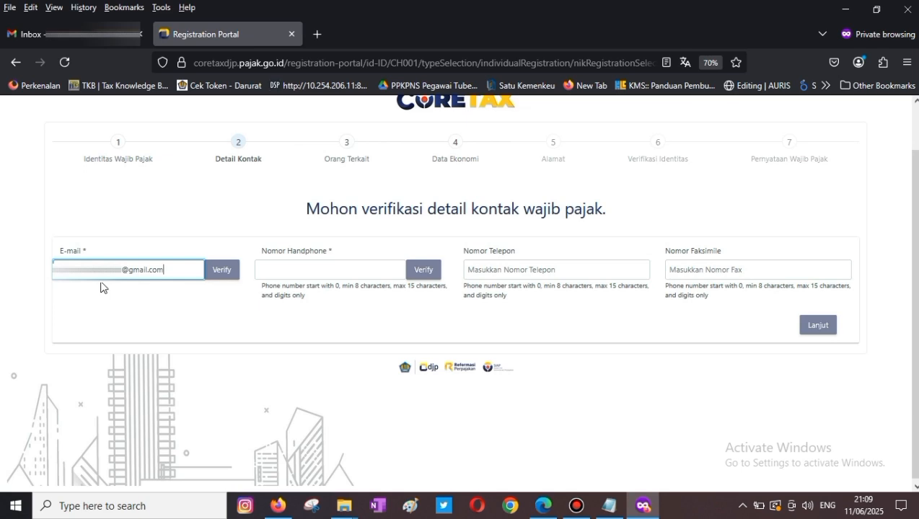
pyautogui.click(107, 309)
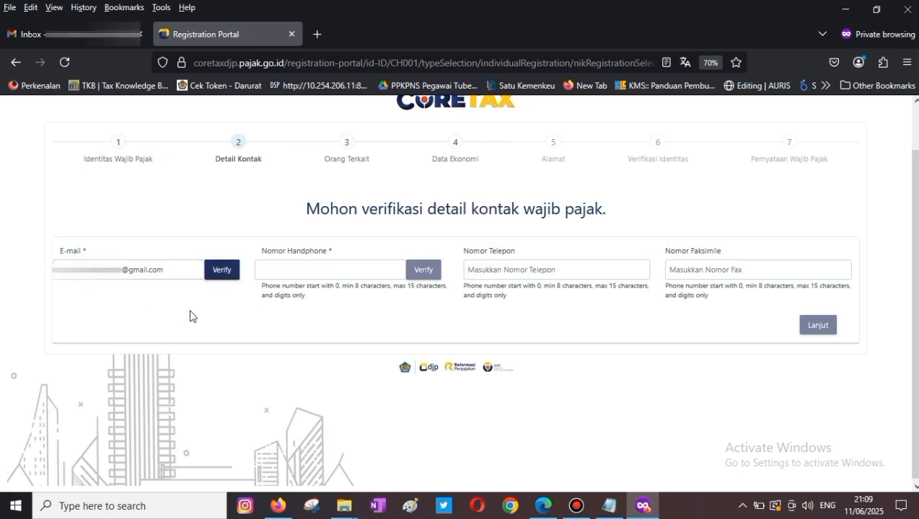
pyautogui.click(220, 276)
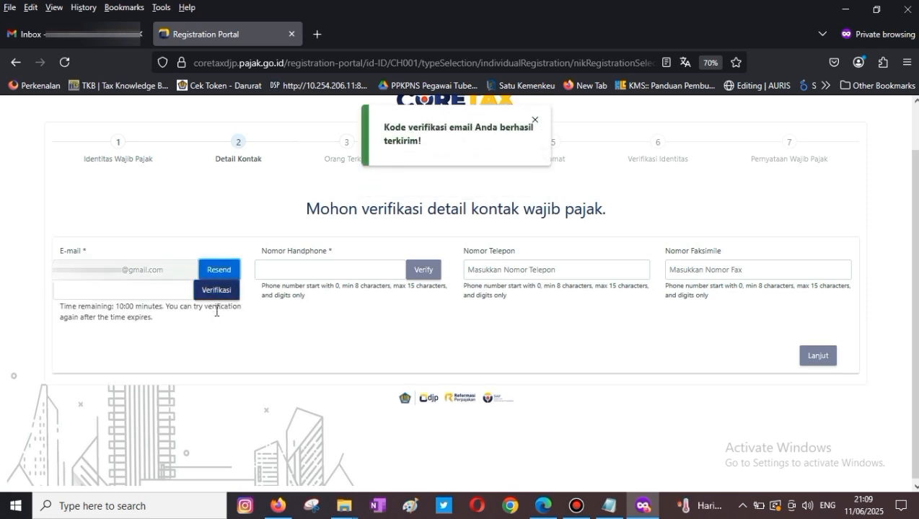
pyautogui.click(43, 34)
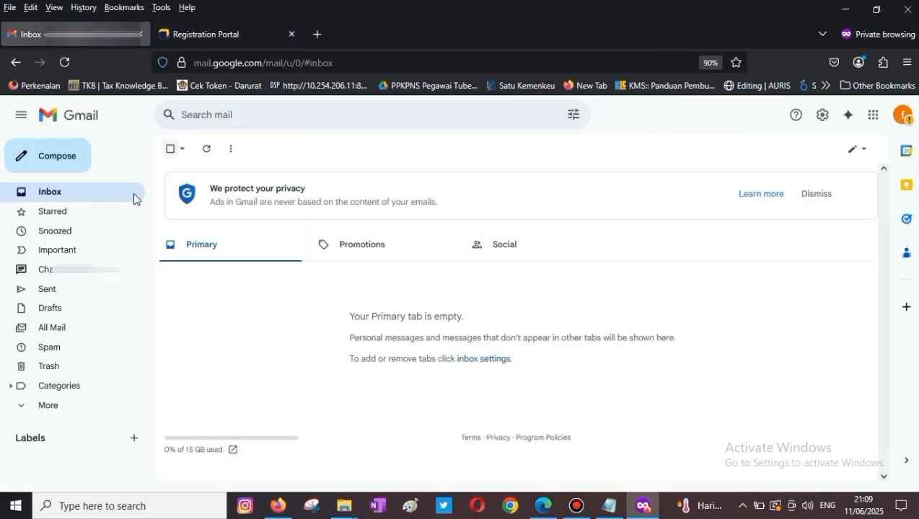
# - Refresh Gmail and copy the code from the OTP verification email
pyautogui.click(62, 197)
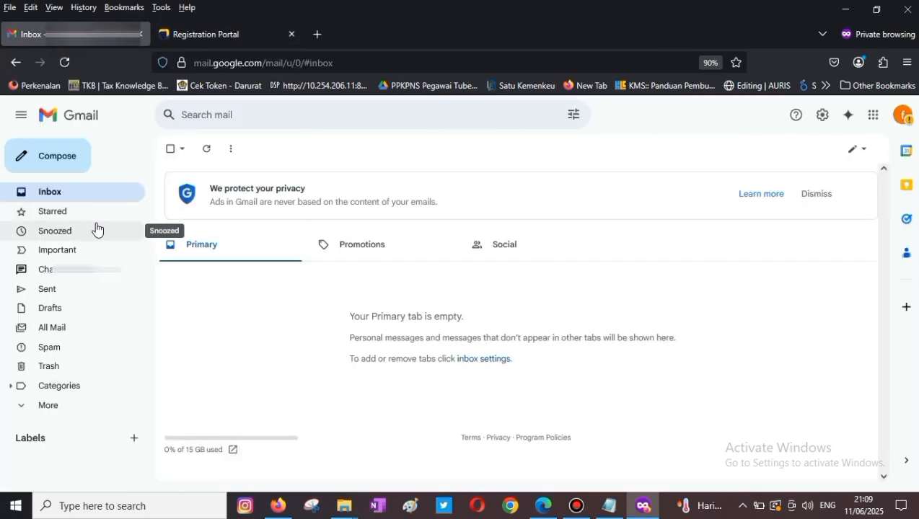
pyautogui.click(55, 195)
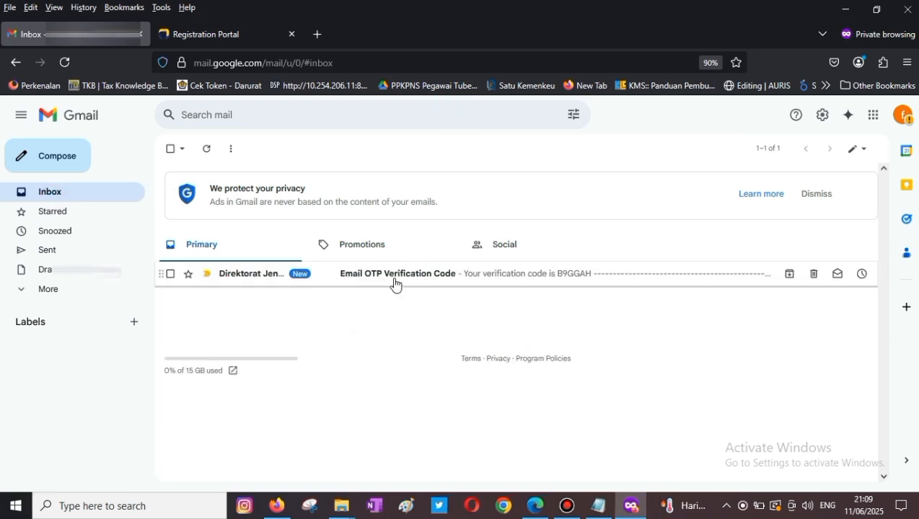
pyautogui.click(386, 288)
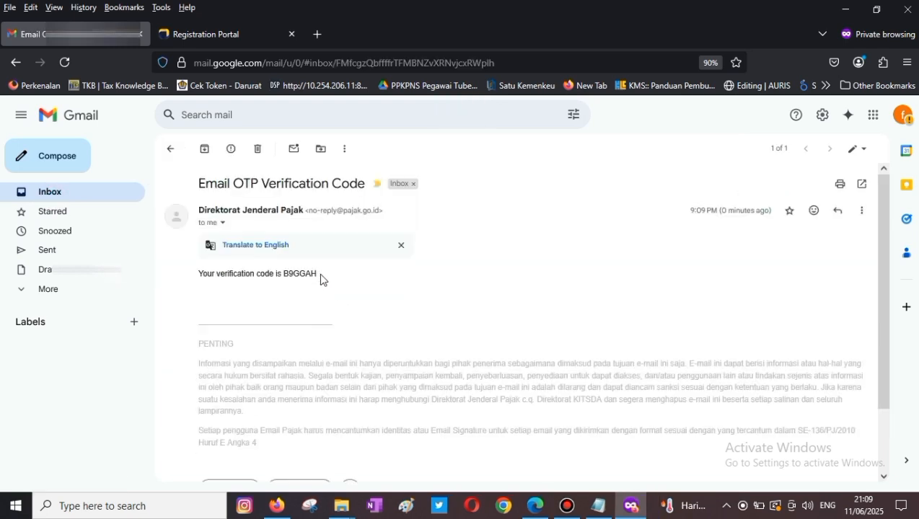
pyautogui.doubleClick(301, 274)
pyautogui.hotkey('ctrl', 'c')
# - Paste the code into Coretax to verify the email address
pyautogui.click(211, 38)
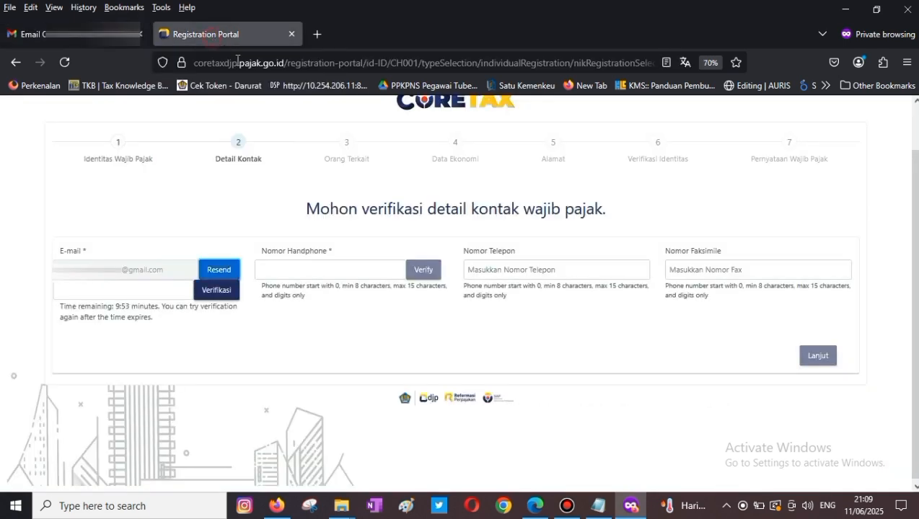
pyautogui.click(119, 295)
pyautogui.hotkey('ctrl', 'v')
pyautogui.click(209, 291)
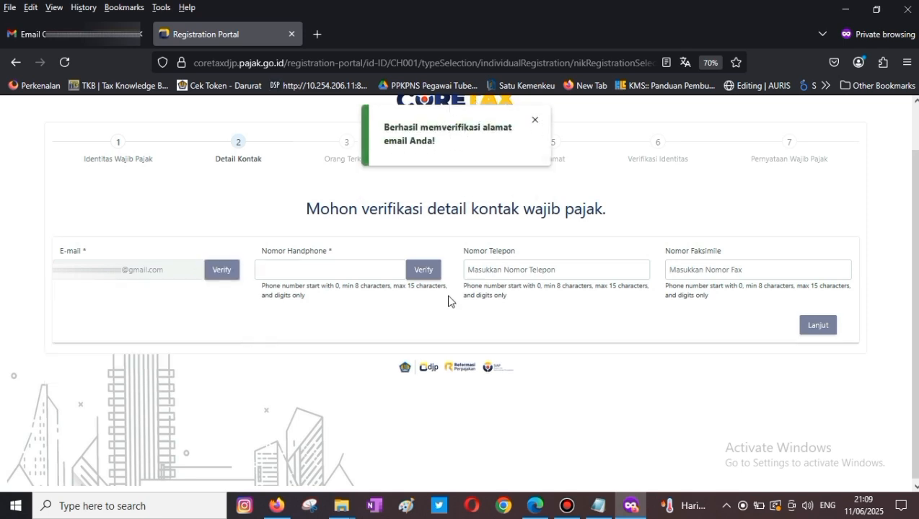
pyautogui.click(274, 269)
# - Verify the pasted mobile number with the received code and continue to Orang Terkait
pyautogui.hotkey('ctrl', 'v')
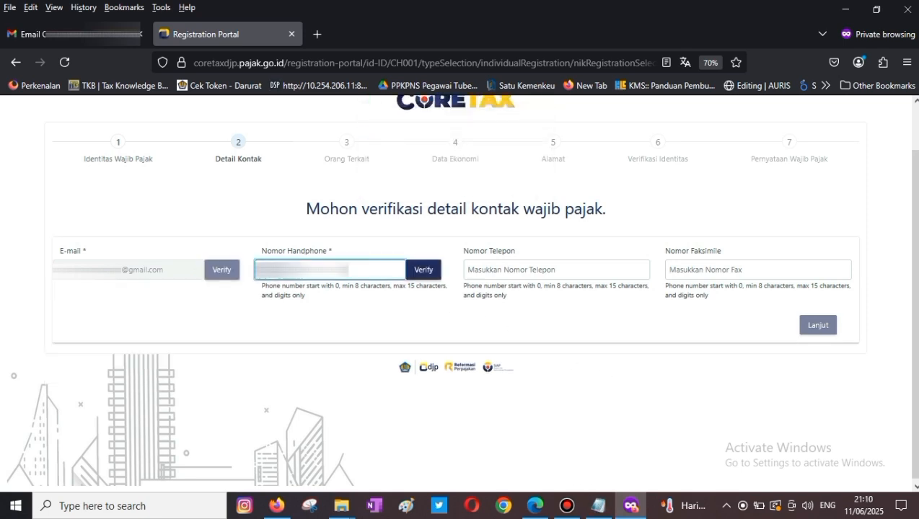
pyautogui.click(431, 278)
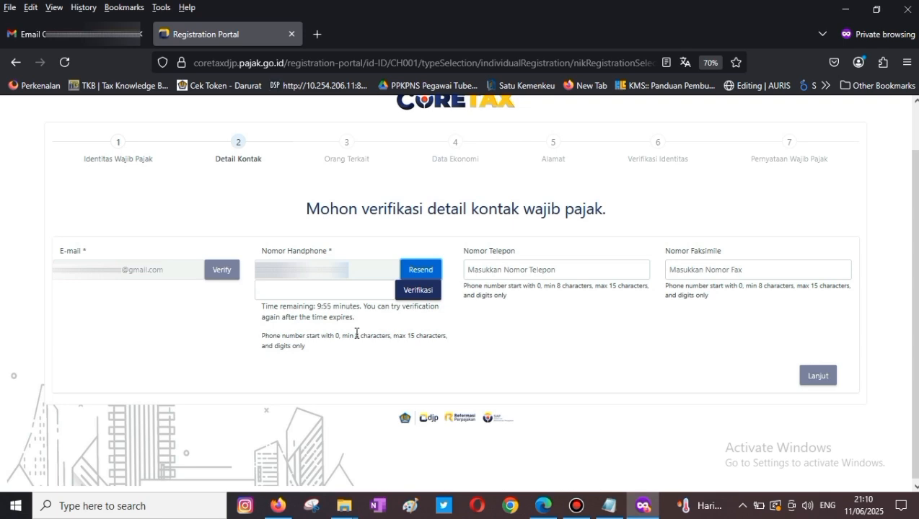
pyautogui.click(322, 295)
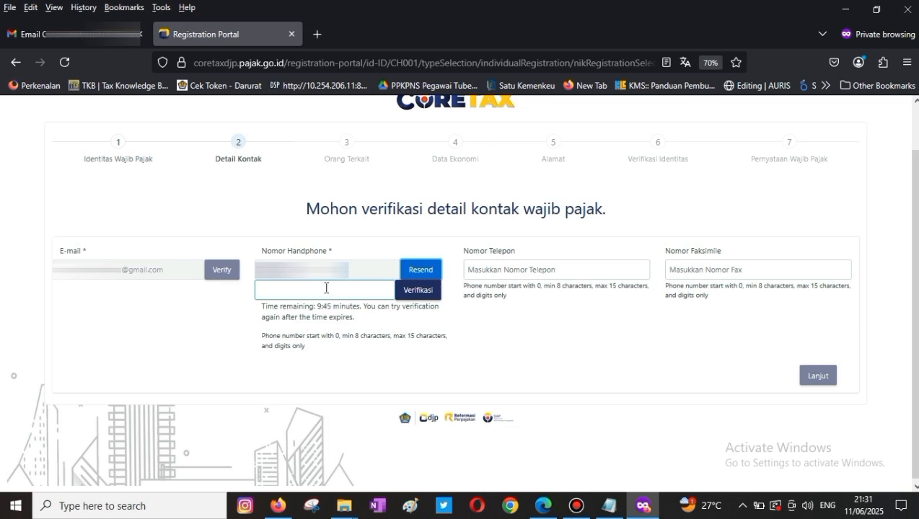
pyautogui.click(326, 288)
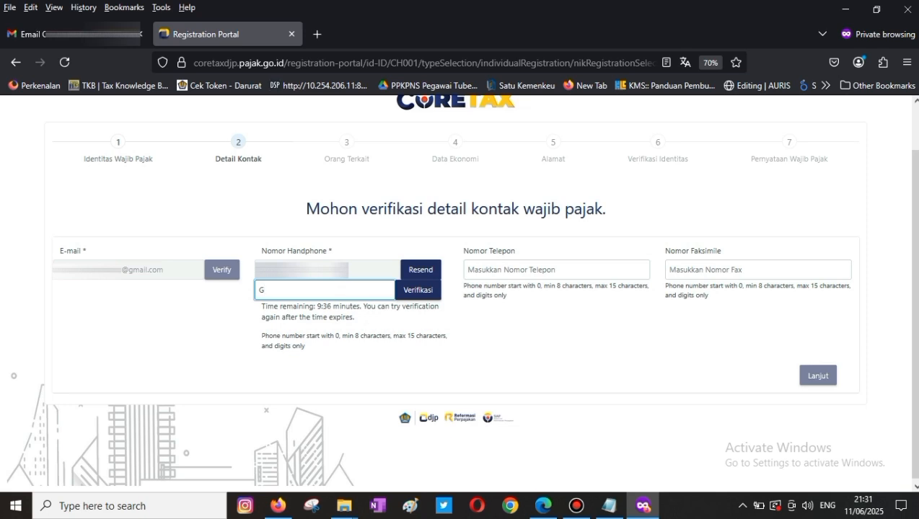
pyautogui.write('S24')
pyautogui.click(416, 291)
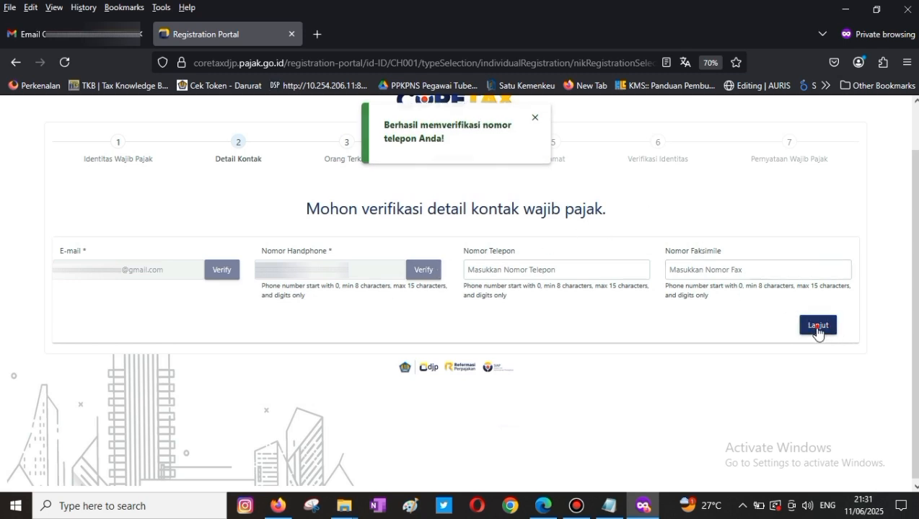
pyautogui.click(819, 329)
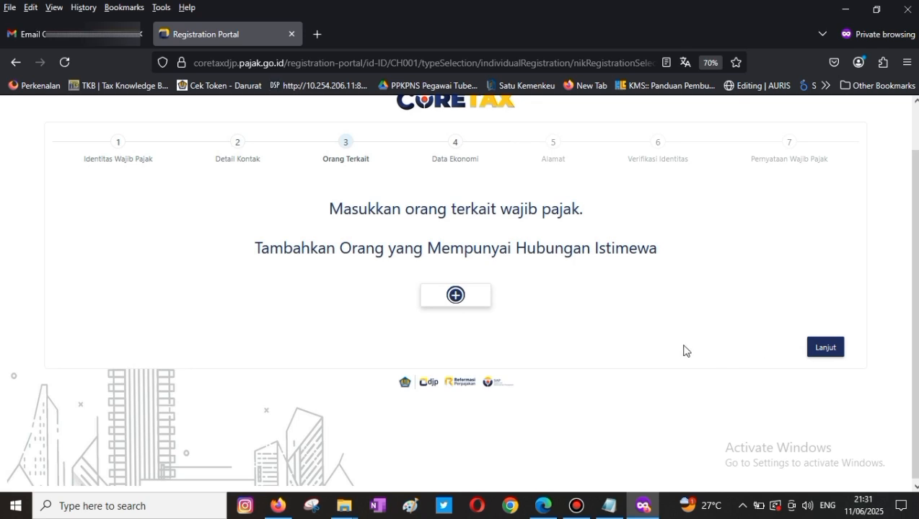
# - Skip Orang Terkait, add a Pekerjaan income source and open the KLU code lookup
pyautogui.click(823, 352)
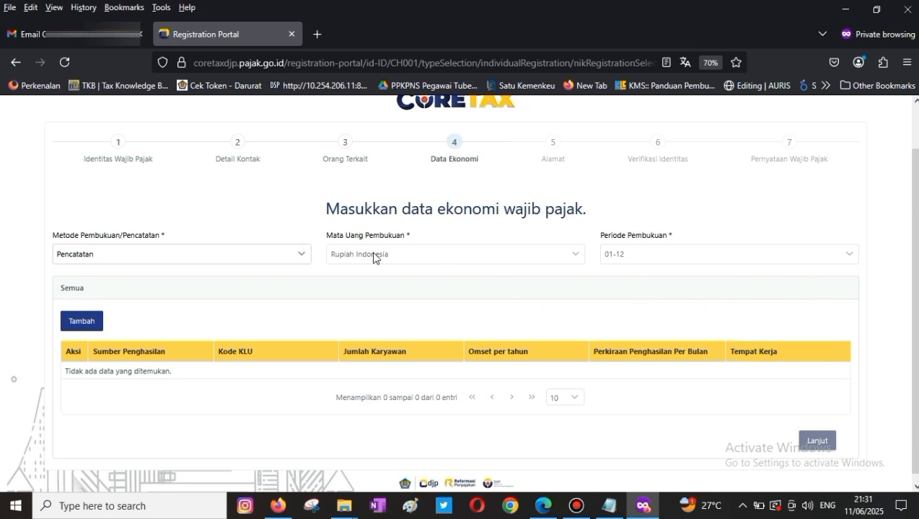
pyautogui.click(81, 324)
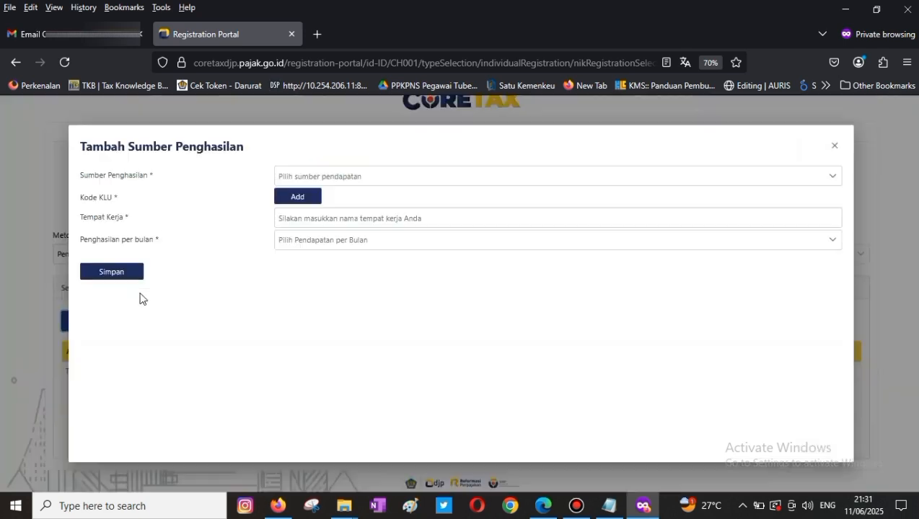
pyautogui.click(334, 177)
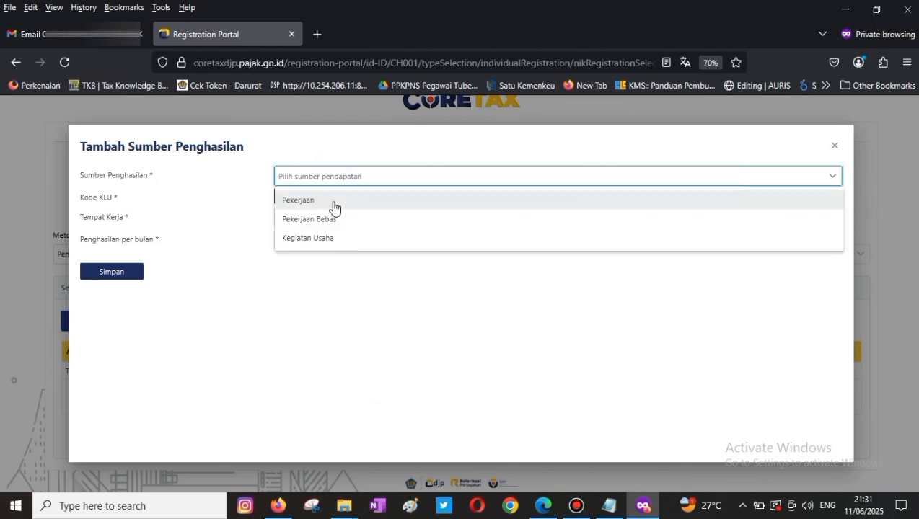
pyautogui.click(324, 205)
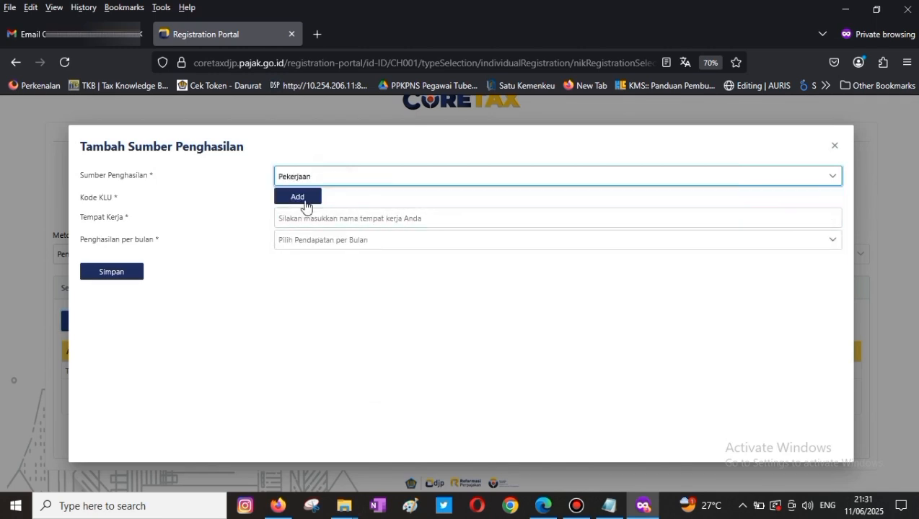
pyautogui.click(305, 206)
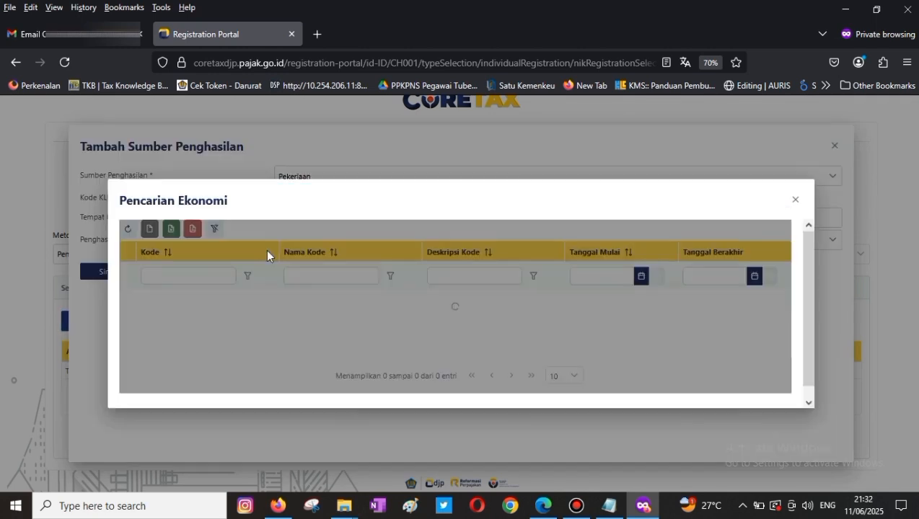
# - Filter the KLU lookup by PEGAWAI and pick code Z2100 (Pegawai Negeri Sipil)
pyautogui.click(362, 278)
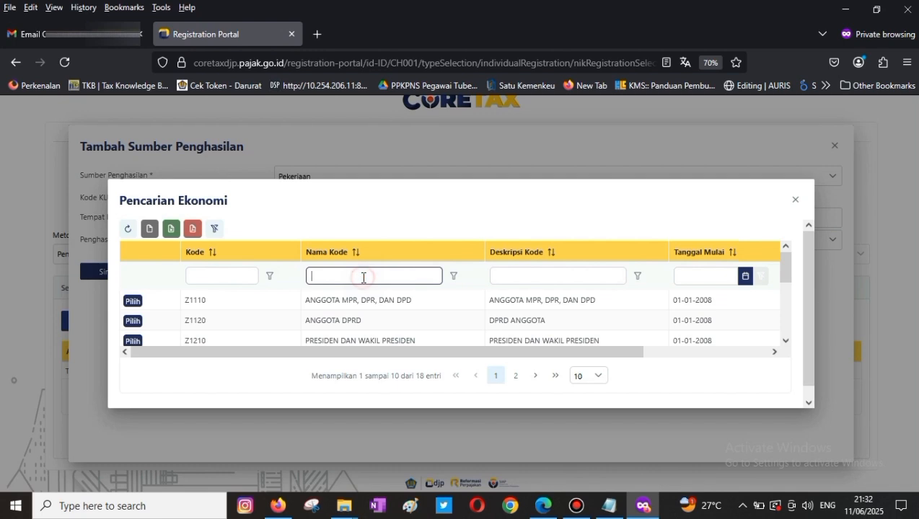
pyautogui.write('PEGAWAI')
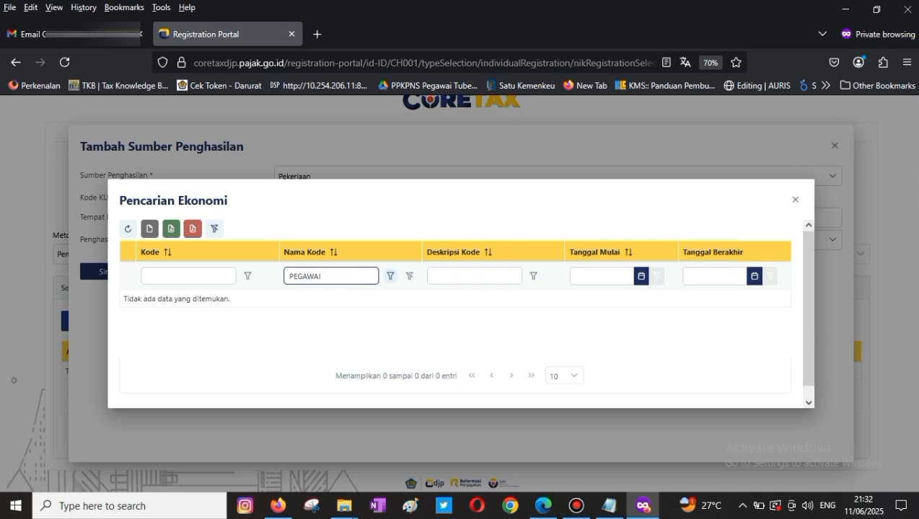
pyautogui.press('Return')
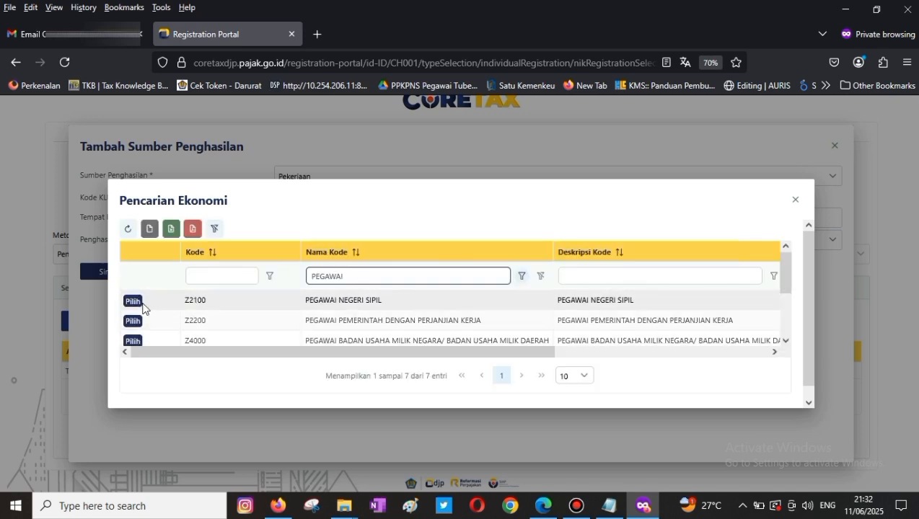
pyautogui.click(134, 302)
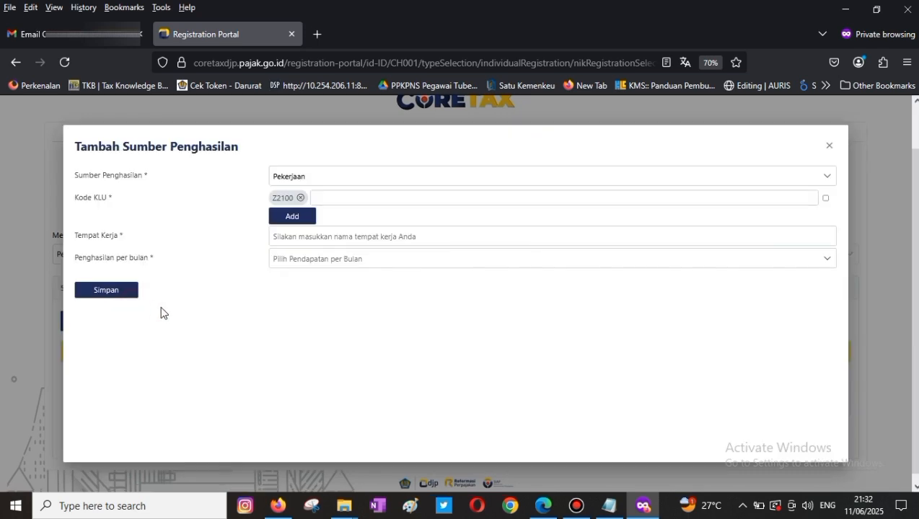
# - Enter PEGAWAI NEGERI SIPIL as the KLU description and mark Z2100 as the main code
pyautogui.click(347, 200)
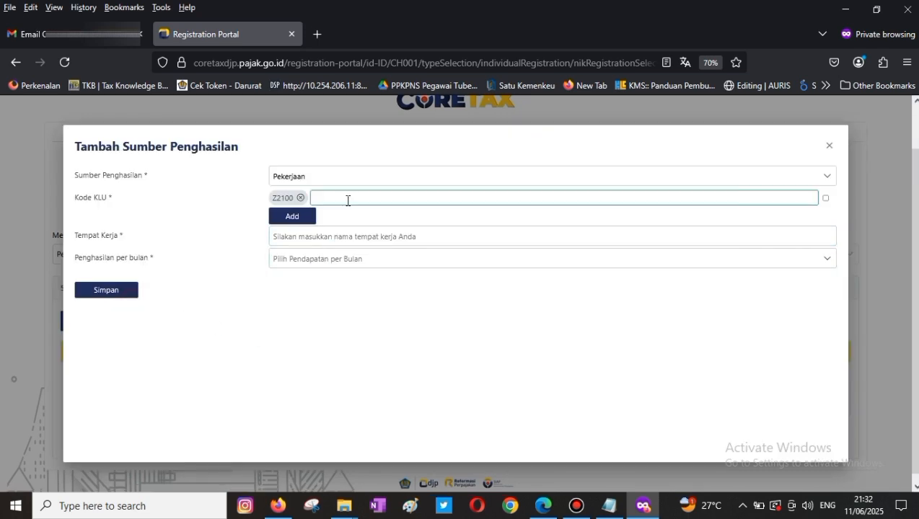
pyautogui.write('PEGAWAI NEGERI SIPIL')
pyautogui.click(466, 293)
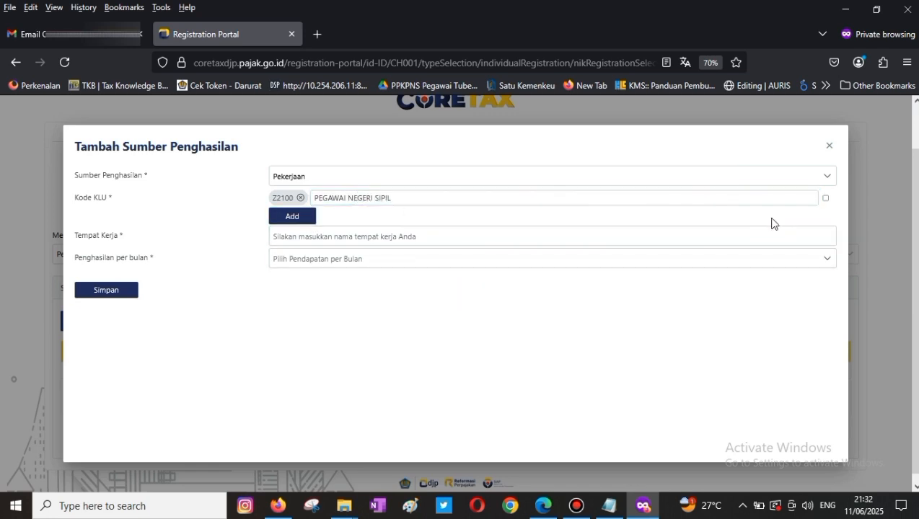
pyautogui.click(826, 199)
# - Enter DINAS KESEHATAN as the workplace
pyautogui.click(384, 241)
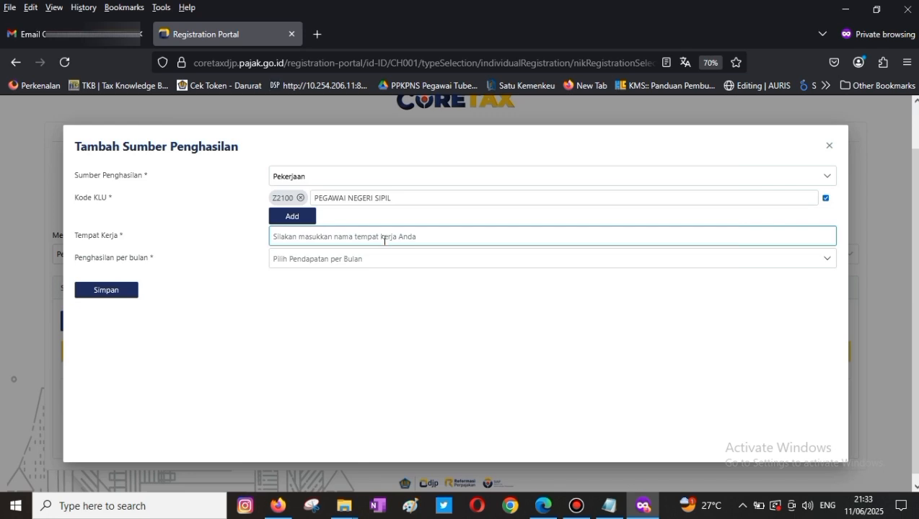
pyautogui.click(383, 240)
pyautogui.write('d')
pyautogui.press('BackSpace')
pyautogui.write('d')
pyautogui.press('BackSpace')
pyautogui.write('D')
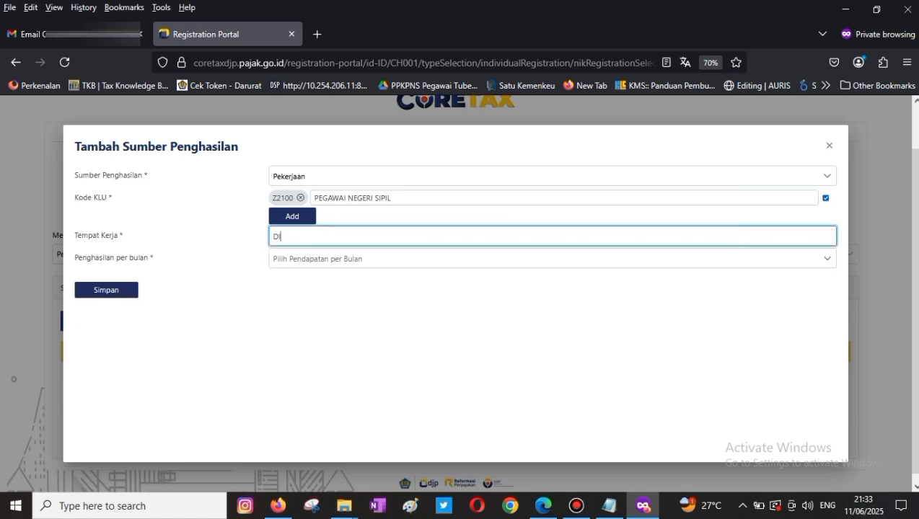
pyautogui.write('INAS KESEHATAN')
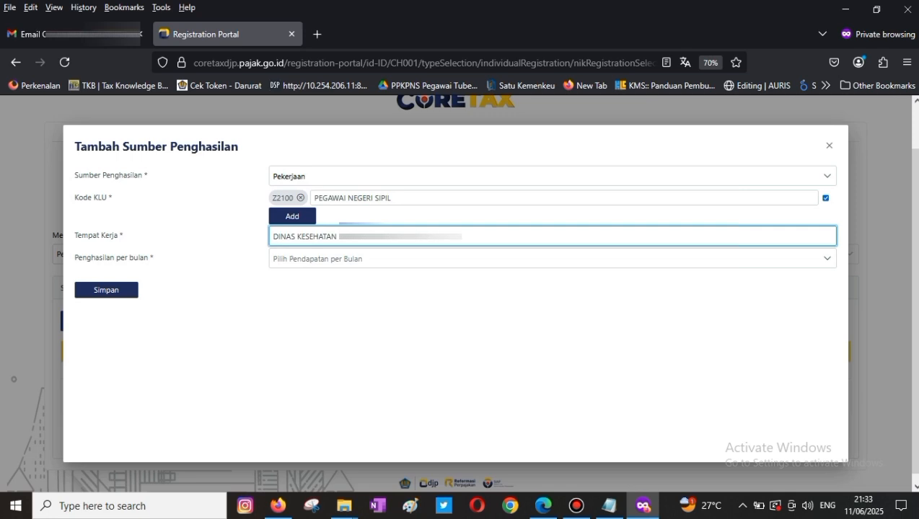
# - Choose monthly income Kurang dari Rp. 4.500.000, save the income source and continue
pyautogui.click(318, 260)
pyautogui.click(315, 288)
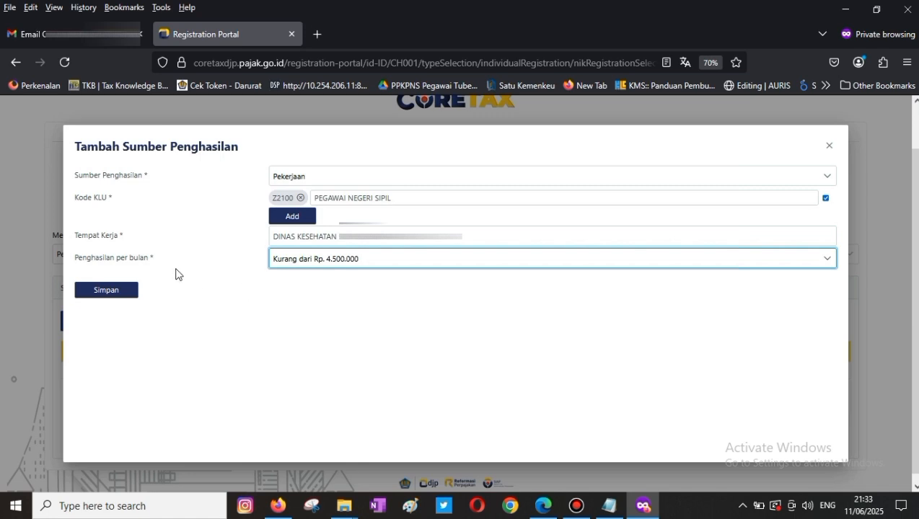
pyautogui.click(101, 291)
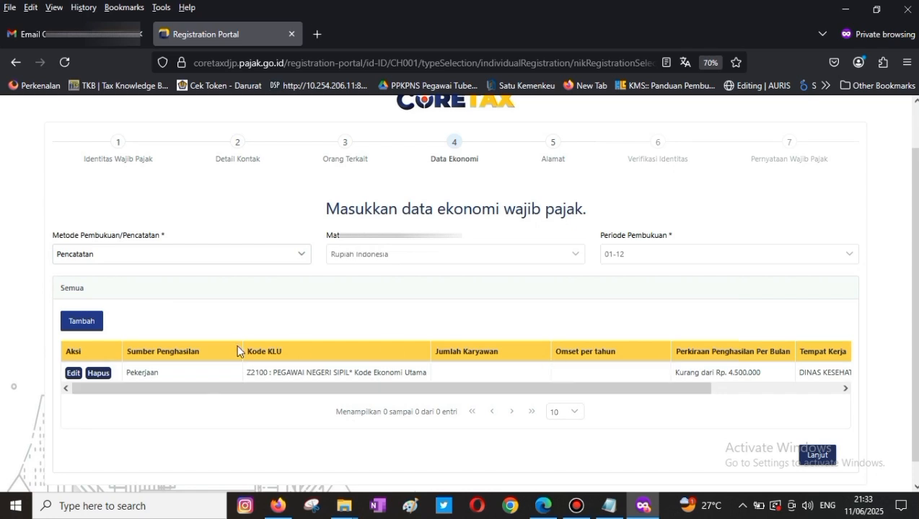
pyautogui.click(818, 456)
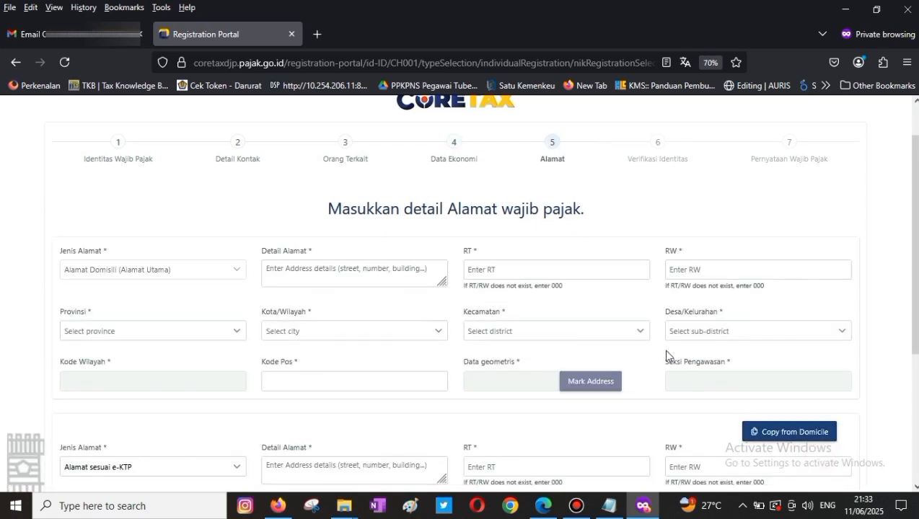
# - Paste the street address details and set RT 001 and RW 001
pyautogui.click(564, 269)
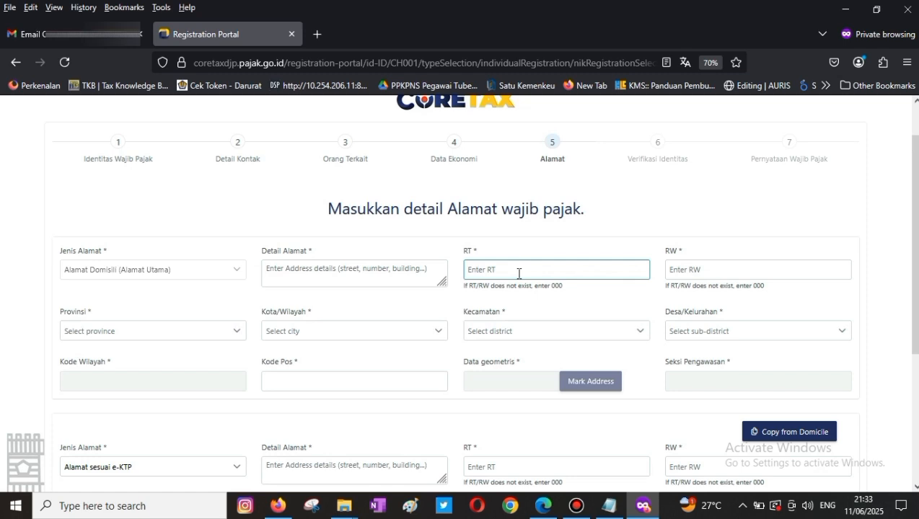
pyautogui.click(356, 291)
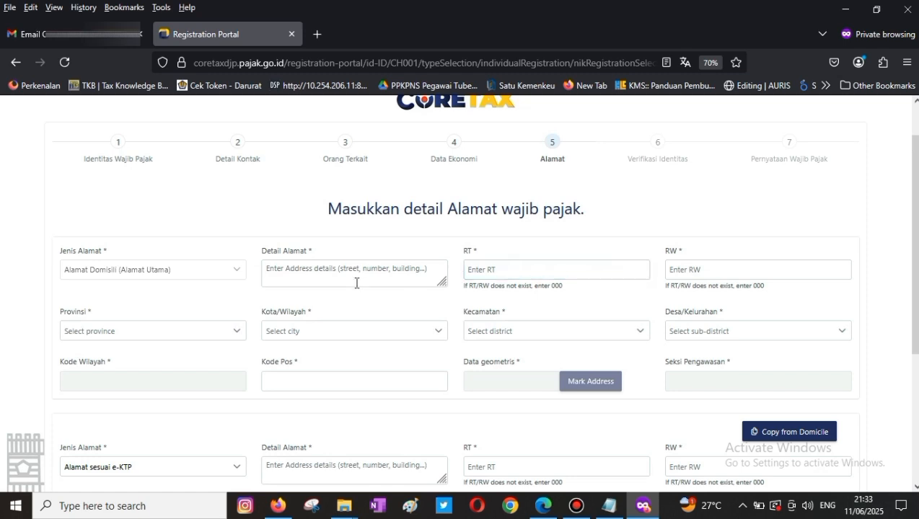
pyautogui.click(354, 270)
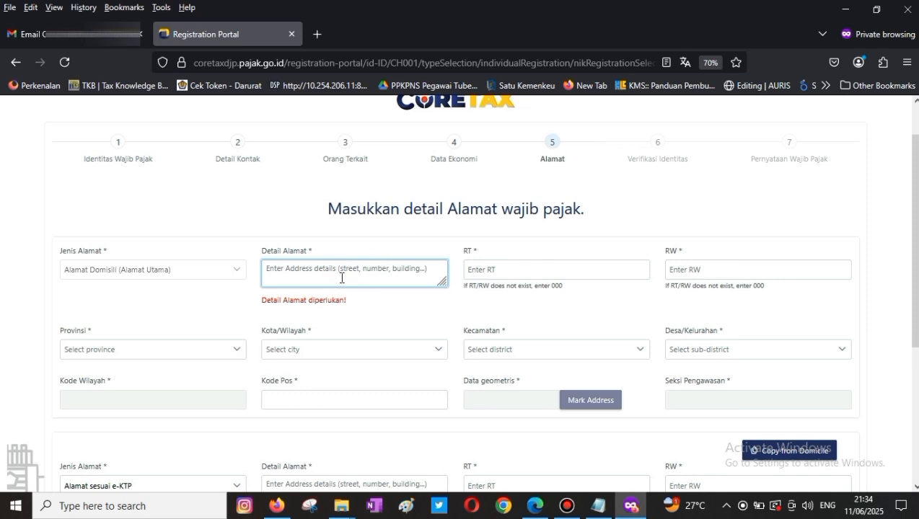
pyautogui.hotkey('ctrl', 'v')
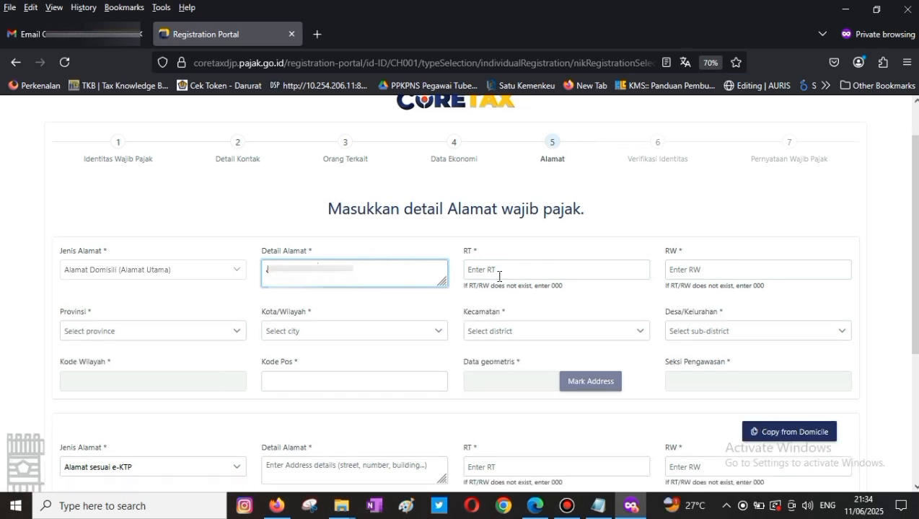
pyautogui.click(507, 270)
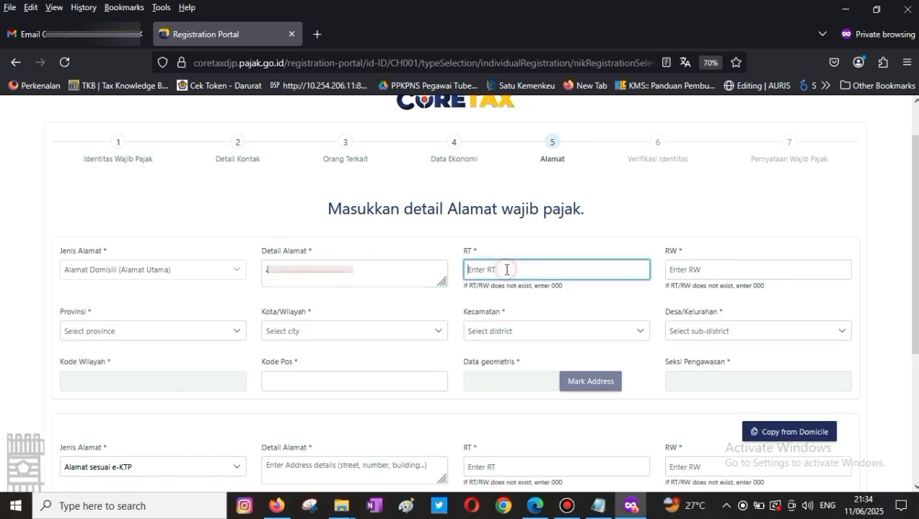
pyautogui.write('001')
pyautogui.press('Tab')
pyautogui.write('001')
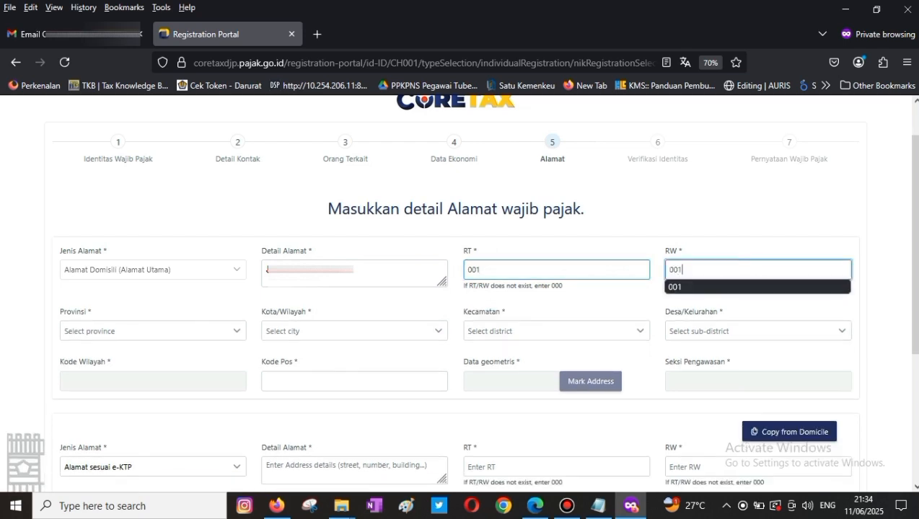
pyautogui.click(675, 287)
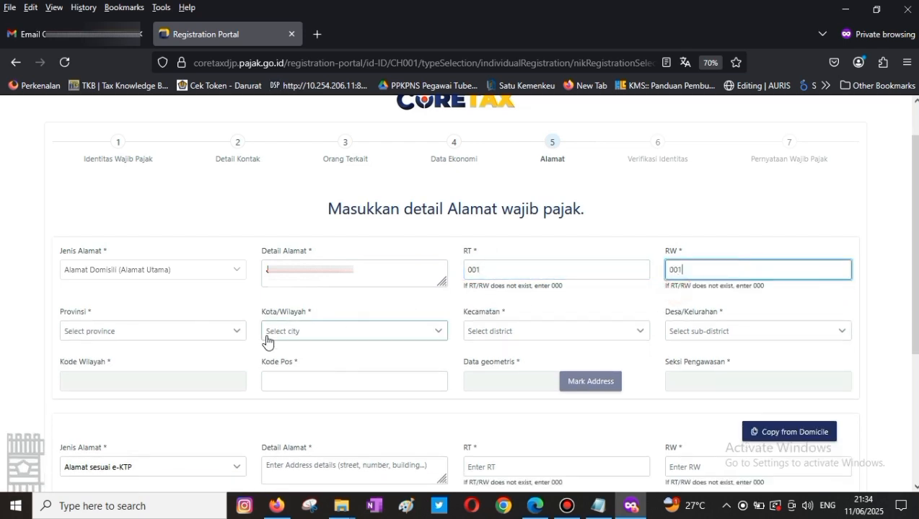
# - Choose the province, city, district and sub-district, then open the map to mark the address
pyautogui.click(156, 332)
pyautogui.scroll(-3, 153, 404)
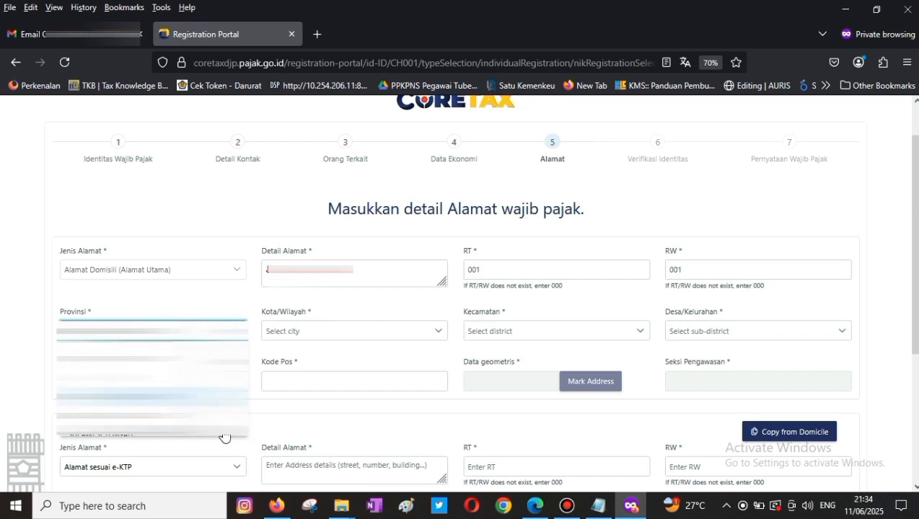
pyautogui.click(181, 435)
pyautogui.click(283, 334)
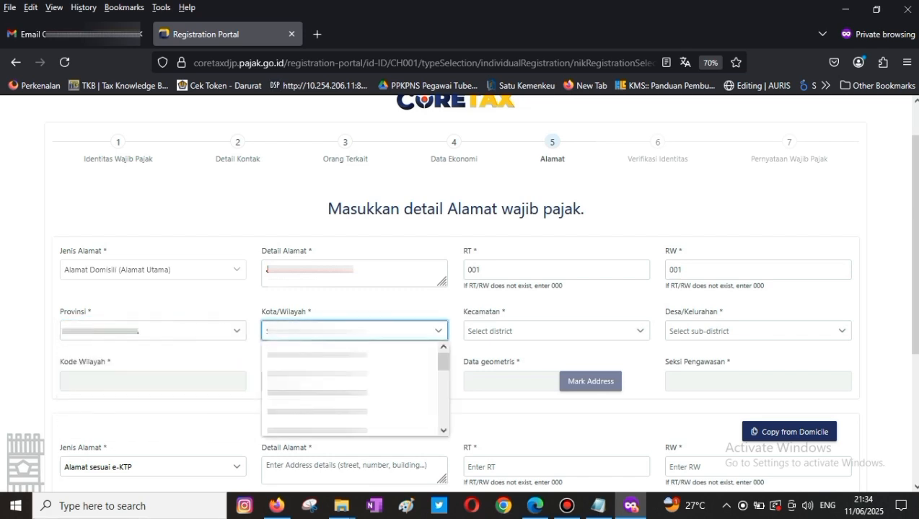
pyautogui.scroll(-5, 400, 398)
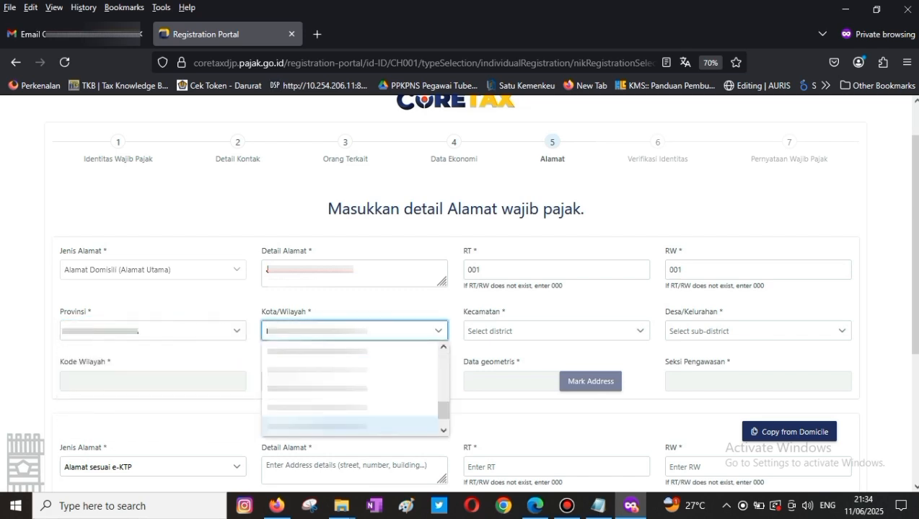
pyautogui.click(444, 348)
pyautogui.click(350, 391)
pyautogui.click(498, 333)
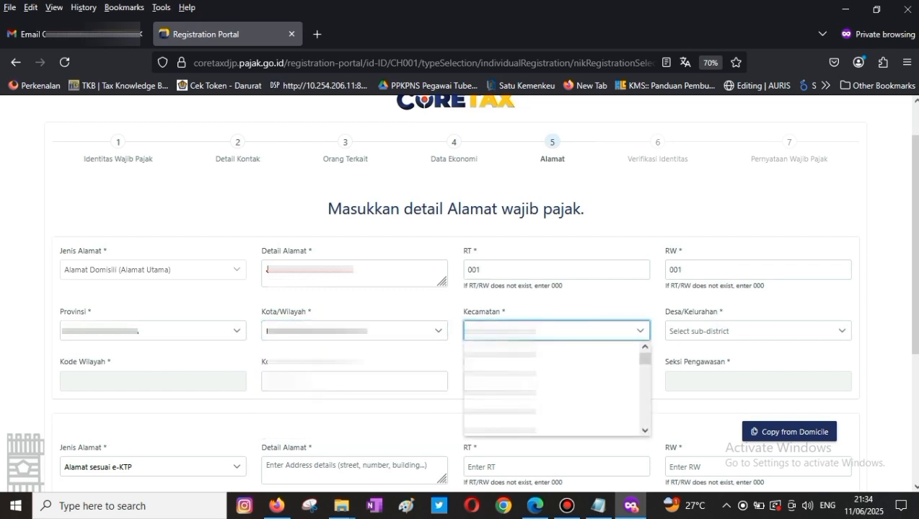
pyautogui.scroll(-1, 499, 426)
pyautogui.click(598, 314)
pyautogui.click(743, 330)
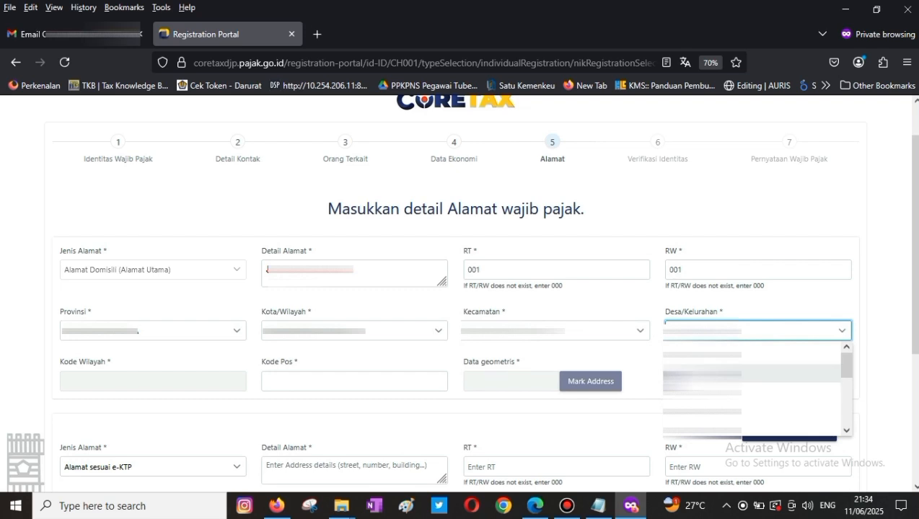
pyautogui.click(721, 372)
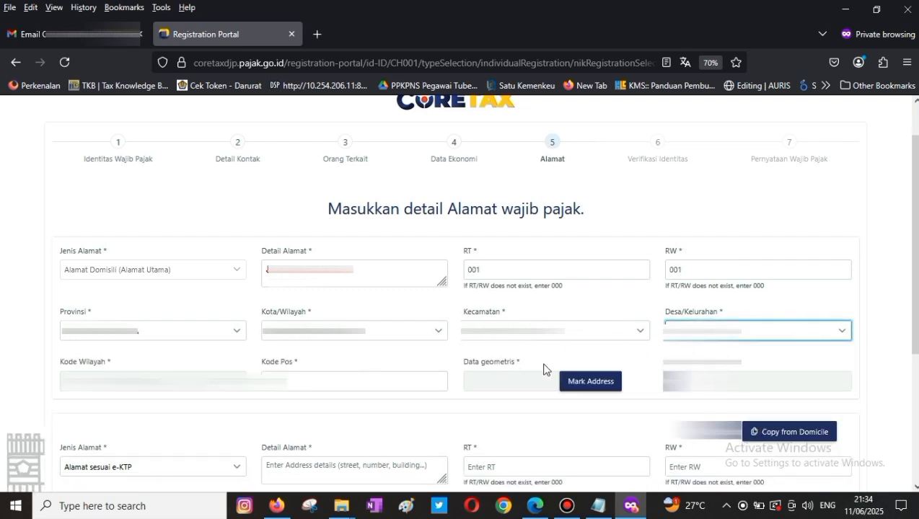
pyautogui.click(590, 382)
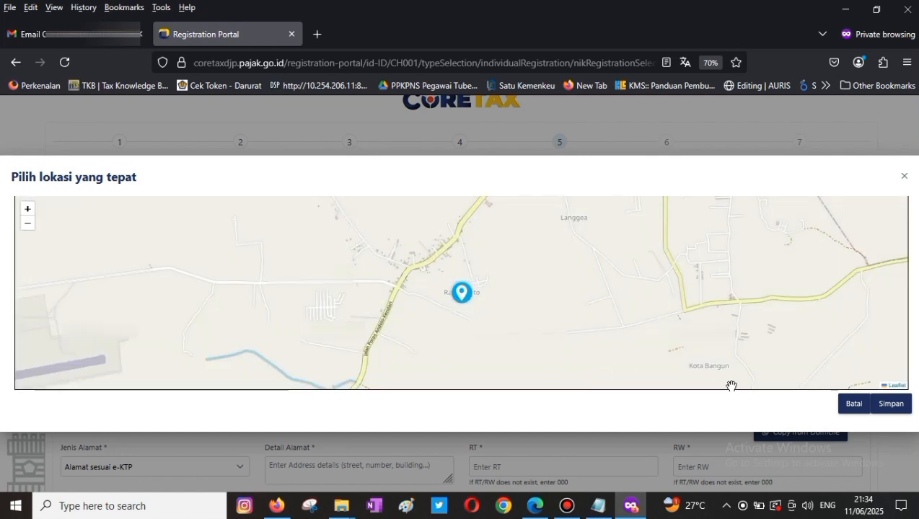
# - Save the pinned map location, copy the domicile into the e-KTP address, and verify both addresses
pyautogui.click(893, 406)
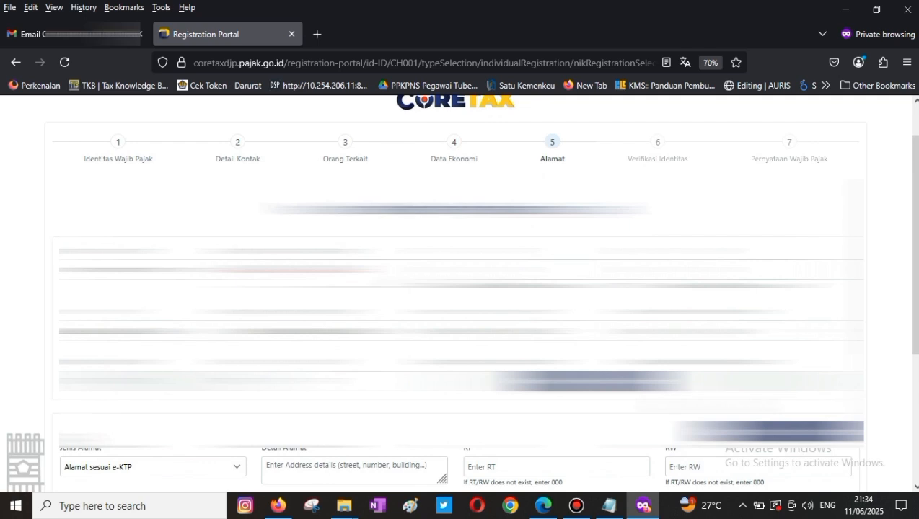
pyautogui.scroll(-1, 461, 294)
pyautogui.scroll(1, 462, 294)
pyautogui.scroll(-1, 462, 293)
pyautogui.scroll(1, 462, 294)
pyautogui.scroll(-1, 462, 294)
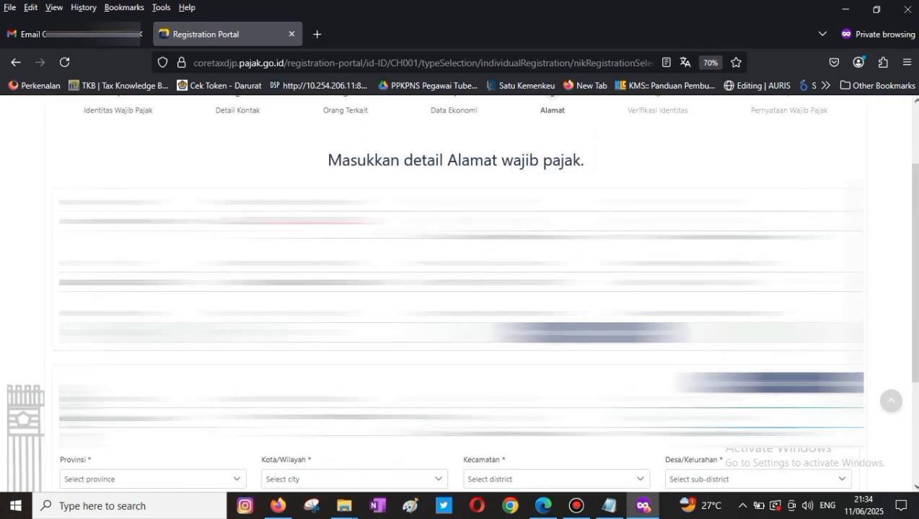
pyautogui.scroll(-3, 462, 294)
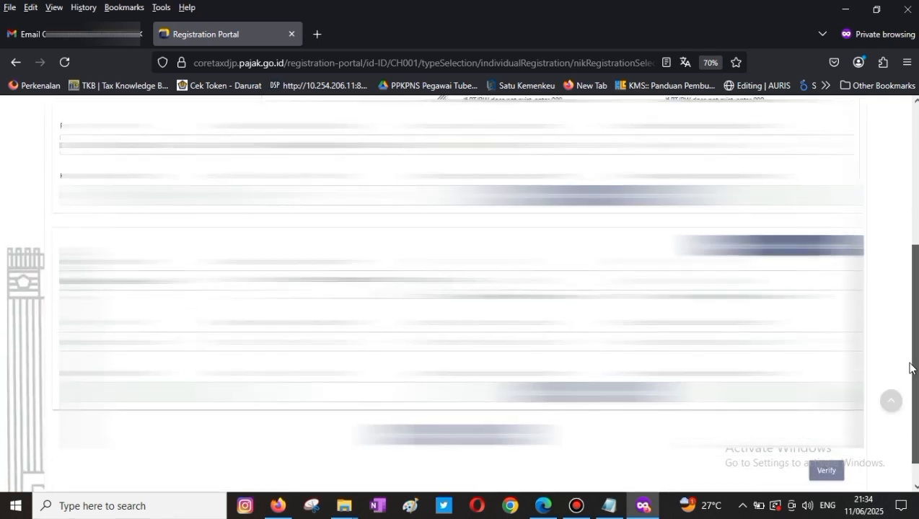
pyautogui.click(784, 250)
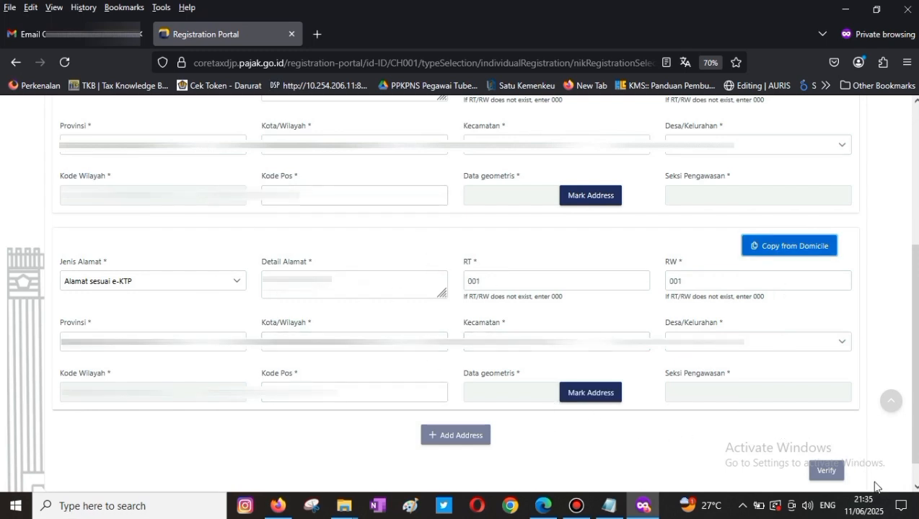
pyautogui.click(826, 473)
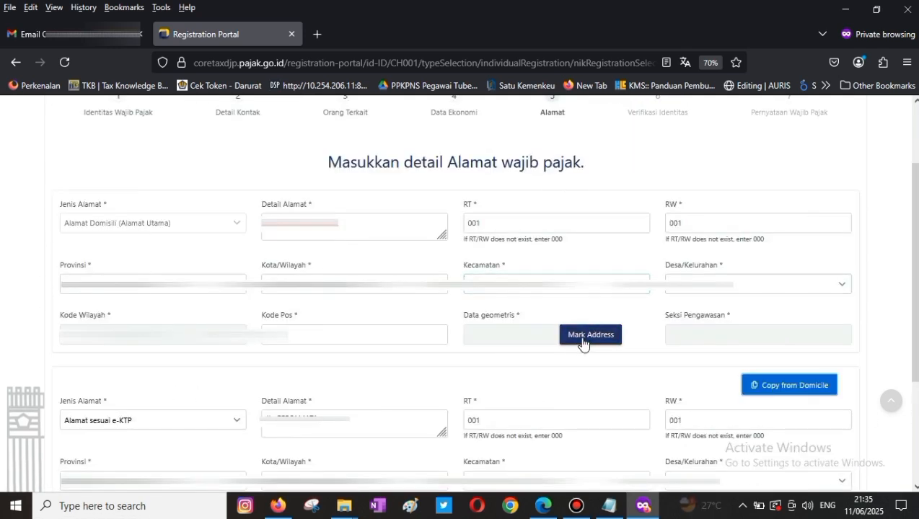
# - Pin the domicile address on the map and save the location
pyautogui.click(584, 337)
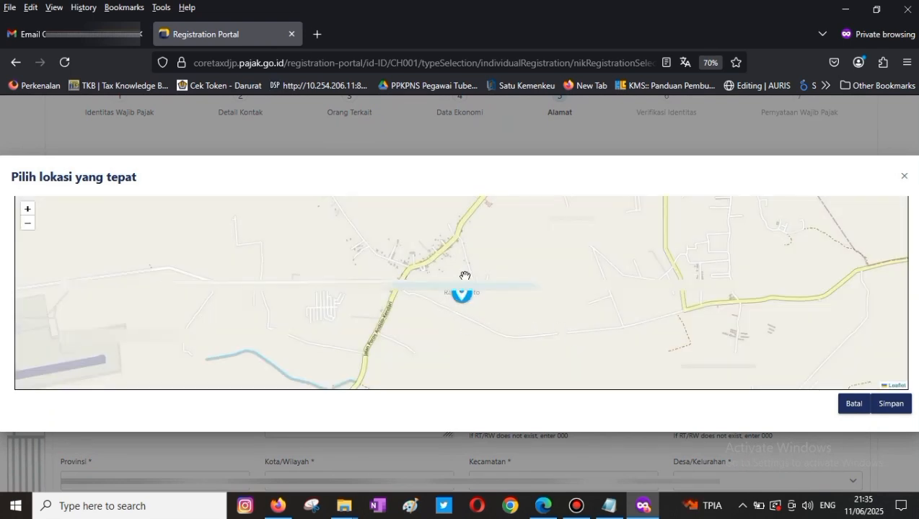
pyautogui.click(455, 311)
pyautogui.click(890, 404)
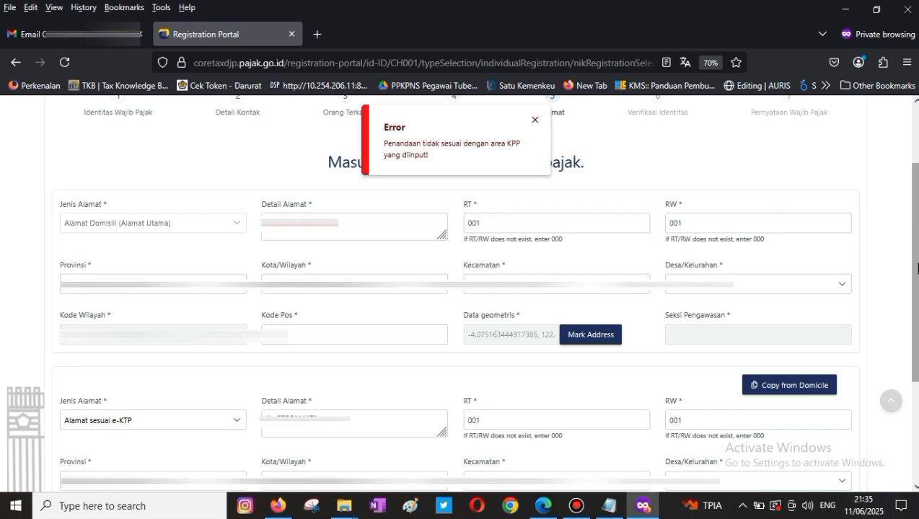
# - Copy the domicile into the e-KTP address, validate both, and continue to Verifikasi Identitas
pyautogui.scroll(-5, 917, 269)
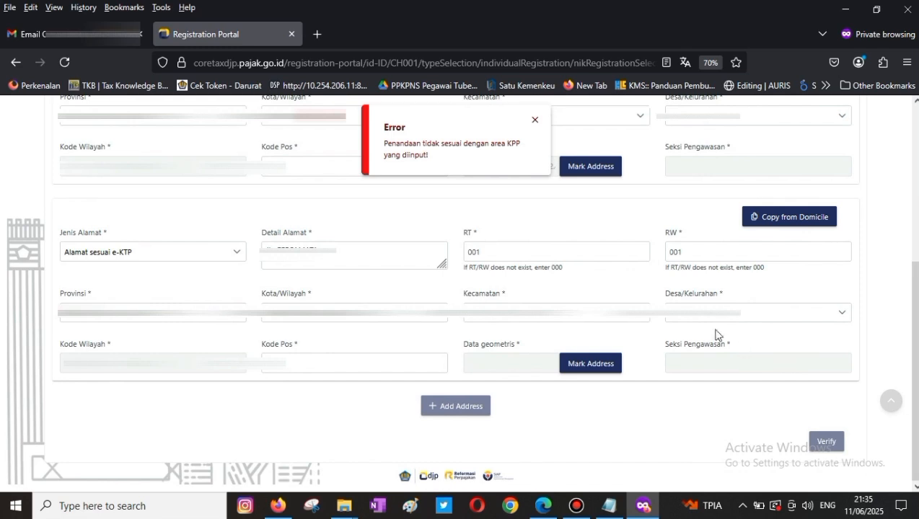
pyautogui.click(784, 219)
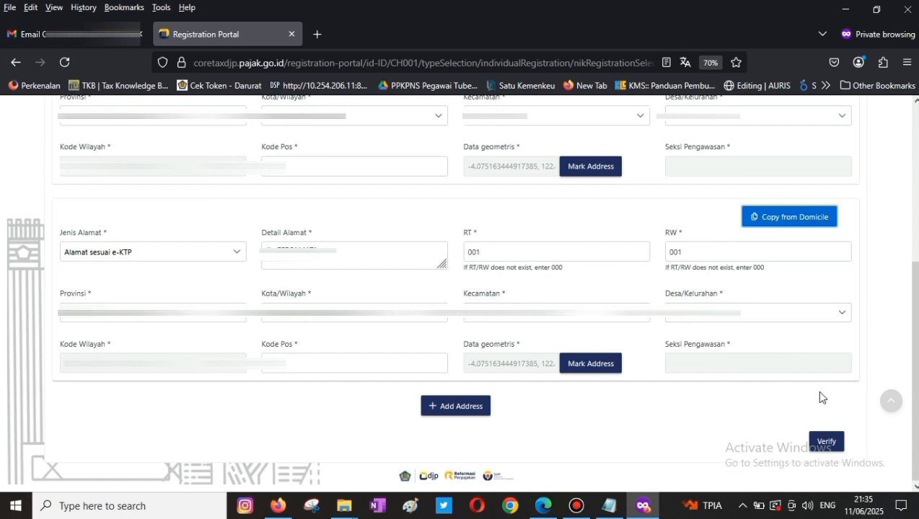
pyautogui.click(827, 442)
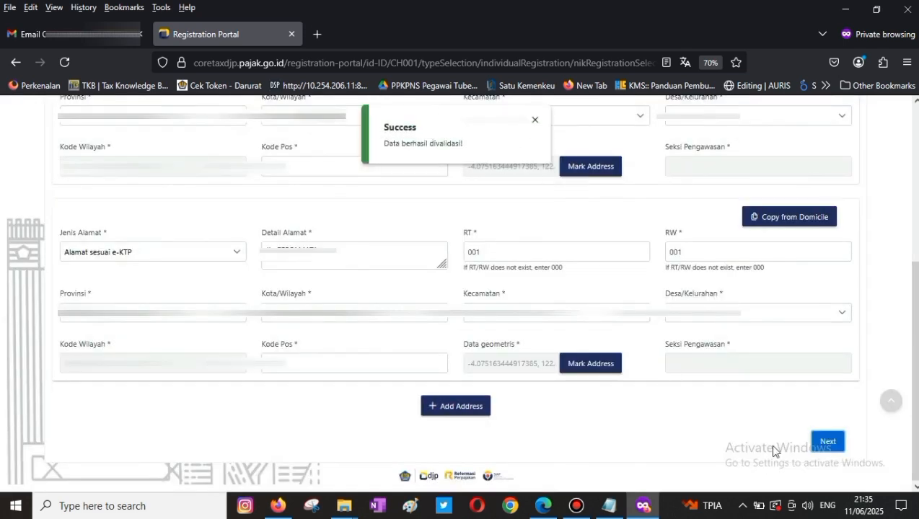
pyautogui.click(828, 442)
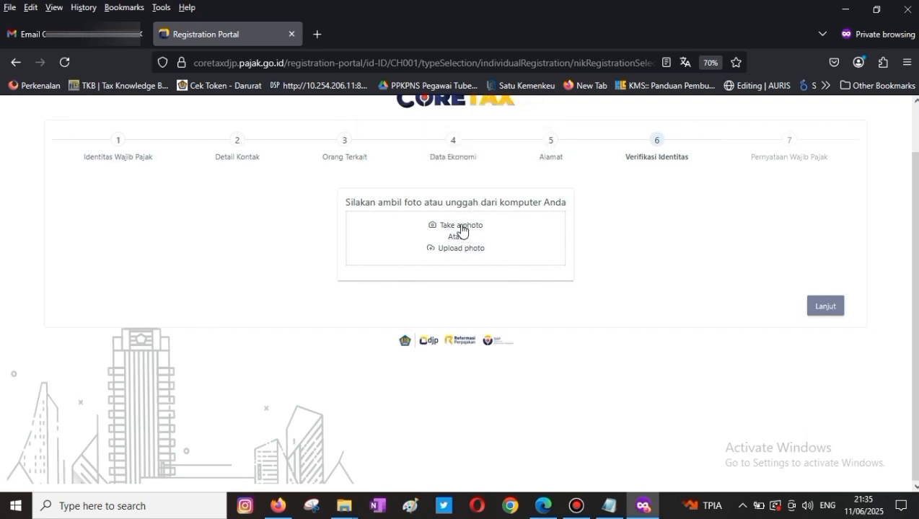
# - Take a webcam selfie after allowing camera access
pyautogui.click(463, 228)
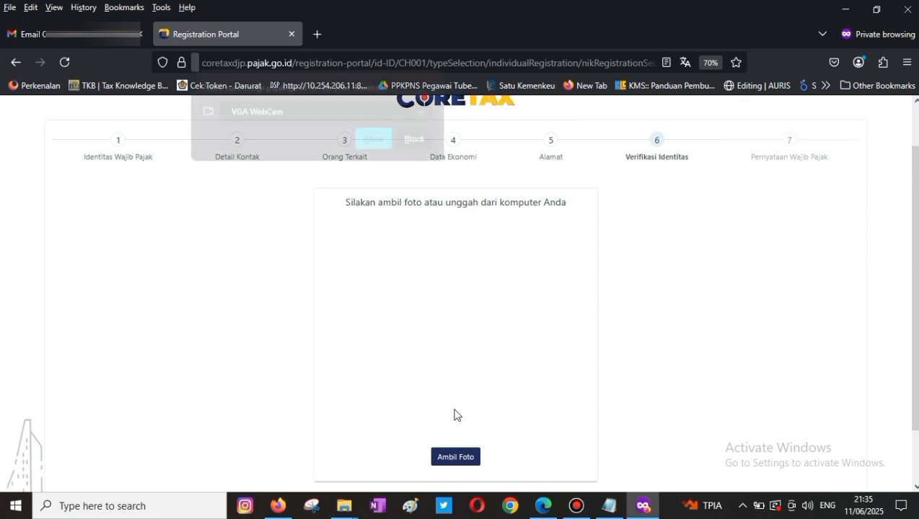
pyautogui.click(373, 141)
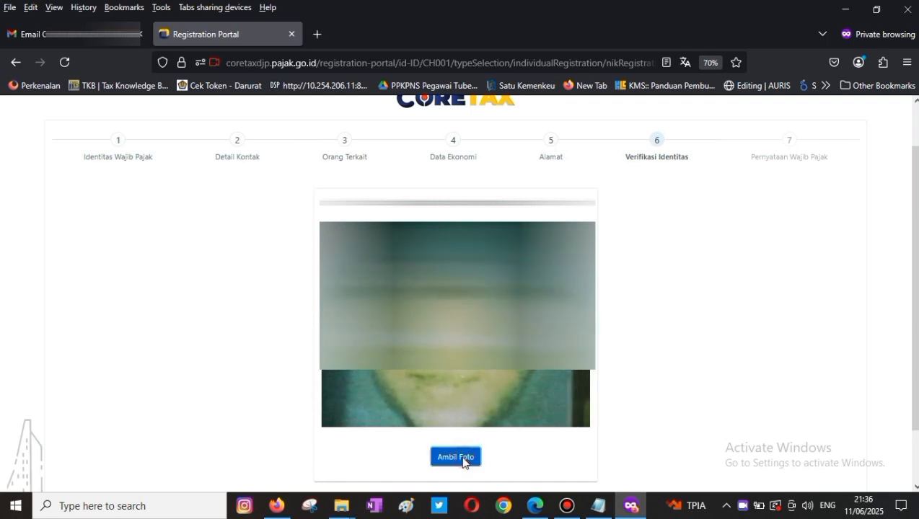
pyautogui.click(464, 460)
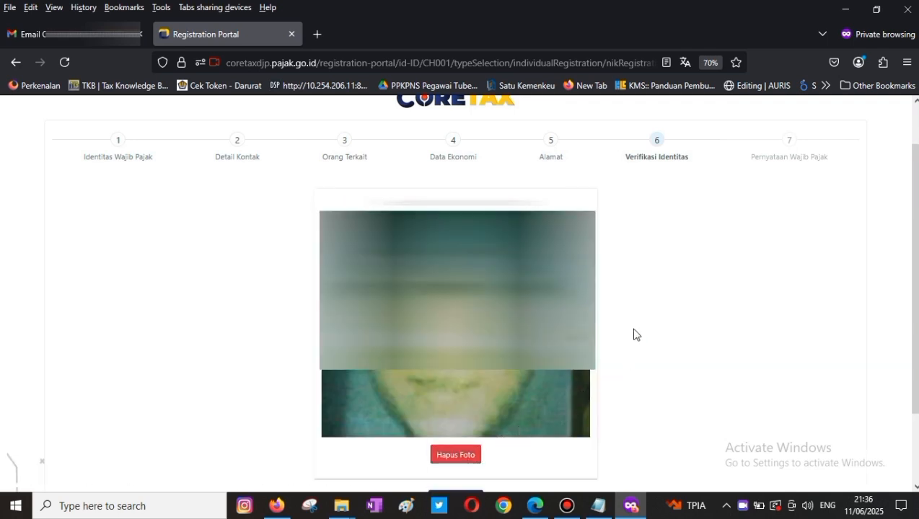
# - Validate the captured photo and continue to the Pernyataan Wajib Pajak step
pyautogui.scroll(-3, 628, 318)
pyautogui.scroll(2, 482, 374)
pyautogui.scroll(-2, 435, 419)
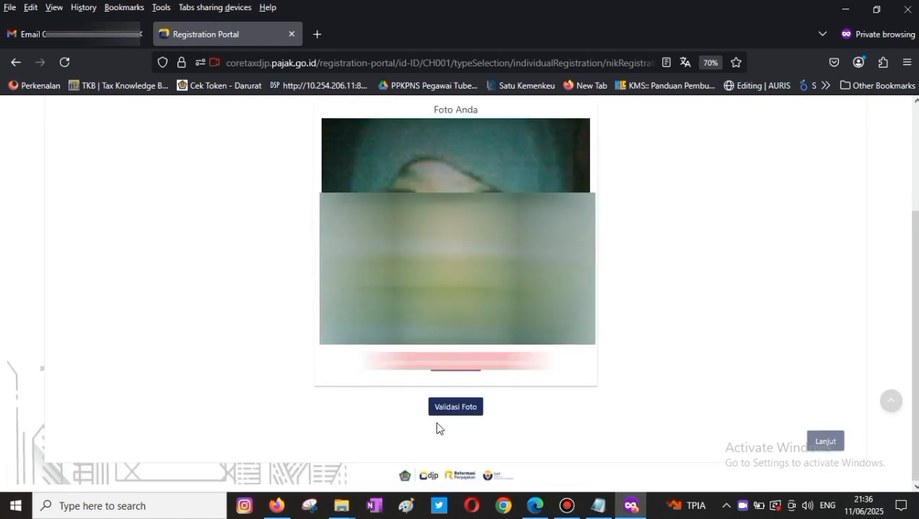
pyautogui.click(456, 408)
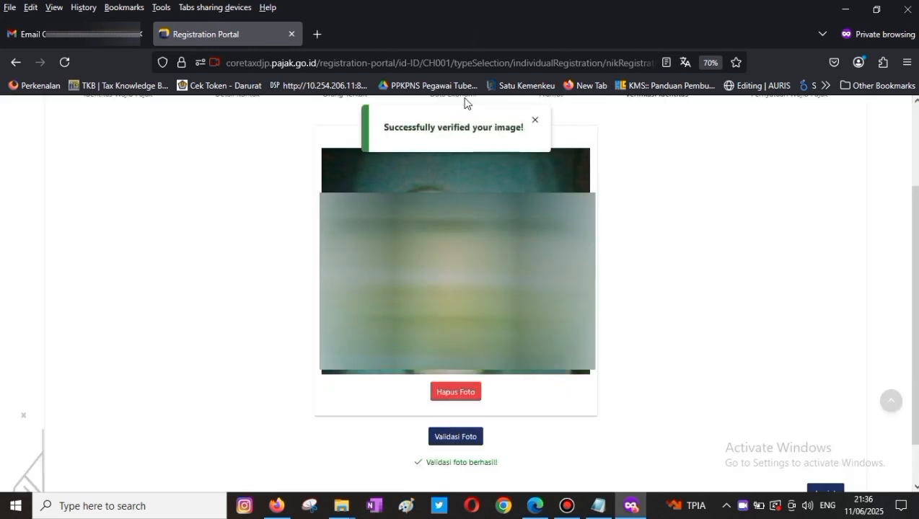
pyautogui.scroll(-1, 691, 345)
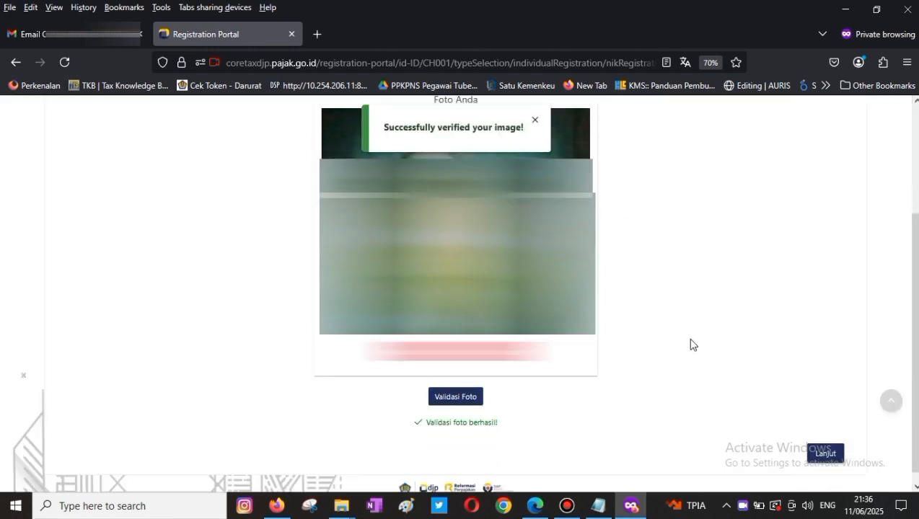
pyautogui.click(828, 446)
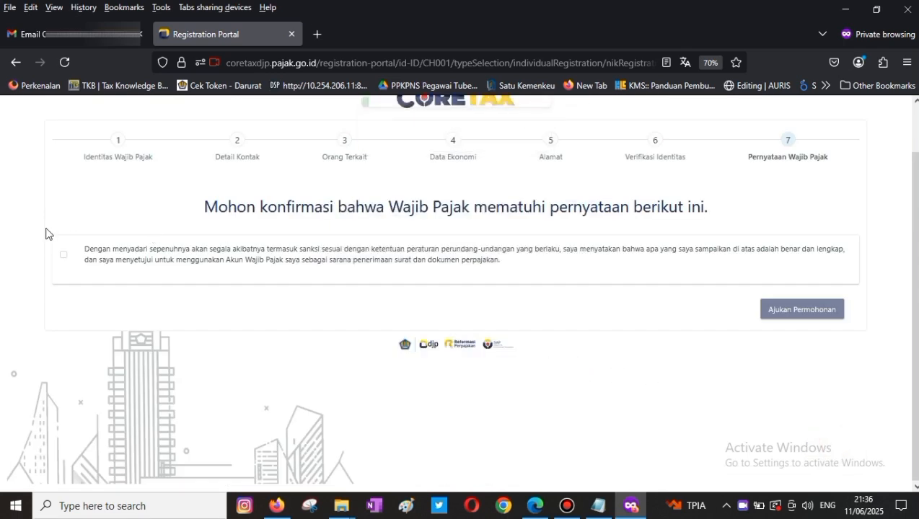
# - Tick the taxpayer statement checkbox and submit with Ajukan Permohonan
pyautogui.click(63, 257)
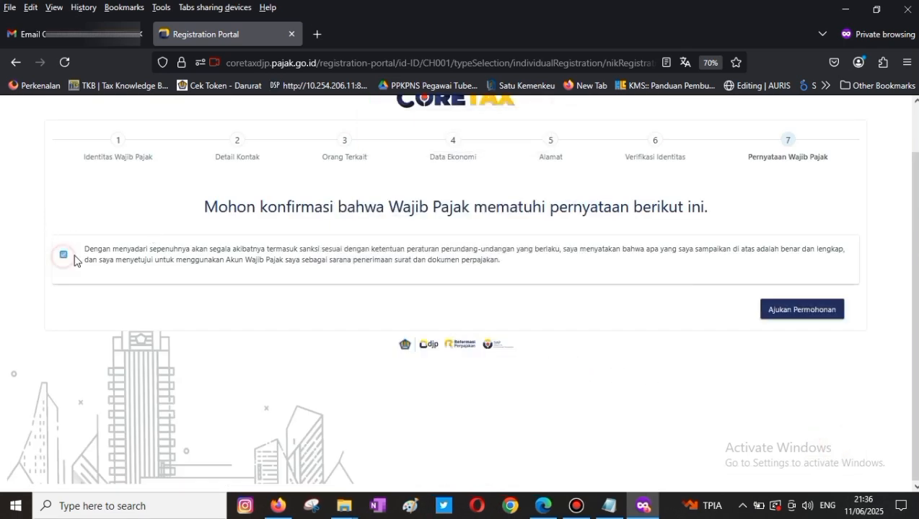
pyautogui.click(804, 310)
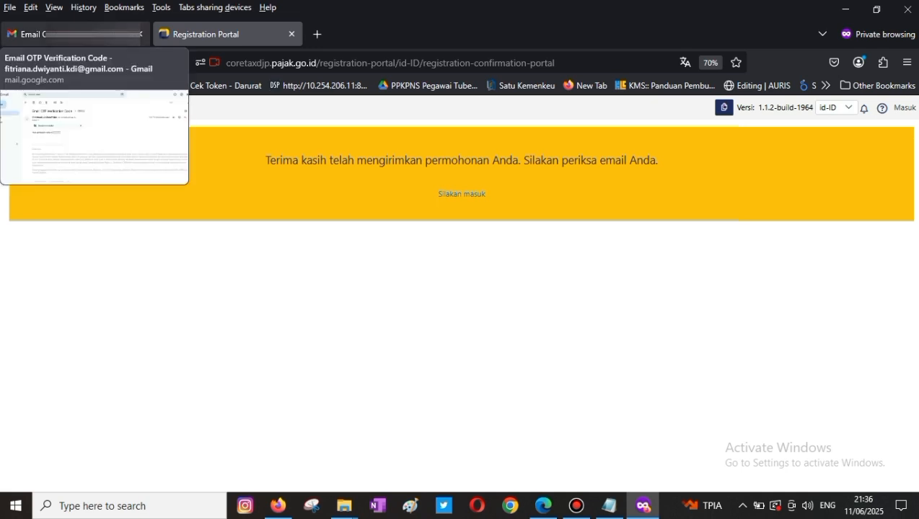
# - Open the Kartu NPWP email from the Gmail inbox
pyautogui.click(73, 34)
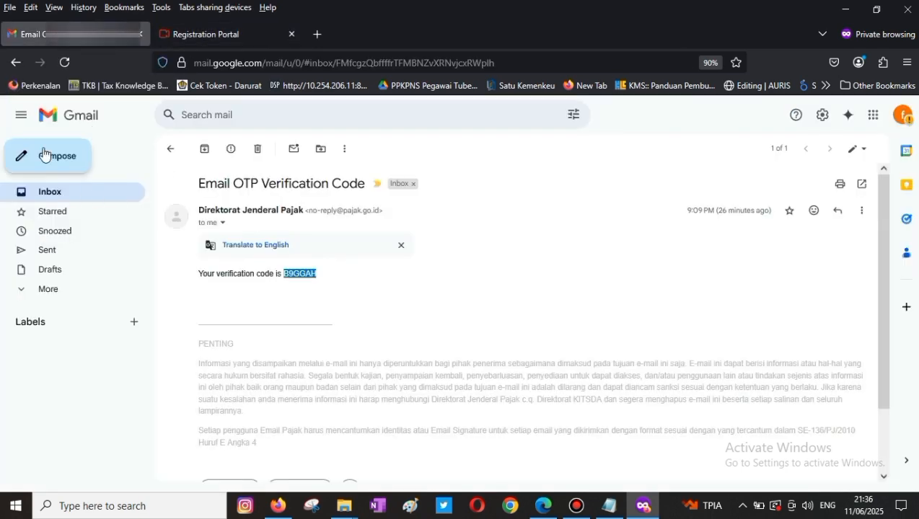
pyautogui.click(50, 199)
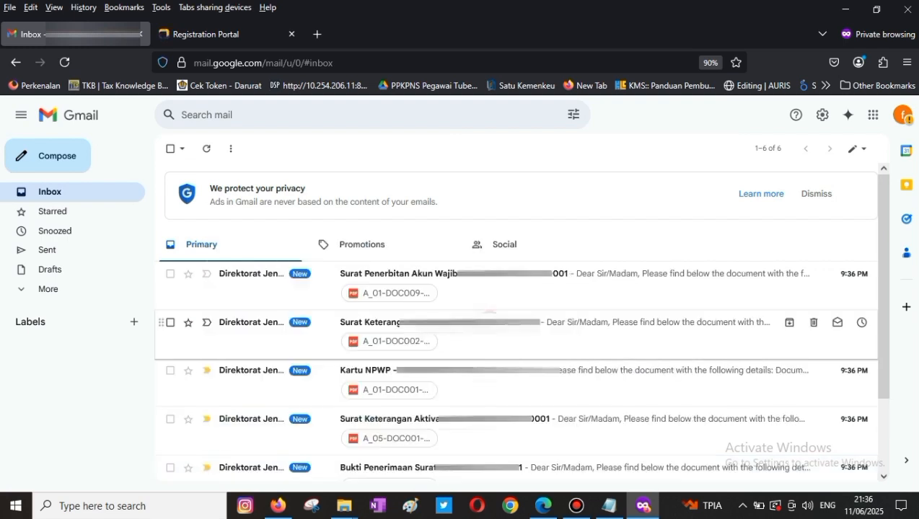
pyautogui.click(465, 371)
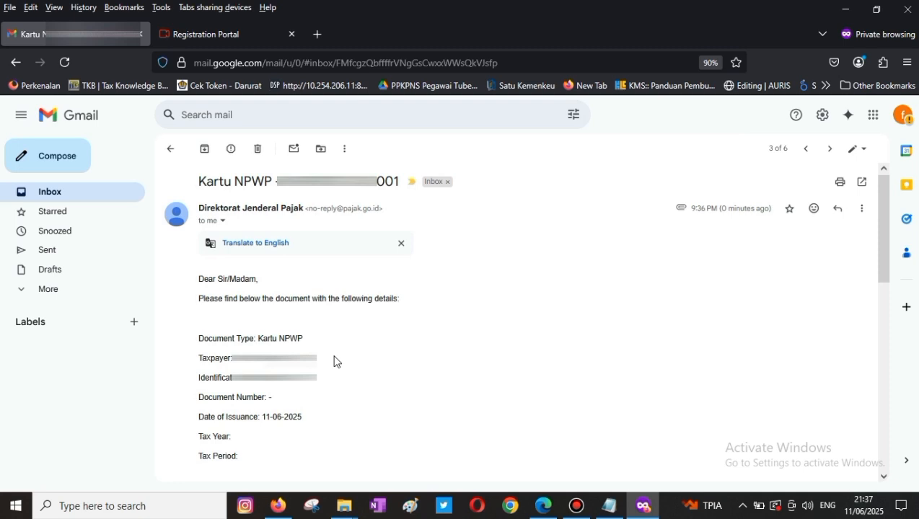
# - Download the email's 984 KB NPWP card PDF attachment
pyautogui.scroll(-4, 334, 361)
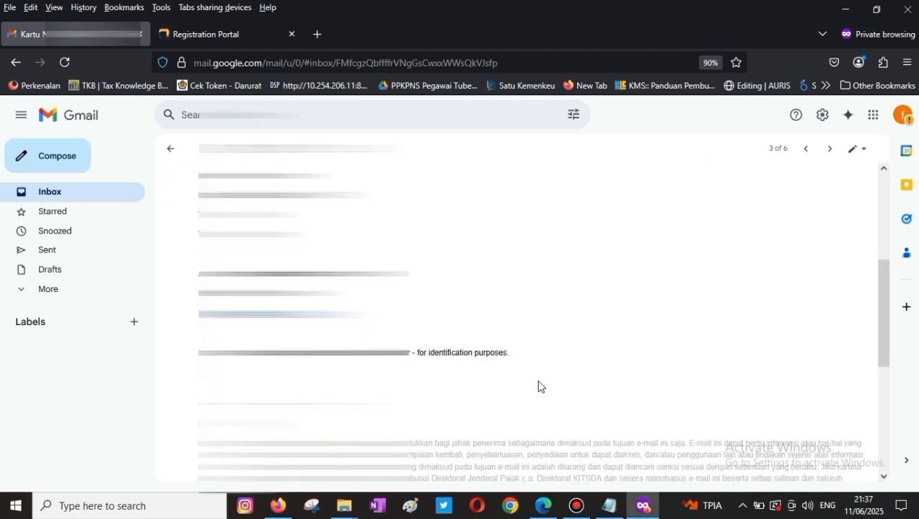
pyautogui.scroll(-2, 538, 387)
pyautogui.moveTo(878, 321); pyautogui.dragTo(868, 411)
pyautogui.moveTo(236, 364)
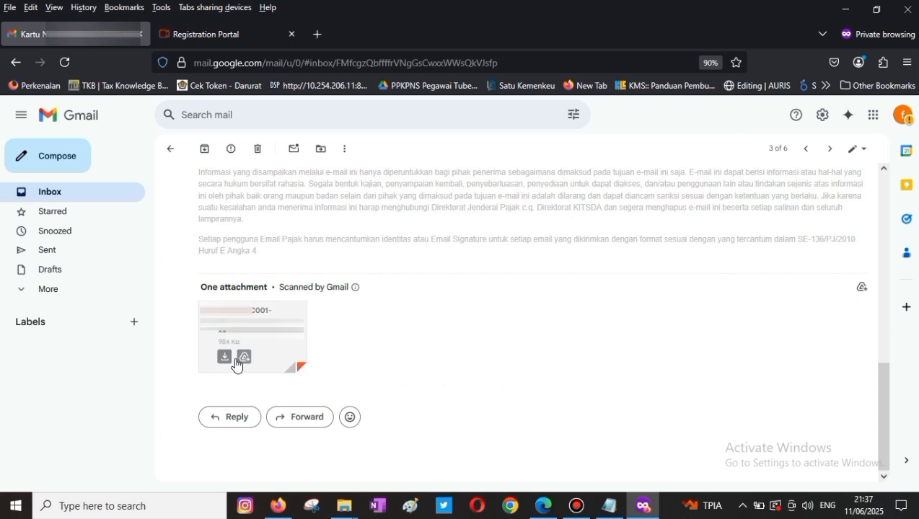
pyautogui.click(225, 358)
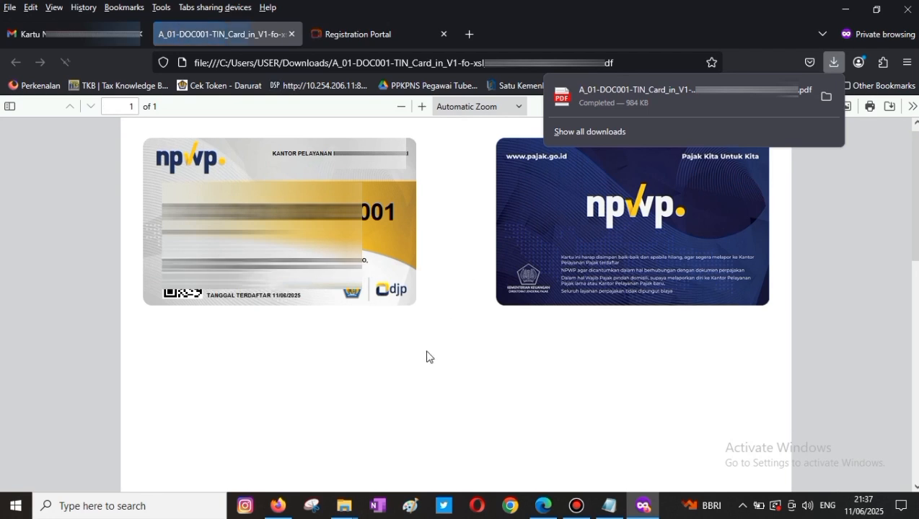
# - Close the downloads panel to view the NPWP card PDF, then return to the Registration Portal
pyautogui.click(426, 364)
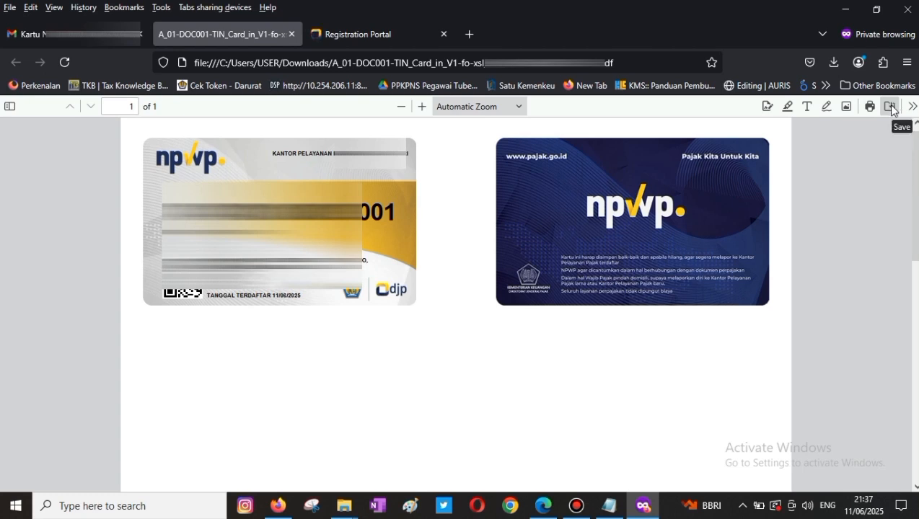
pyautogui.click(343, 34)
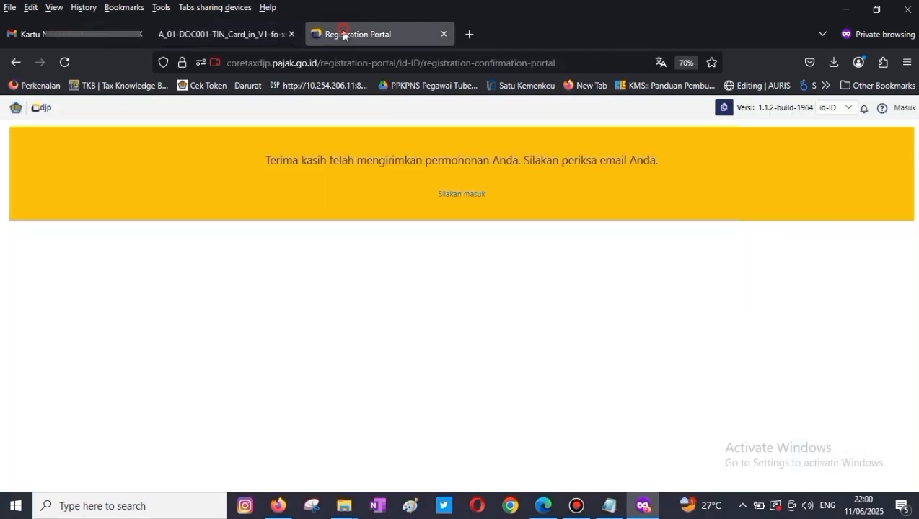
# - Start account activation as an already-registered taxpayer and look up the pasted NPWP
pyautogui.click(458, 196)
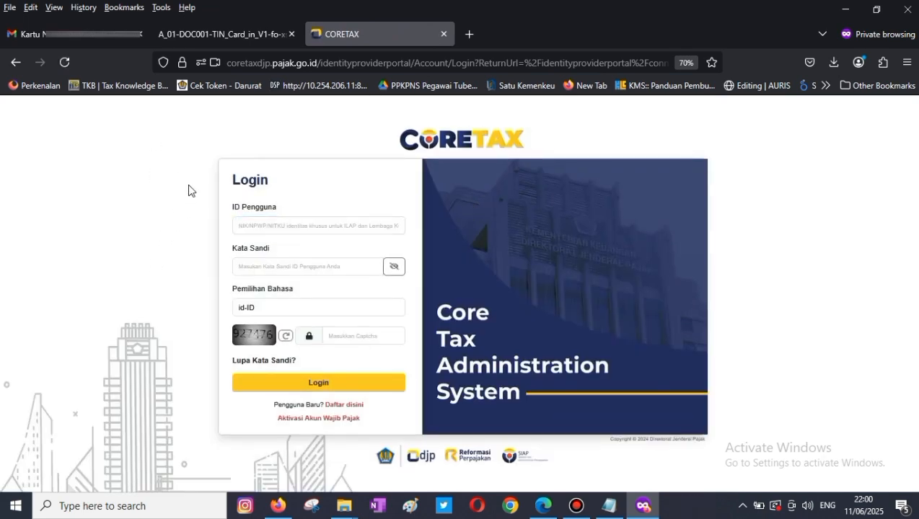
pyautogui.click(316, 418)
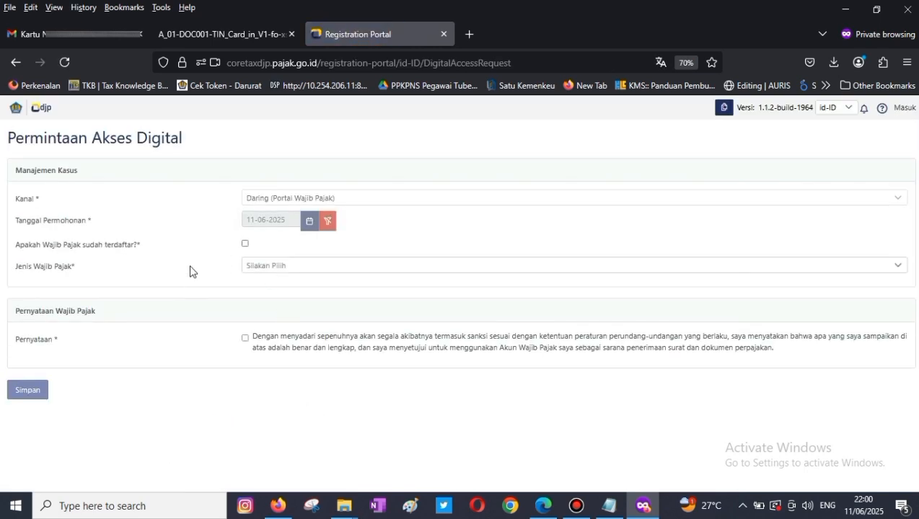
pyautogui.click(245, 245)
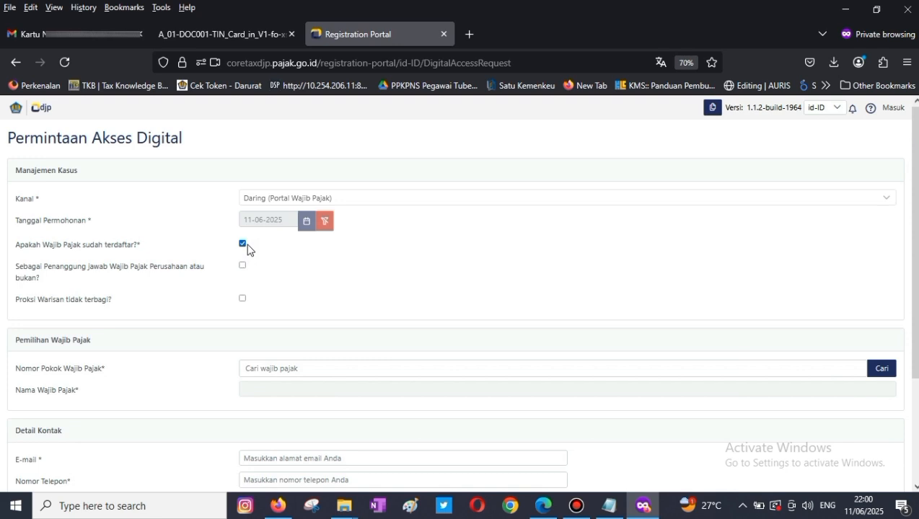
pyautogui.click(360, 369)
pyautogui.hotkey('ctrl', 'v')
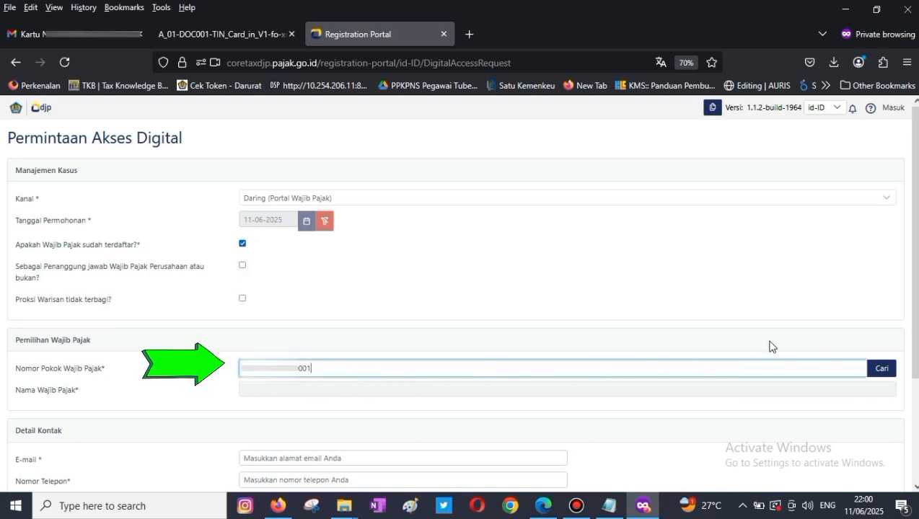
pyautogui.click(878, 371)
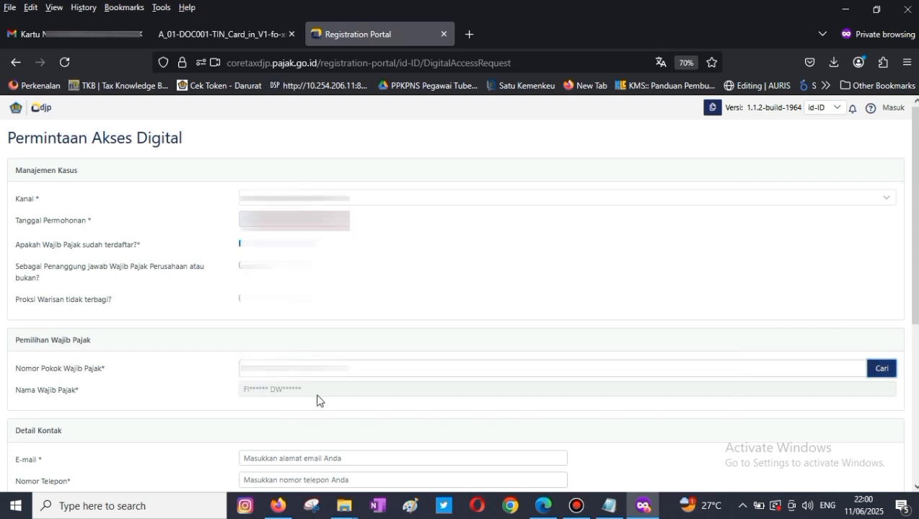
# - Enter the taxpayer's contact e-mail and phone number so both validate
pyautogui.scroll(-5, 318, 401)
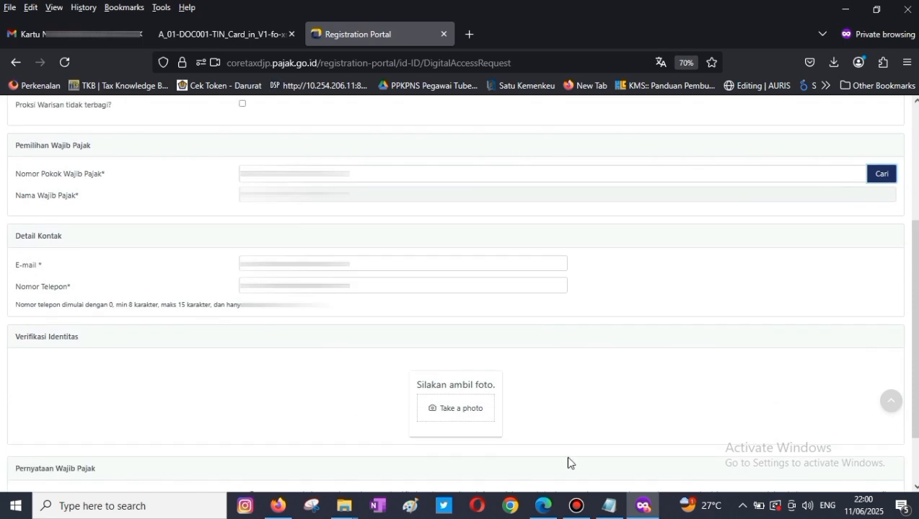
pyautogui.click(270, 264)
pyautogui.hotkey('ctrl', 'v')
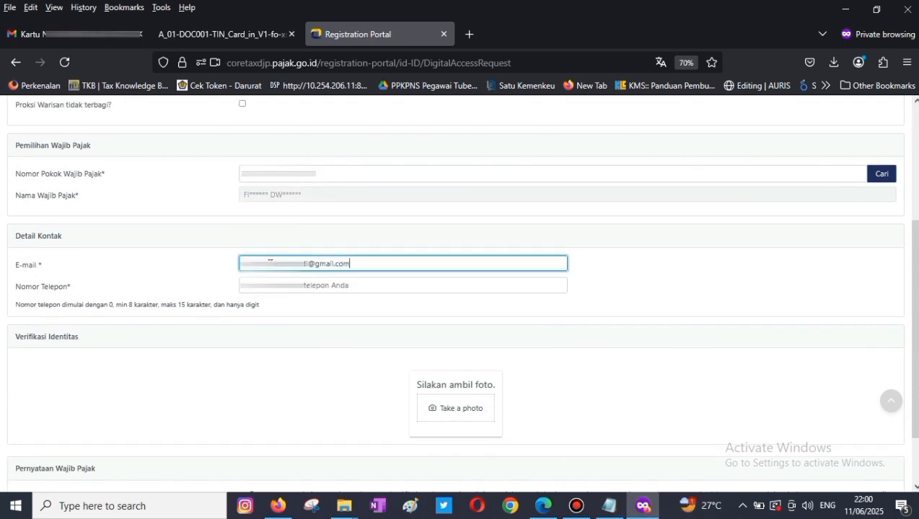
pyautogui.click(591, 283)
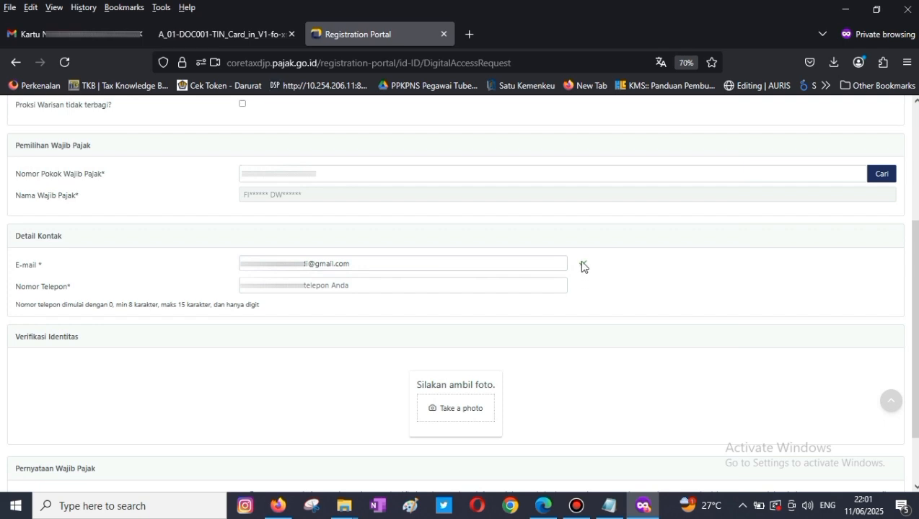
pyautogui.click(287, 286)
pyautogui.write('0')
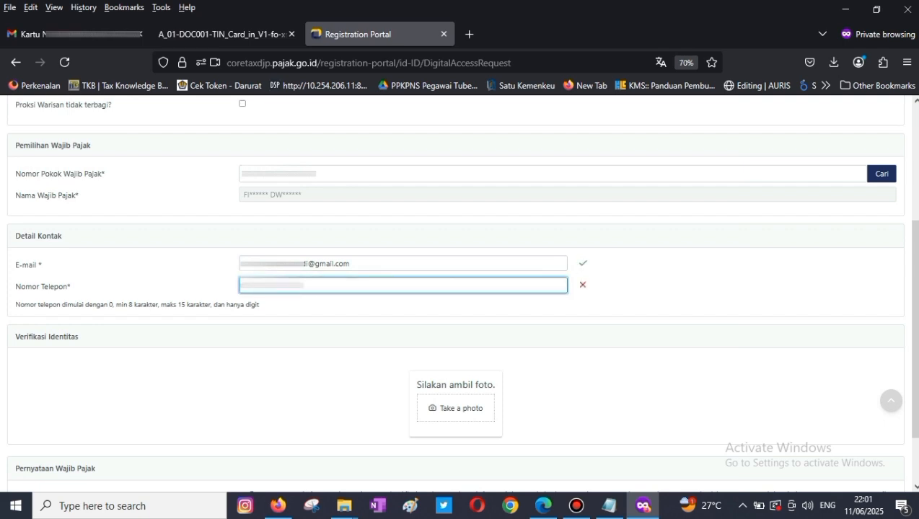
pyautogui.click(648, 298)
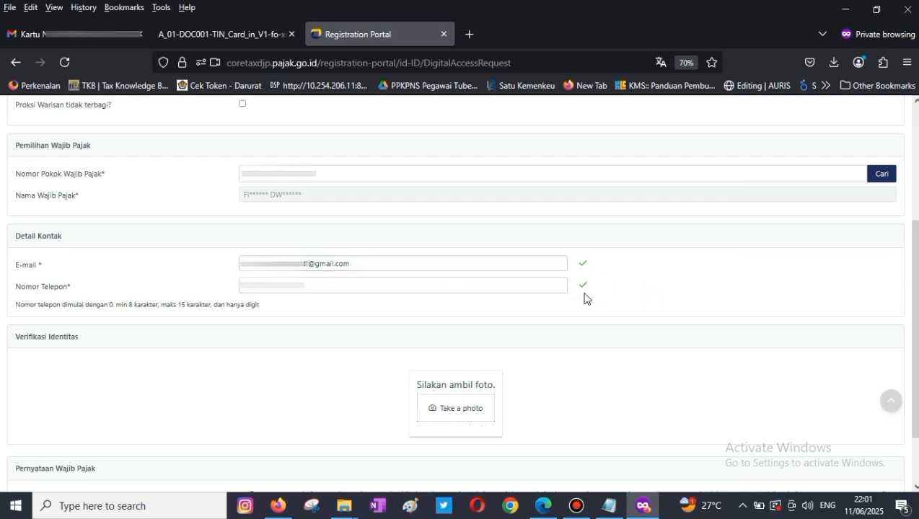
# - Take and validate an identity verification photo with the webcam
pyautogui.click(467, 413)
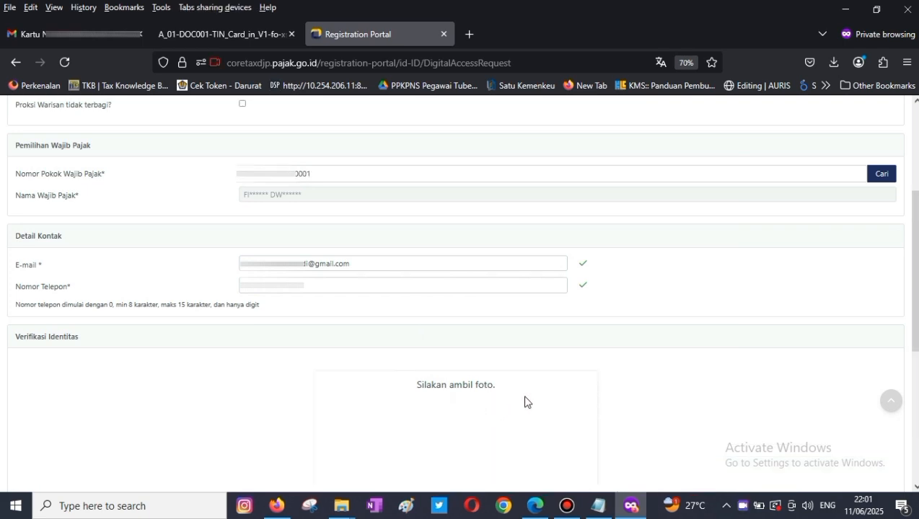
pyautogui.scroll(-3, 525, 402)
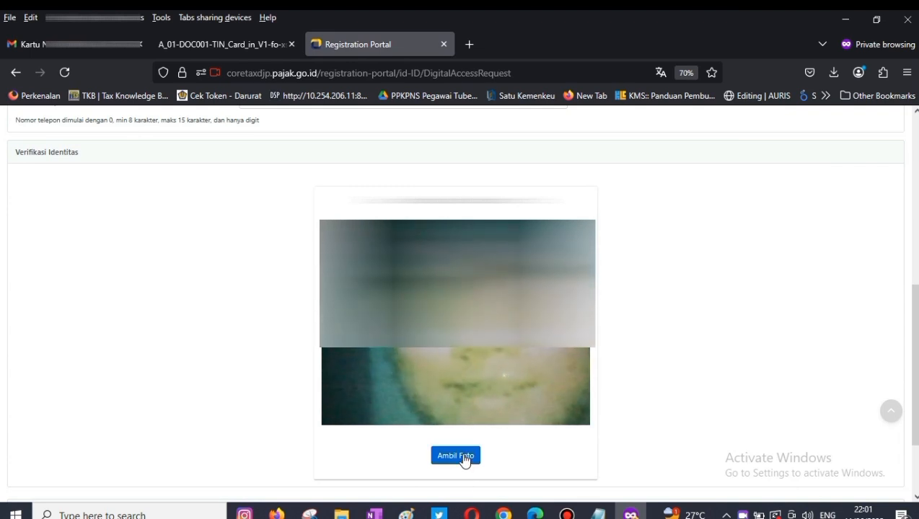
pyautogui.click(462, 456)
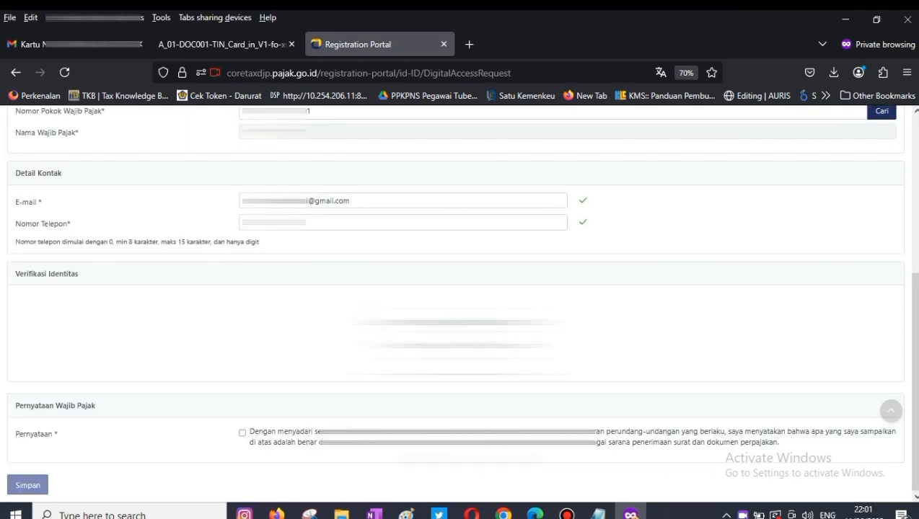
pyautogui.scroll(-3, 636, 379)
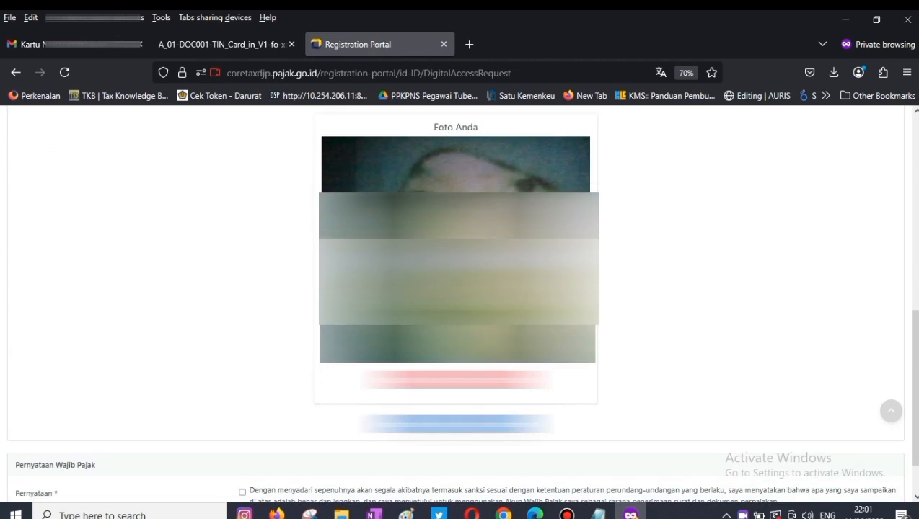
pyautogui.click(458, 424)
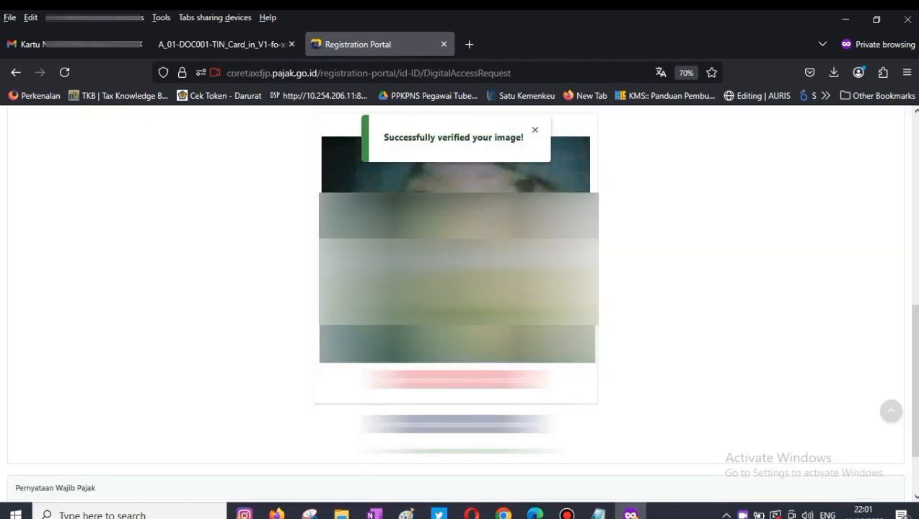
# - Agree to the declaration and submit, getting the account-already-activated warning
pyautogui.scroll(-2, 666, 366)
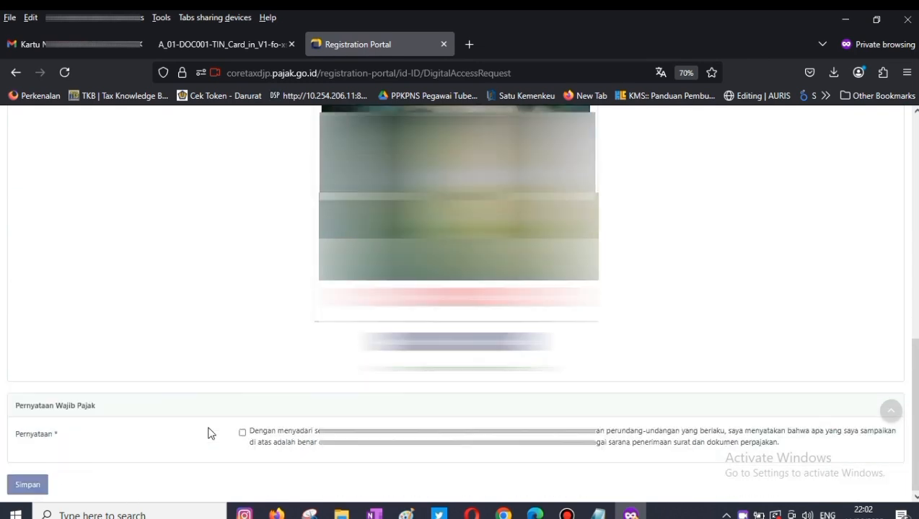
pyautogui.click(242, 431)
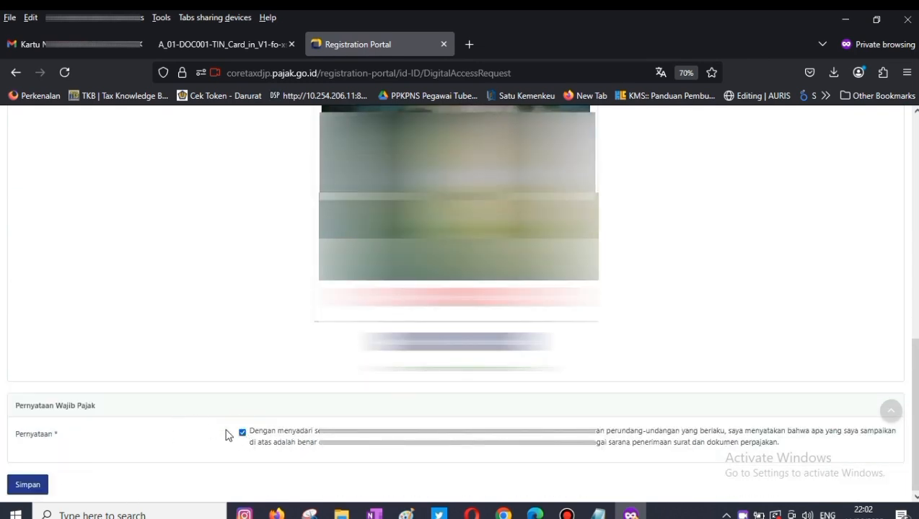
pyautogui.click(39, 487)
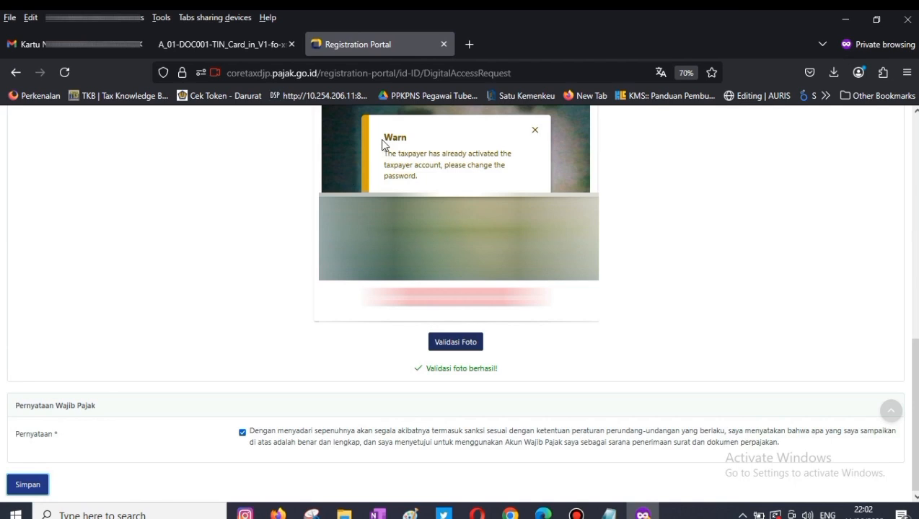
pyautogui.moveTo(390, 135); pyautogui.dragTo(419, 173)
pyautogui.click(465, 189)
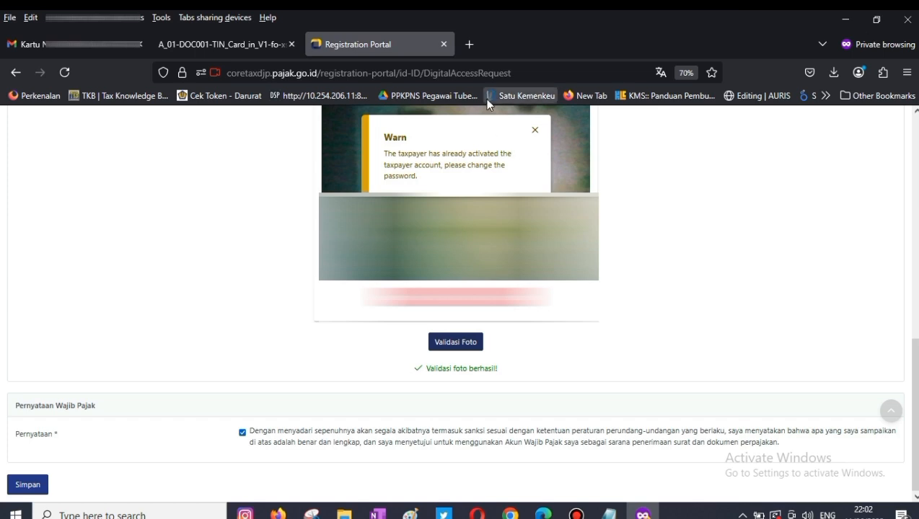
# - Load the Coretax login page in a new private tab
pyautogui.click(471, 44)
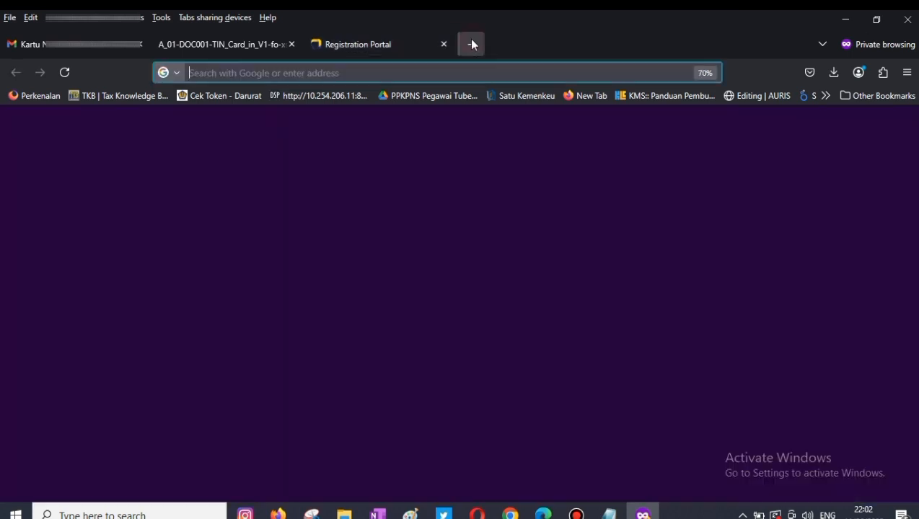
pyautogui.write('co')
pyautogui.press('Return')
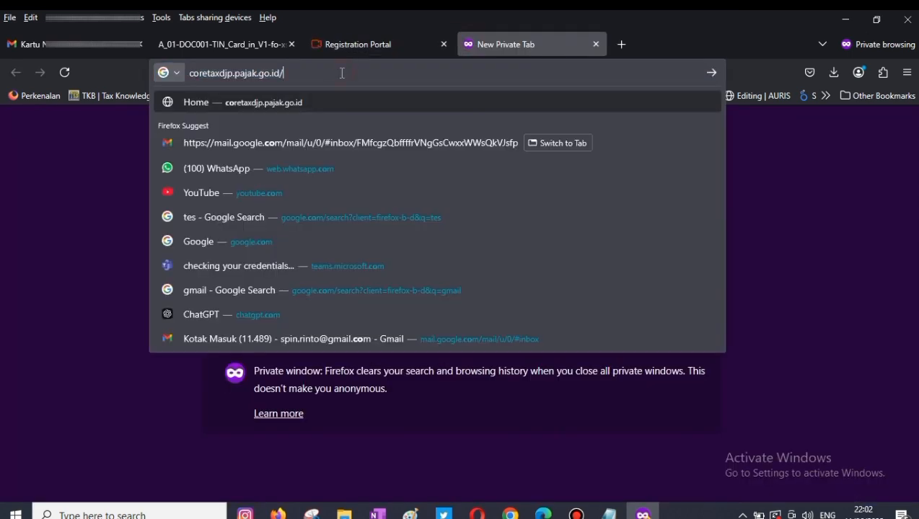
pyautogui.click(126, 249)
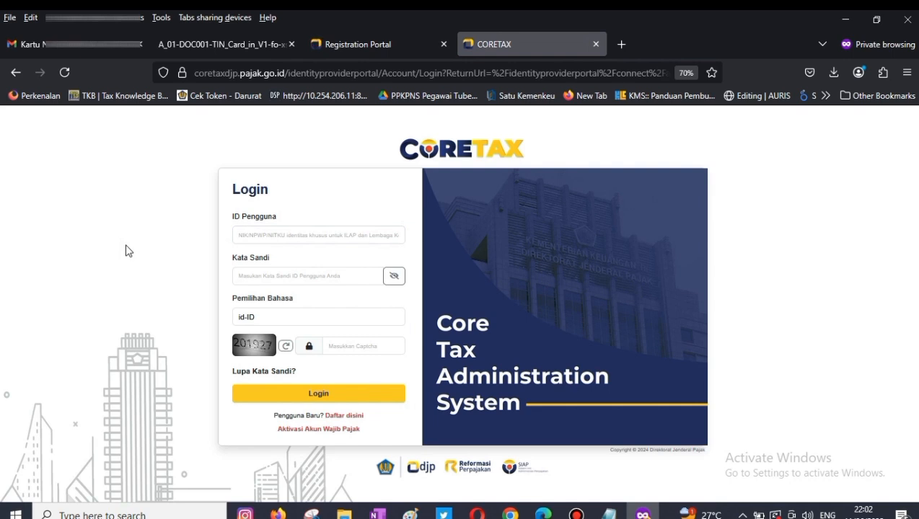
# - Fill the forgot-password form with the user ID, e-mail destination, captcha and agreed declaration, then submit
pyautogui.click(265, 373)
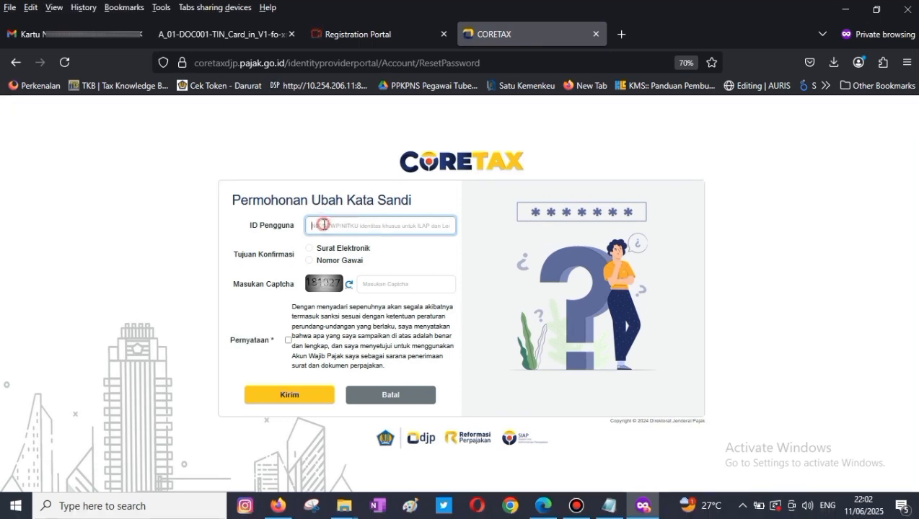
pyautogui.hotkey('ctrl', 'v')
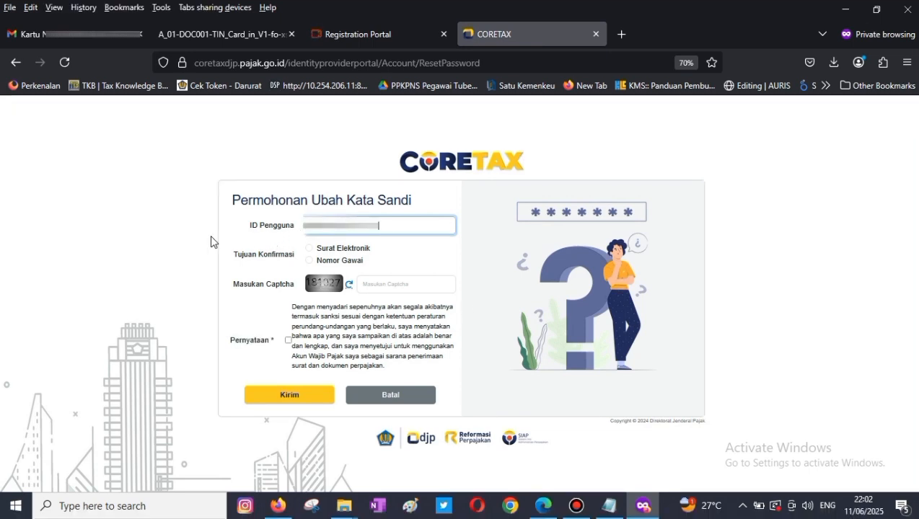
pyautogui.click(207, 238)
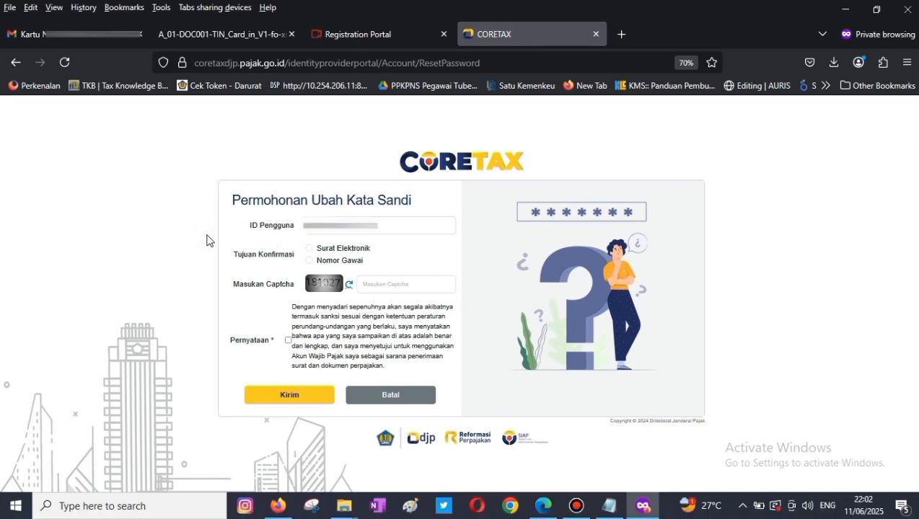
pyautogui.click(309, 249)
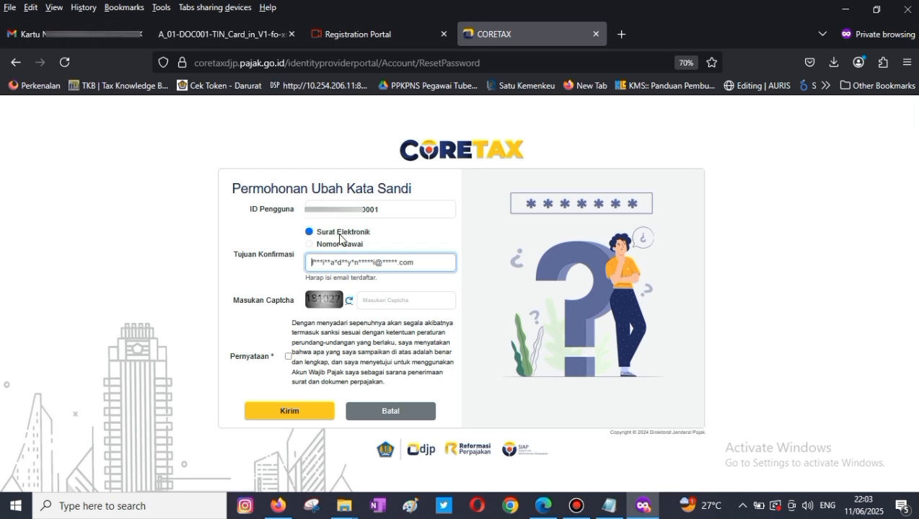
pyautogui.click(385, 303)
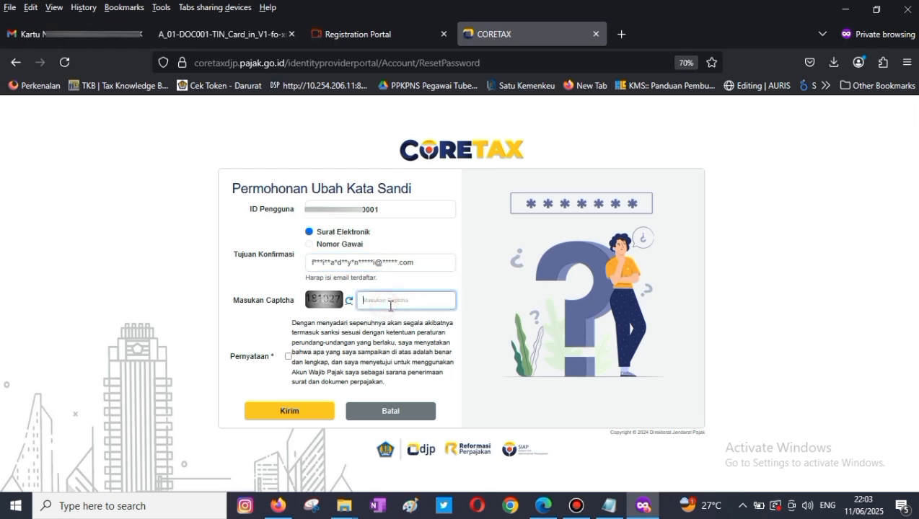
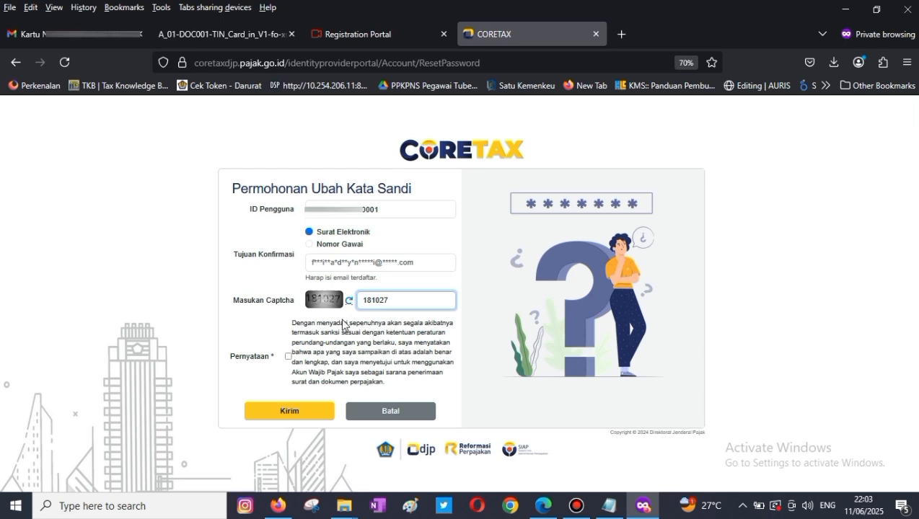
pyautogui.click(288, 356)
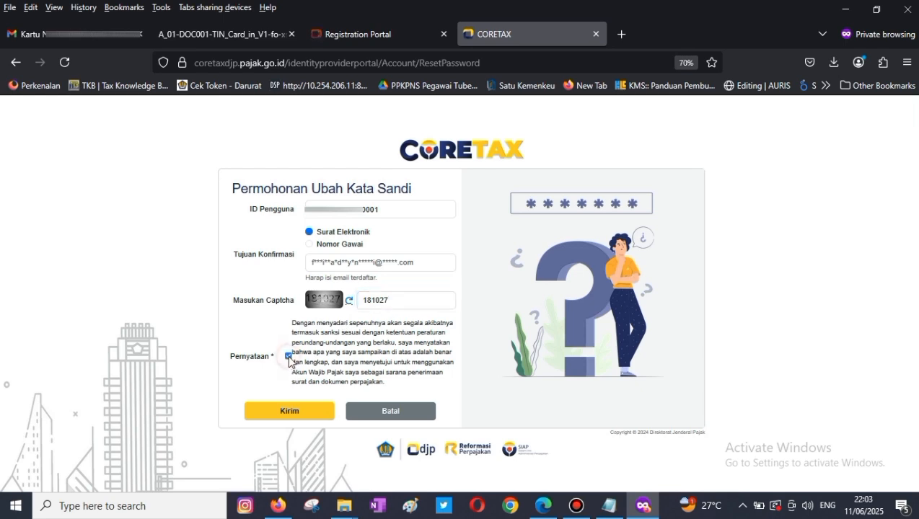
pyautogui.click(290, 411)
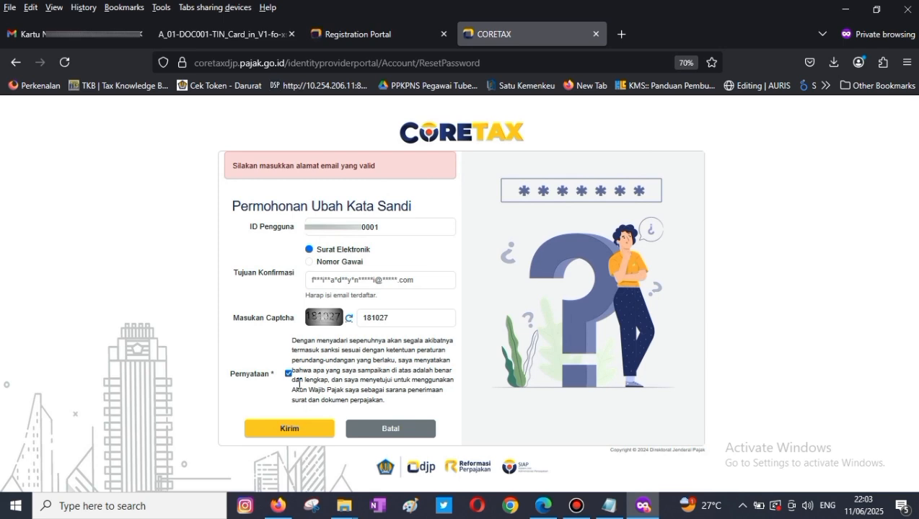
# - Correct the confirmation e-mail to the full registered address and resubmit until Reset Password Success
pyautogui.click(349, 285)
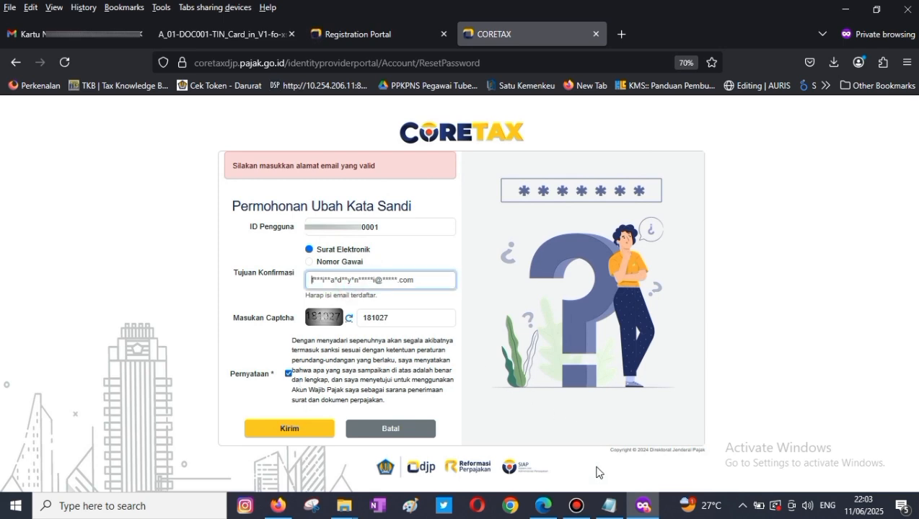
pyautogui.click(321, 281)
pyautogui.hotkey('ctrl', 'v')
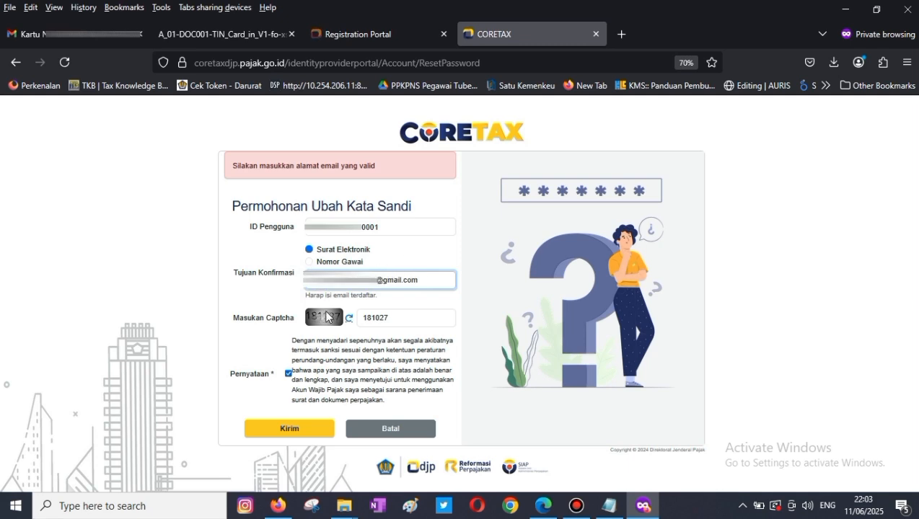
pyautogui.click(292, 430)
pyautogui.click(296, 431)
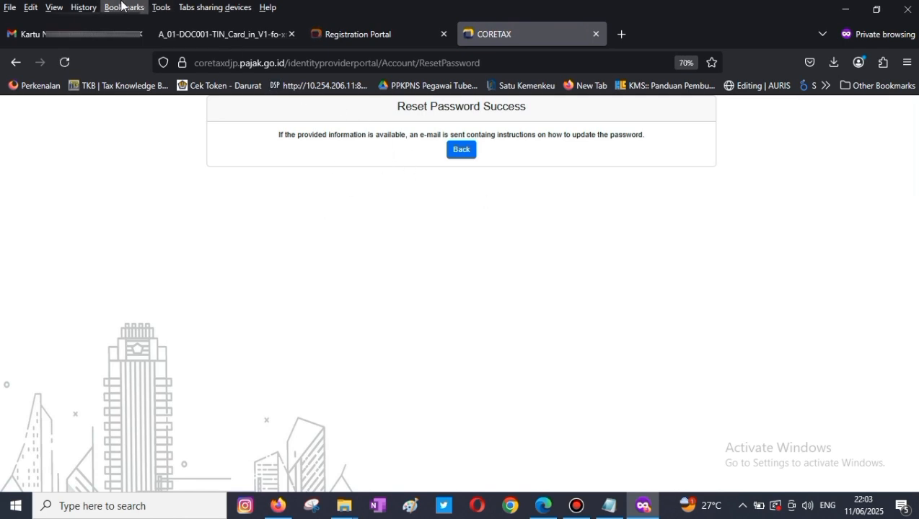
# - Open the 'Taxpayer Portal Password Reset To Email' message in the Gmail inbox
pyautogui.click(462, 150)
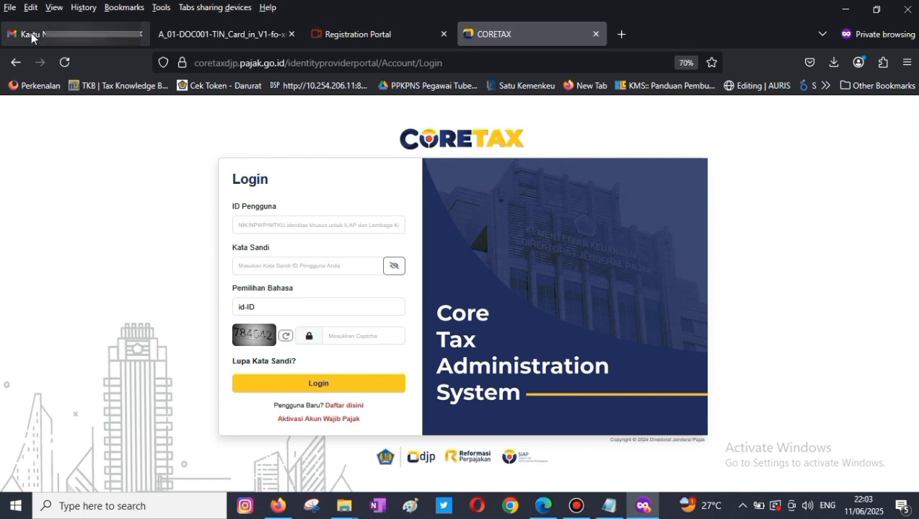
pyautogui.click(72, 34)
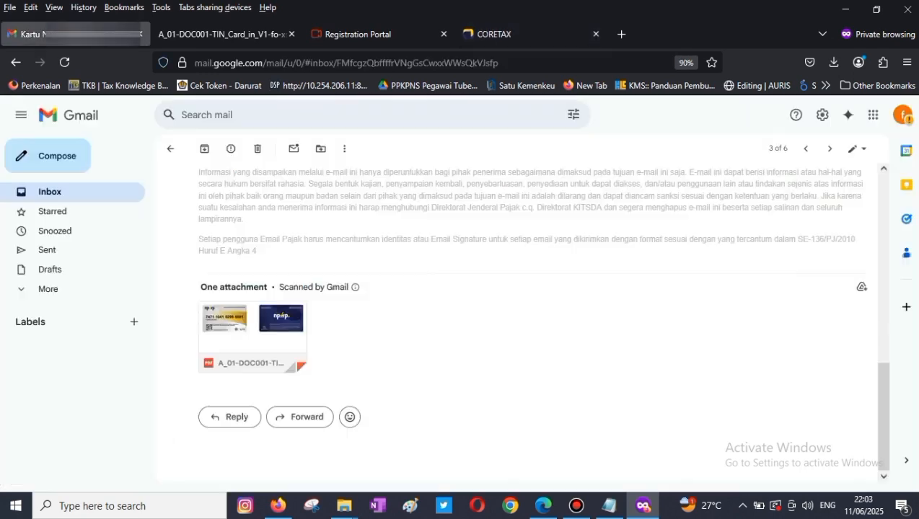
pyautogui.click(54, 193)
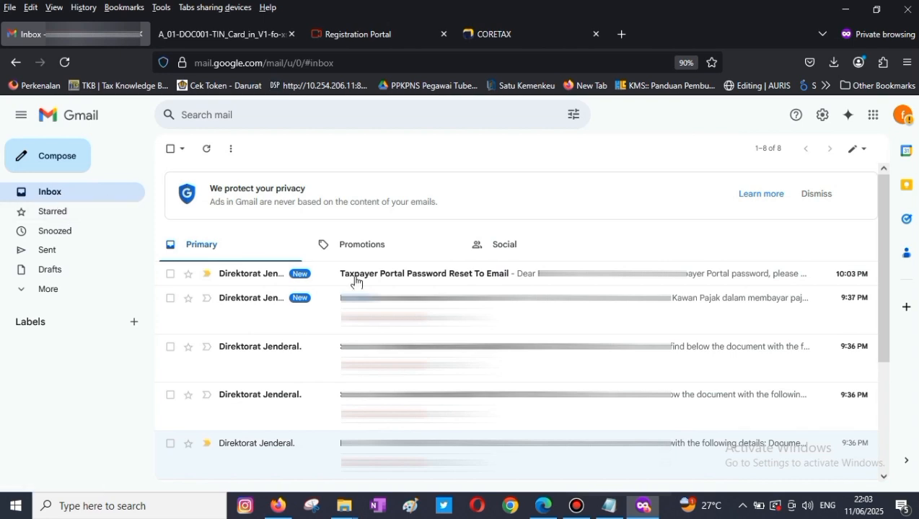
pyautogui.click(419, 278)
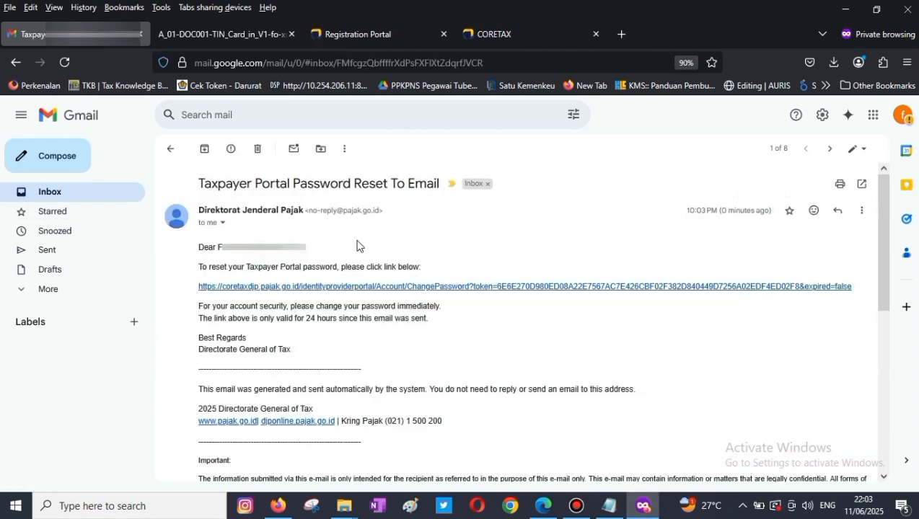
# - Follow the e-mailed reset link, then enter and confirm the new account password
pyautogui.click(467, 292)
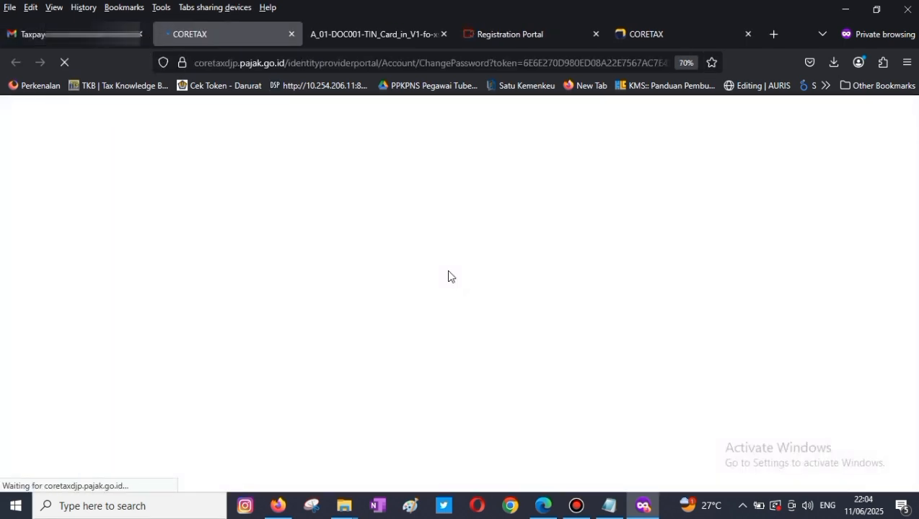
pyautogui.click(371, 270)
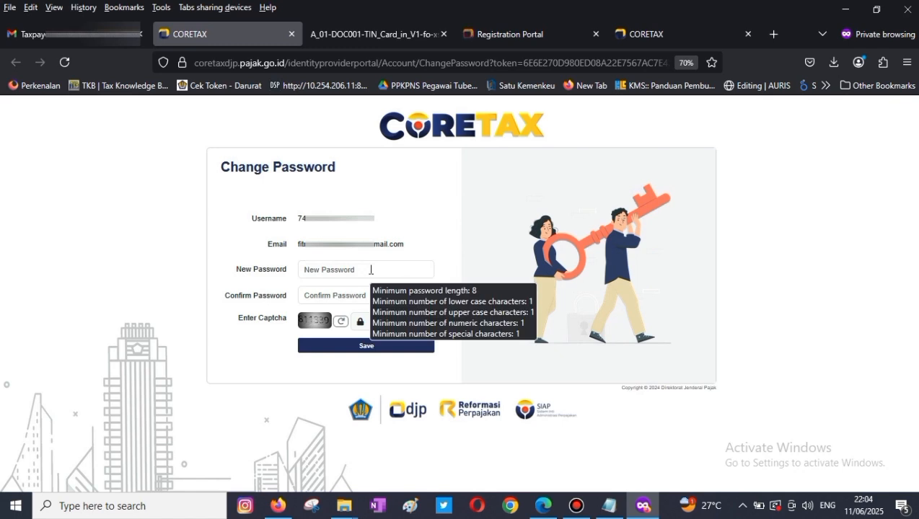
pyautogui.write('••••••')
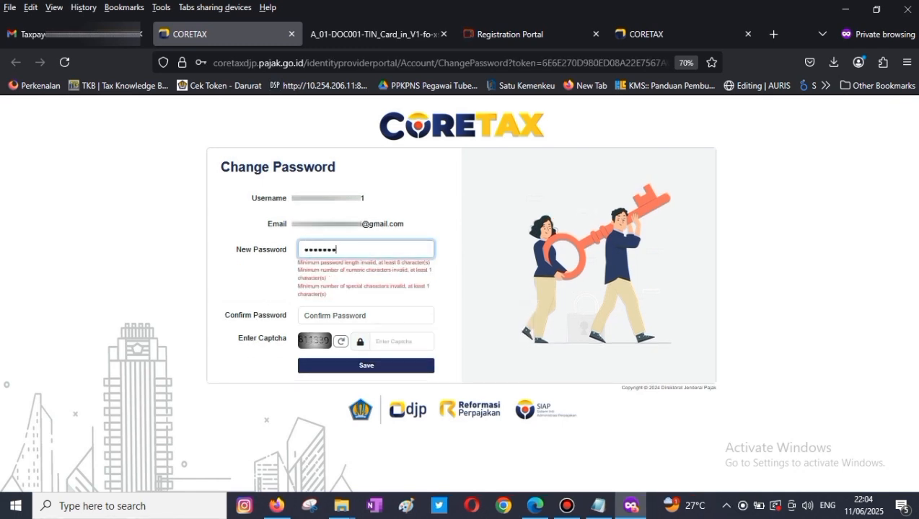
pyautogui.write('•••••••')
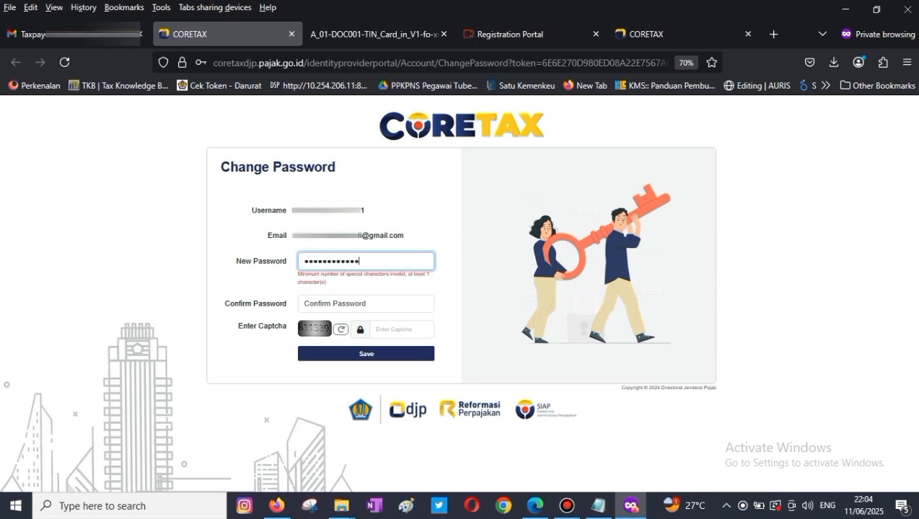
pyautogui.write('•')
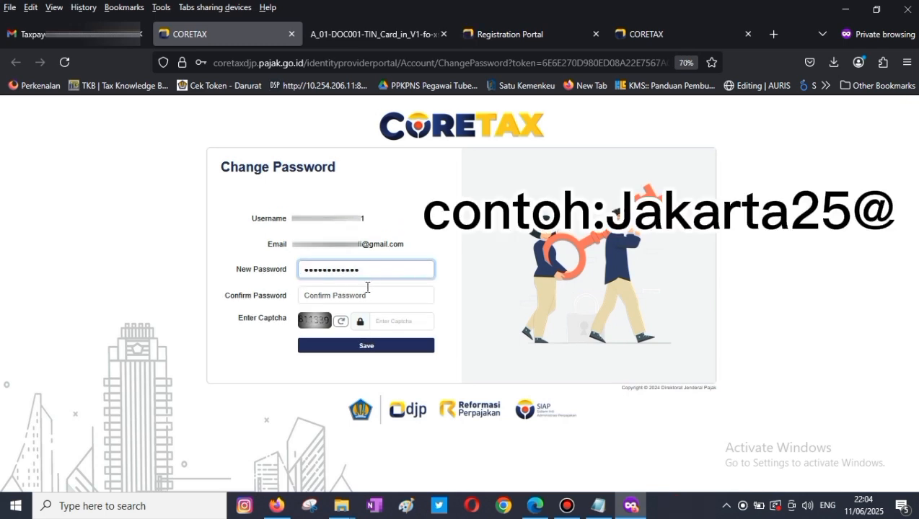
pyautogui.click(367, 295)
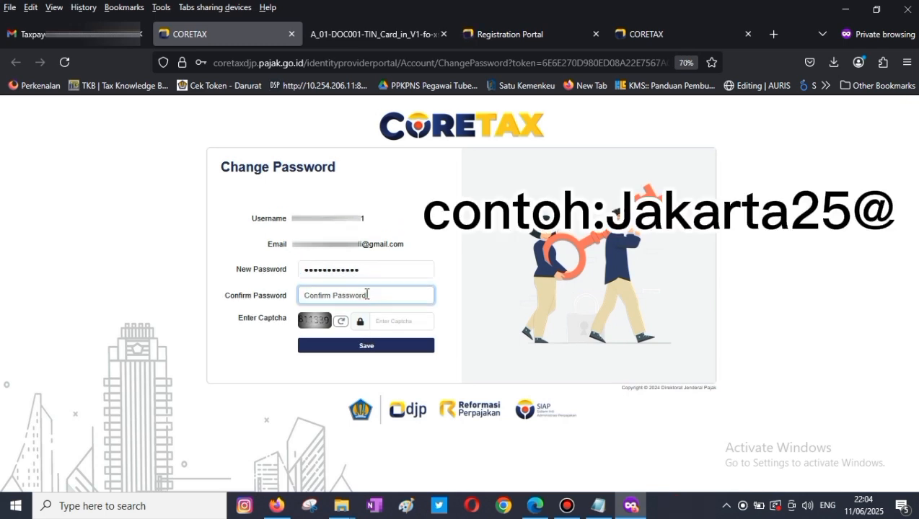
pyautogui.click(599, 505)
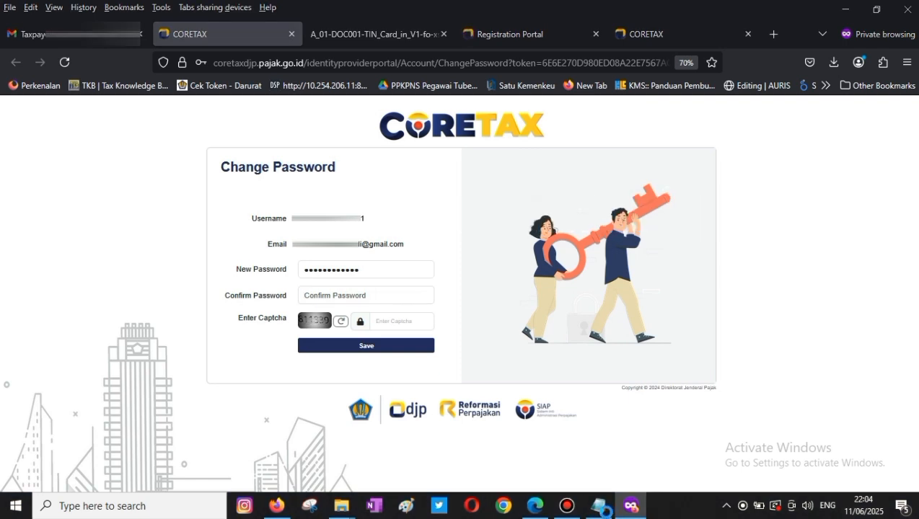
pyautogui.click(339, 294)
pyautogui.hotkey('ctrl', 'v')
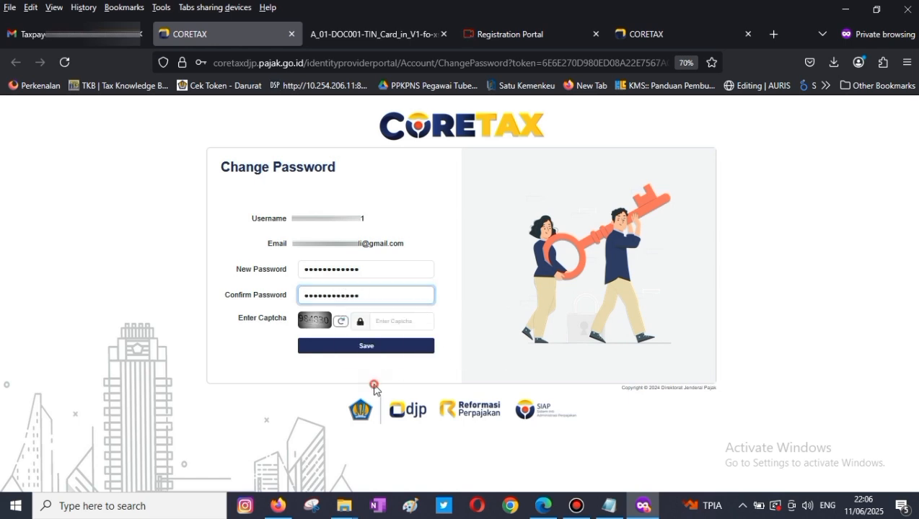
# - Save the new password with captcha 98483, then enter the user ID on the login page
pyautogui.click(402, 322)
pyautogui.write('984830')
pyautogui.click(402, 347)
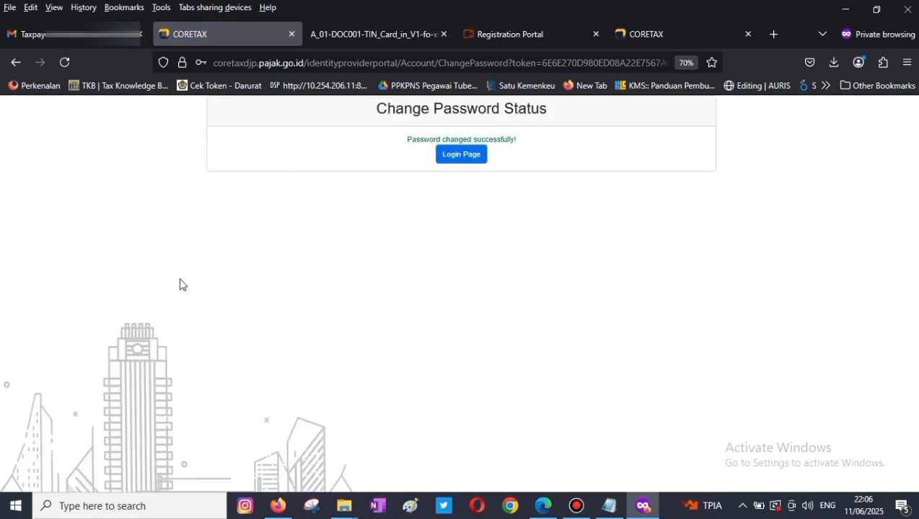
pyautogui.click(476, 157)
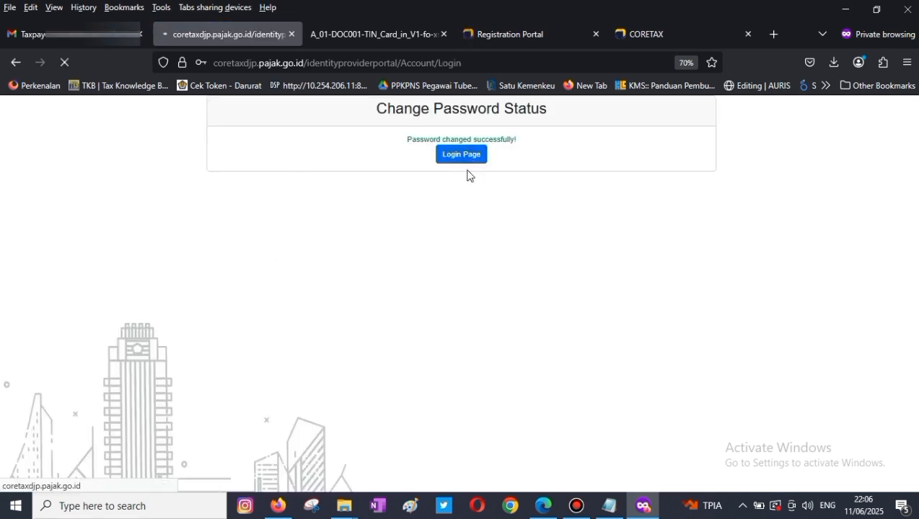
pyautogui.hotkey('ctrl', 'v')
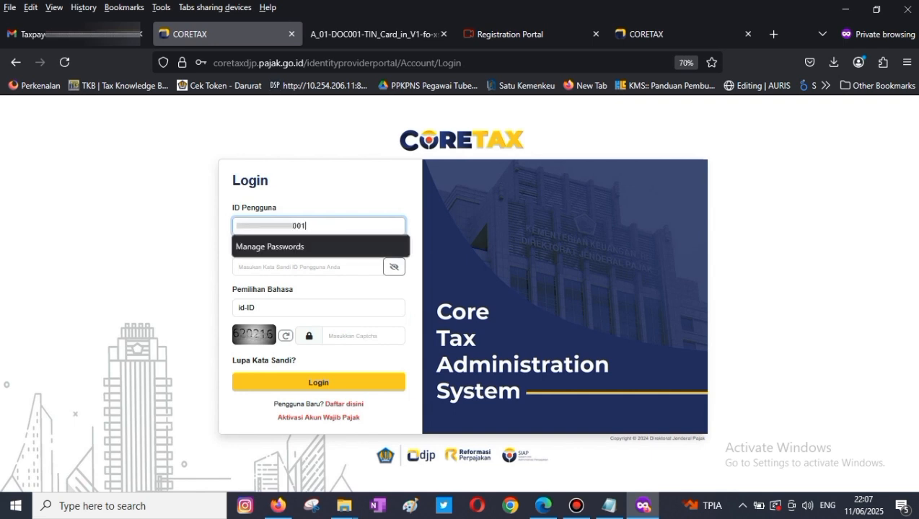
# - Log in with the new password and captcha code 620216
pyautogui.click(286, 267)
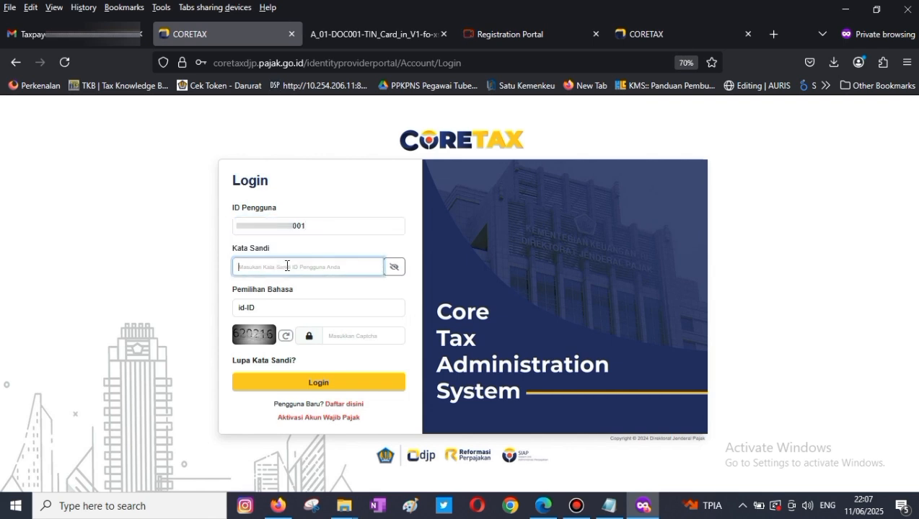
pyautogui.write('********')
pyautogui.click(355, 339)
pyautogui.write('620216')
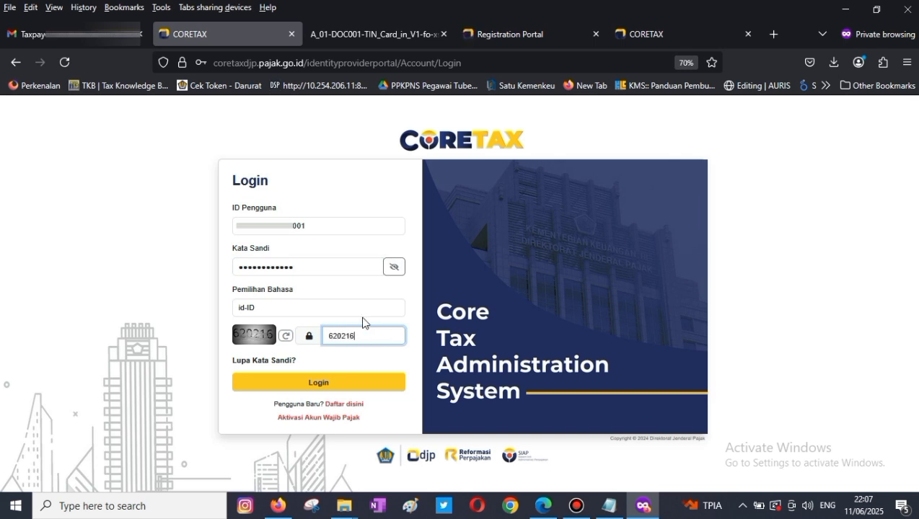
pyautogui.click(349, 381)
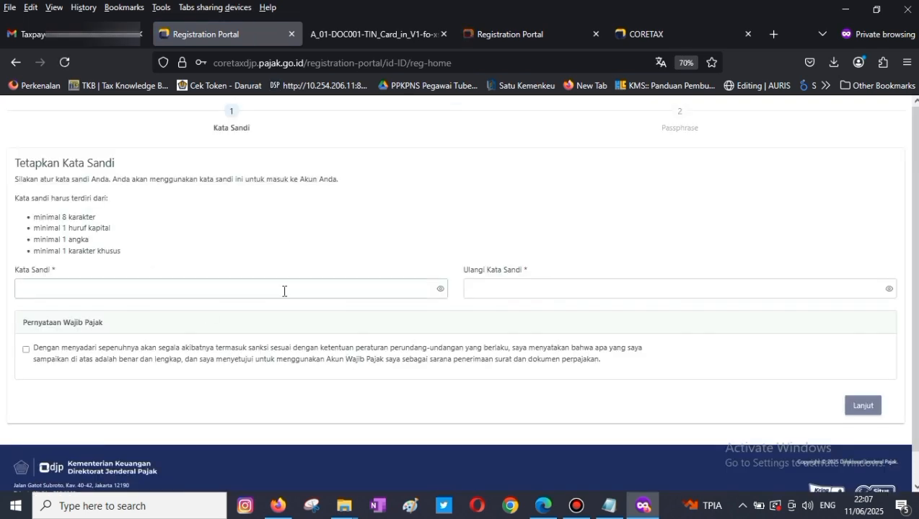
# - Paste a password into Kata Sandi and Ulangi Kata Sandi, and tick the Pernyataan Wajib Pajak declaration
pyautogui.click(167, 288)
pyautogui.hotkey('ctrl', 'v')
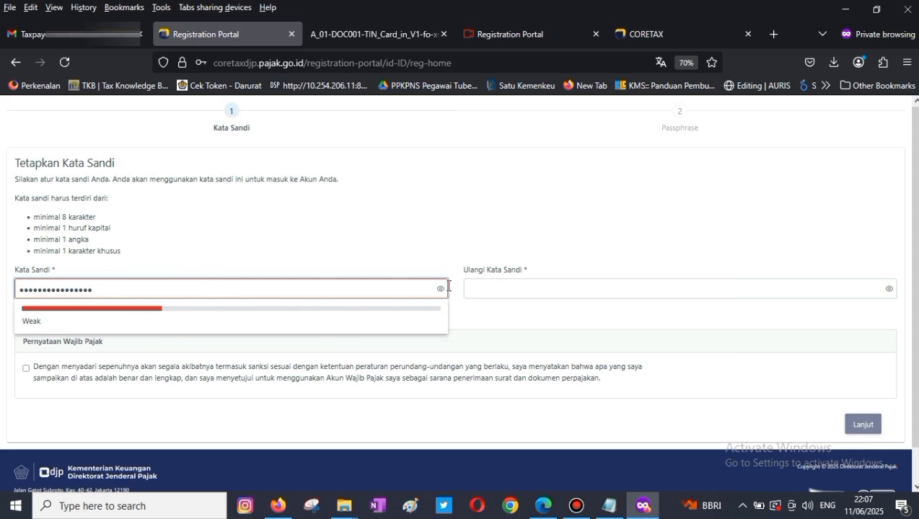
pyautogui.click(527, 287)
pyautogui.hotkey('ctrl', 'v')
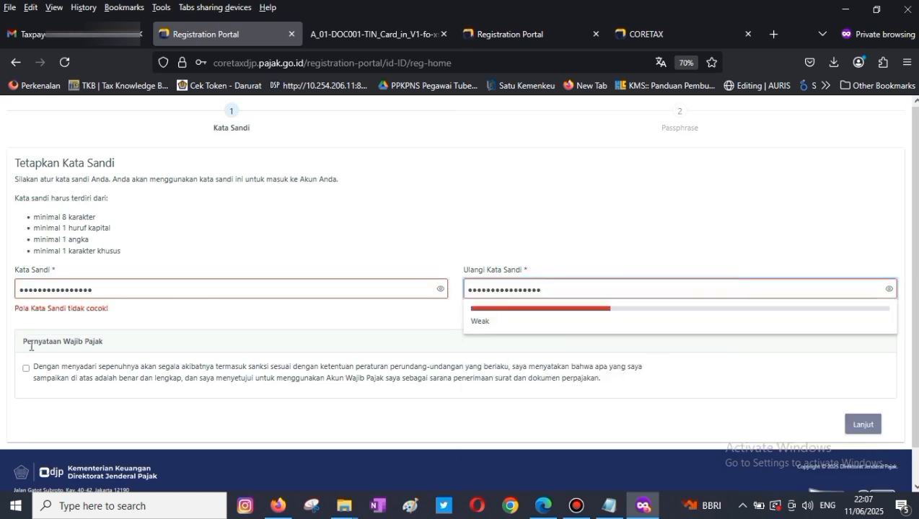
pyautogui.click(27, 369)
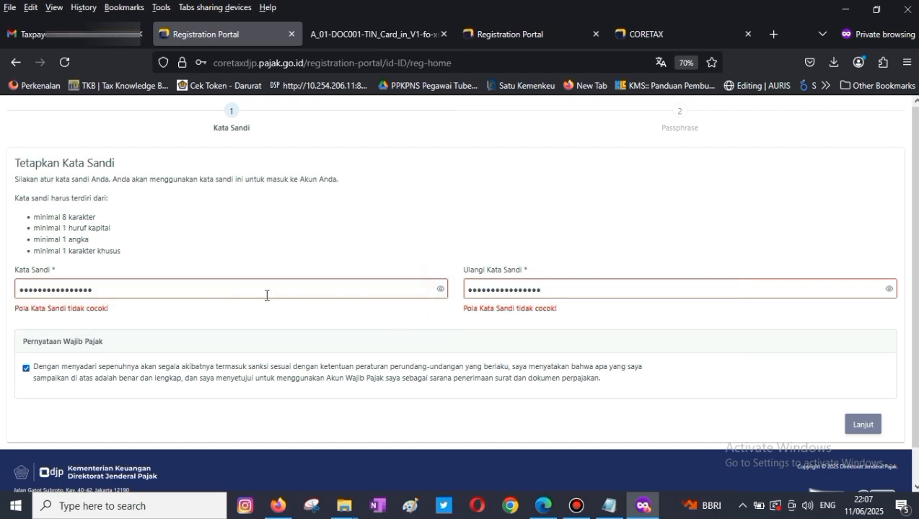
# - Replace both password fields with a stronger matching password and re-accept the declaration
pyautogui.moveTo(101, 290); pyautogui.dragTo(1, 290)
pyautogui.hotkey('ctrl', 'v')
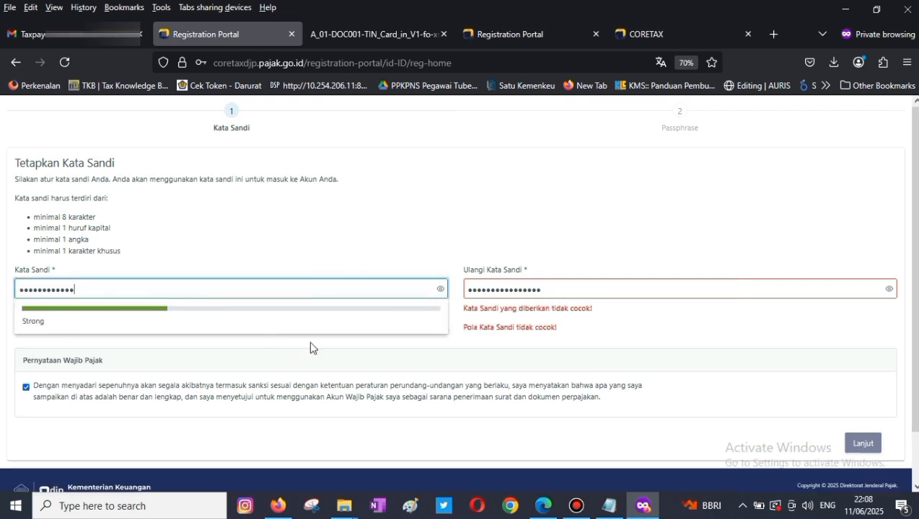
pyautogui.click(310, 357)
pyautogui.click(576, 286)
pyautogui.moveTo(515, 288); pyautogui.dragTo(378, 283)
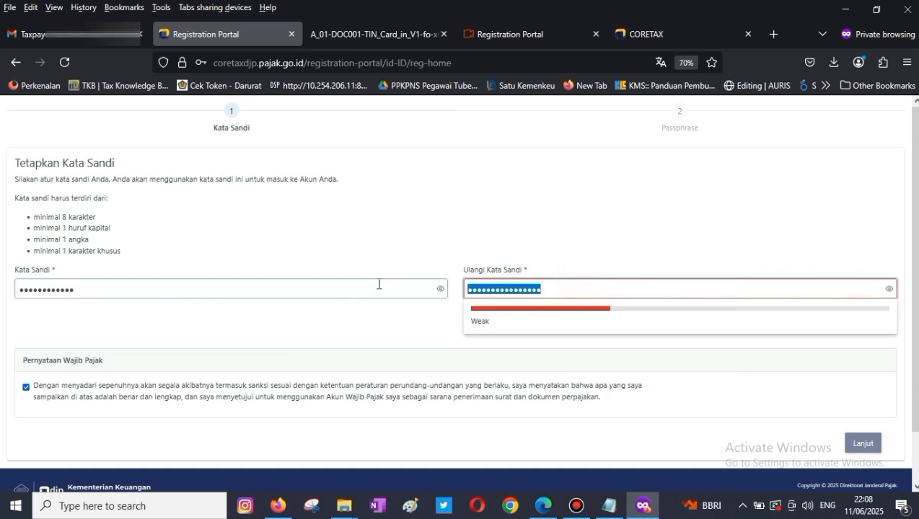
pyautogui.hotkey('ctrl', 'v')
pyautogui.click(382, 324)
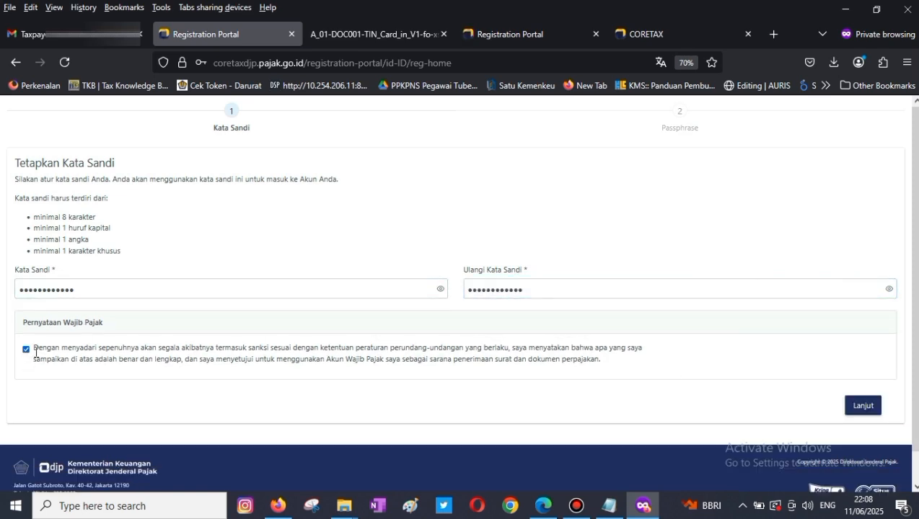
pyautogui.click(25, 351)
pyautogui.doubleClick(25, 352)
pyautogui.click(26, 353)
# - Continue to Tetapkan Passphrase, paste the same passphrase into both fields, and save with Simpan
pyautogui.click(873, 409)
pyautogui.click(271, 290)
pyautogui.hotkey('ctrl', 'v')
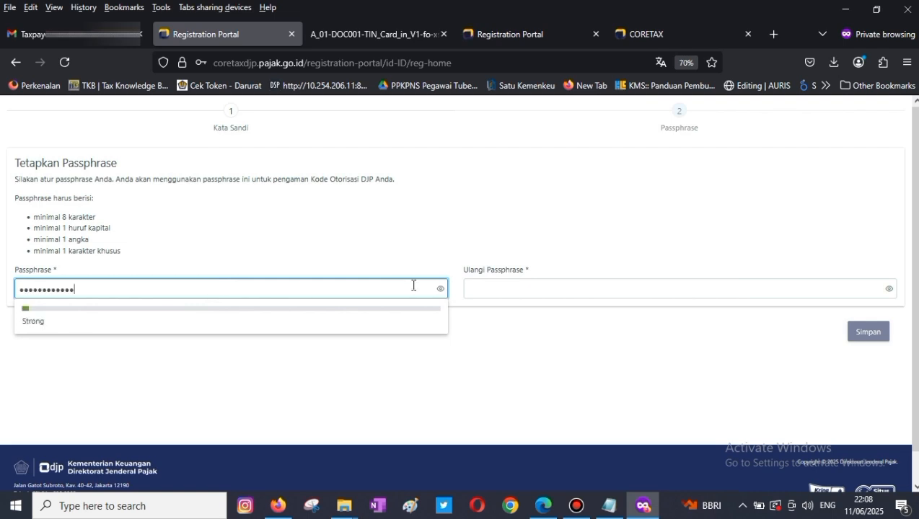
pyautogui.click(572, 286)
pyautogui.hotkey('ctrl', 'v')
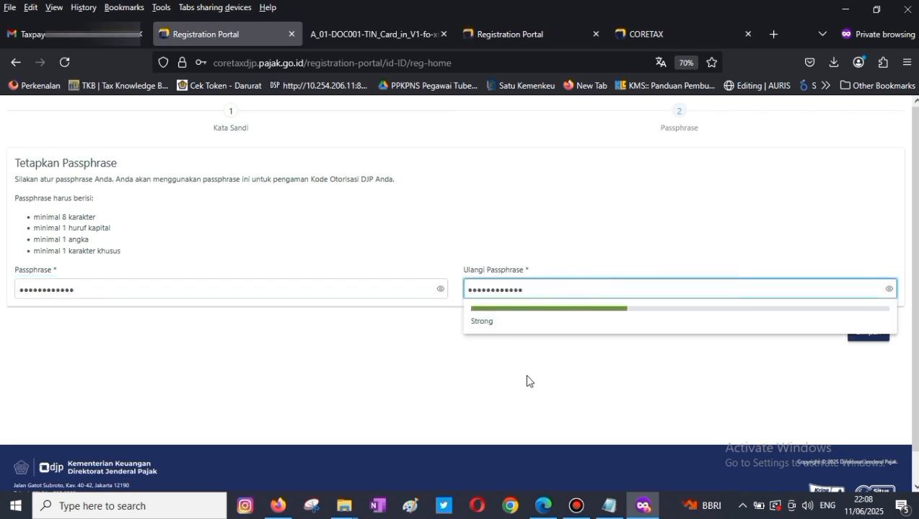
pyautogui.click(526, 384)
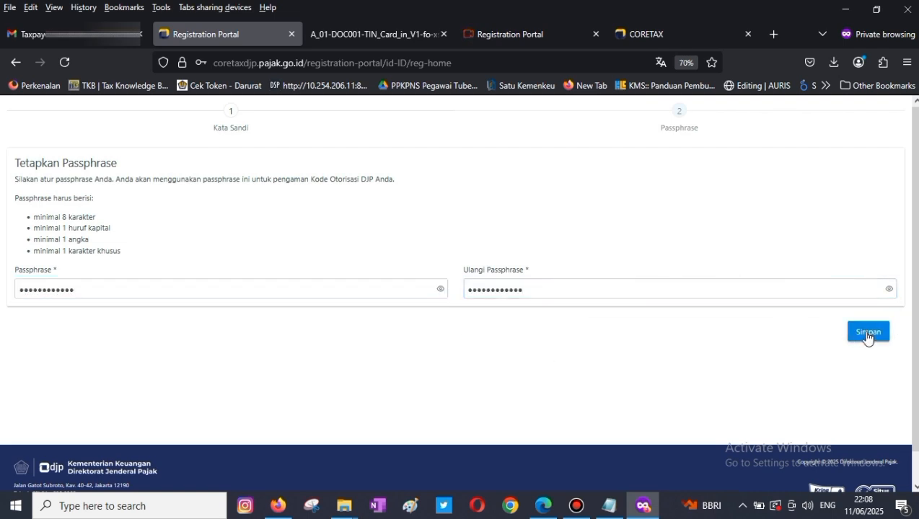
pyautogui.click(865, 334)
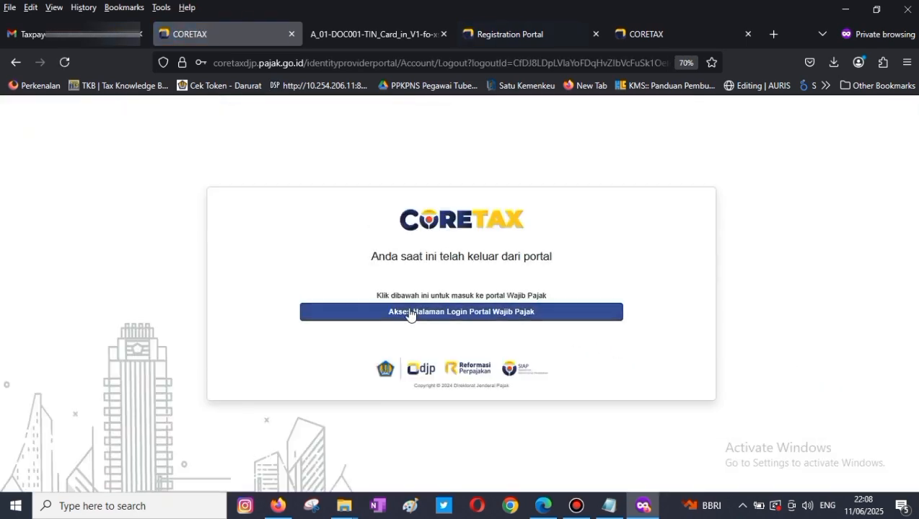
# - Sign in on the taxpayer portal login page with the saved user ID, password and captcha 885
pyautogui.click(460, 321)
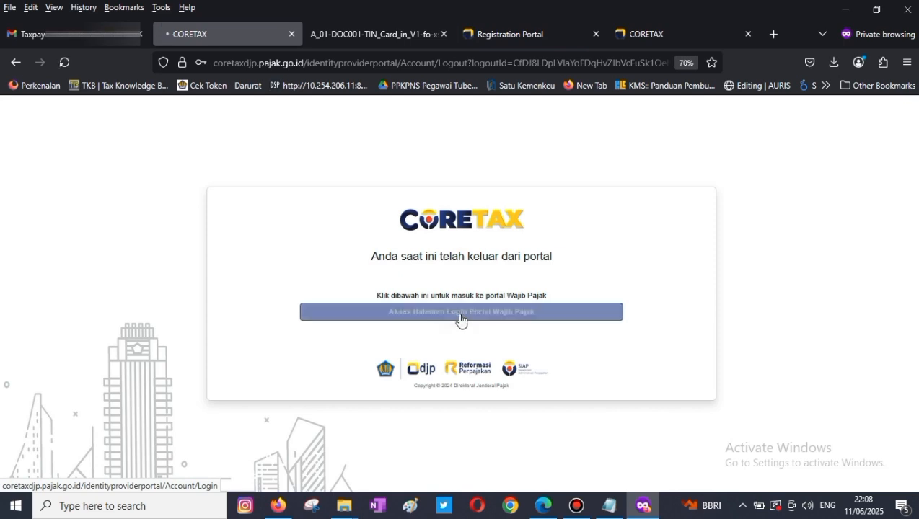
pyautogui.hotkey('ctrl', 'v')
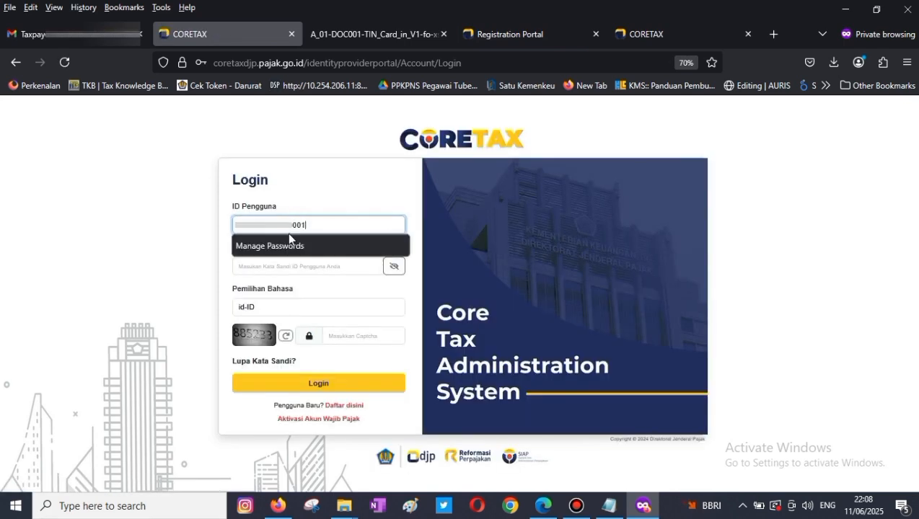
pyautogui.click(150, 262)
pyautogui.click(250, 264)
pyautogui.hotkey('ctrl', 'v')
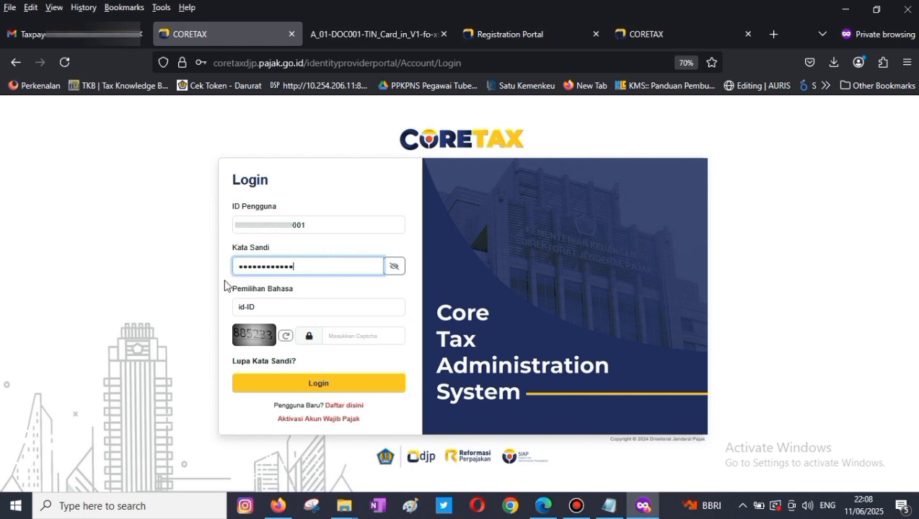
pyautogui.click(160, 297)
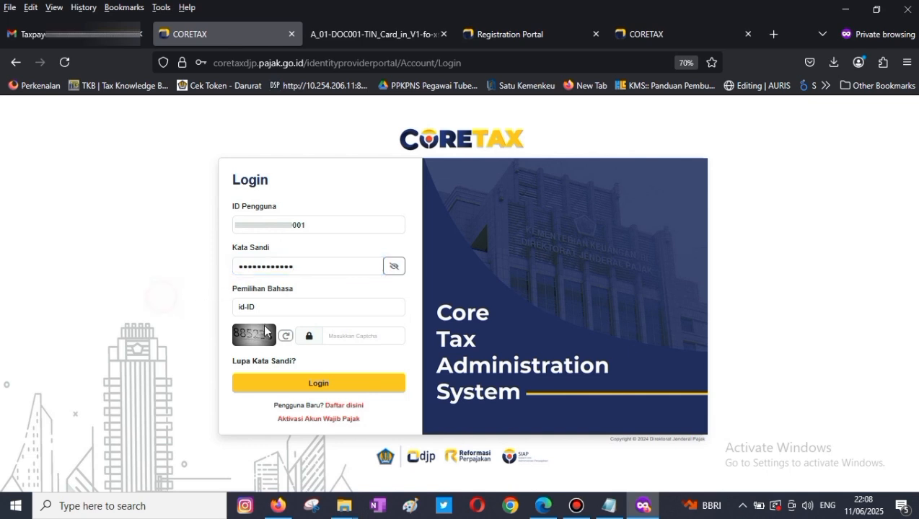
pyautogui.click(338, 337)
pyautogui.write('885')
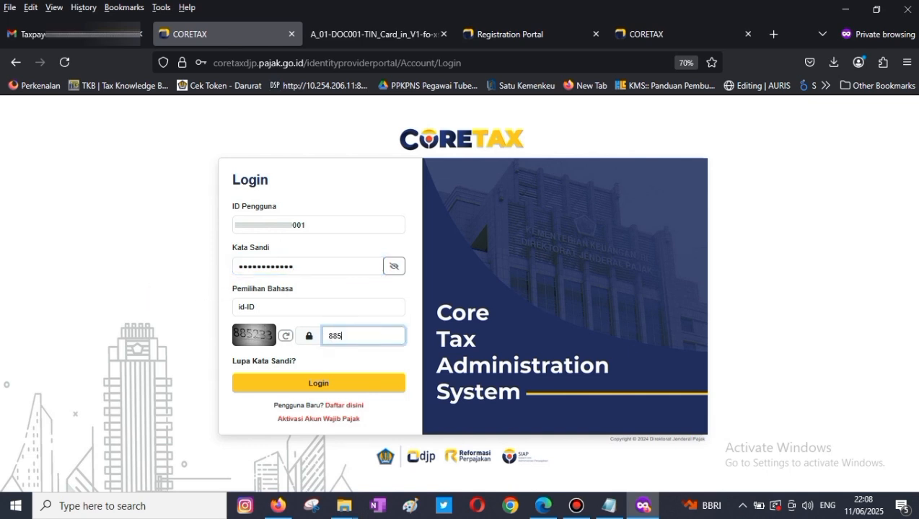
pyautogui.click(339, 391)
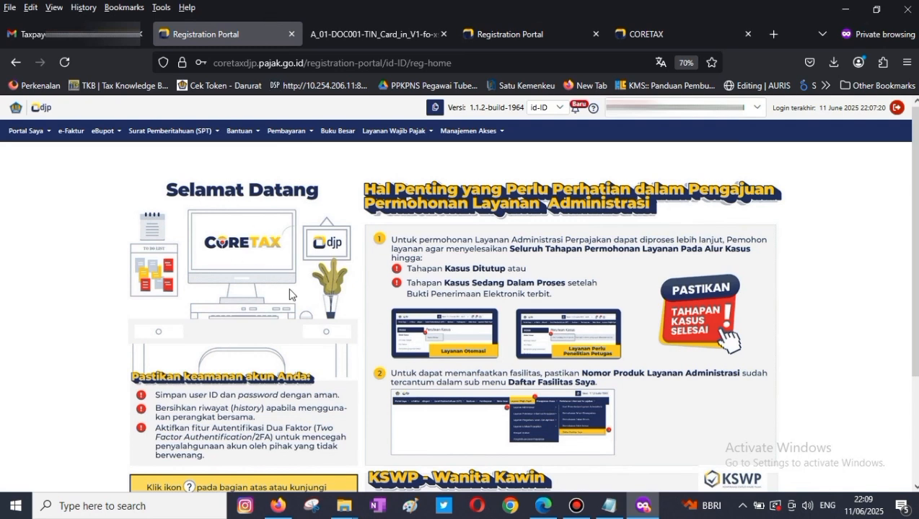
# - Open Portal Saya > Dokumen Saya, refresh the list, and download the Kartu NPWP document
pyautogui.click(26, 140)
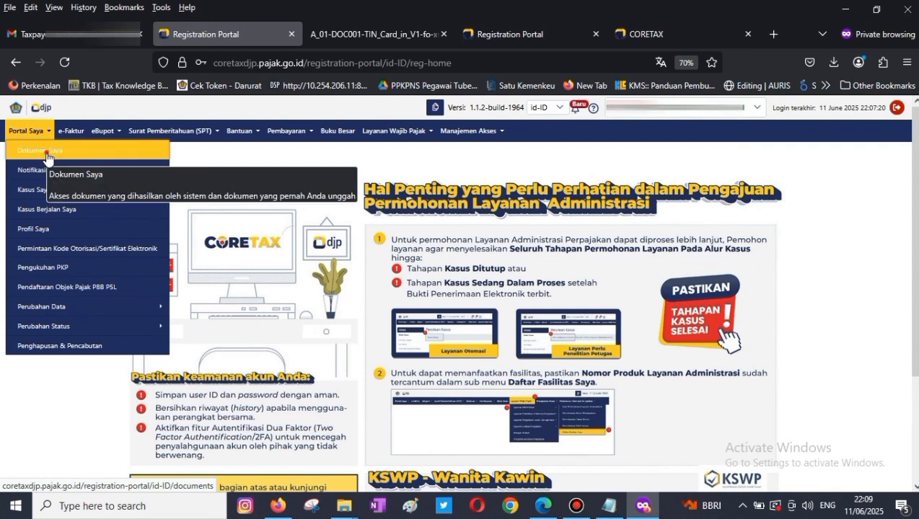
pyautogui.click(46, 155)
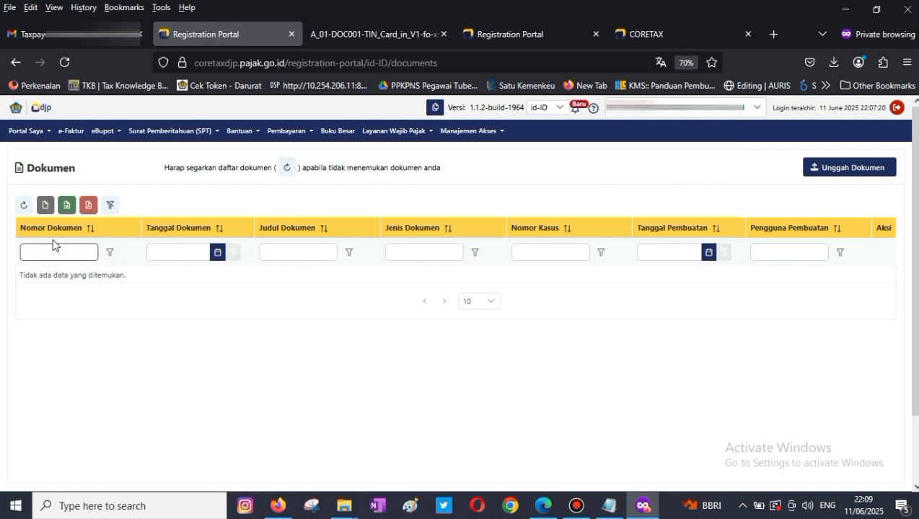
pyautogui.click(23, 208)
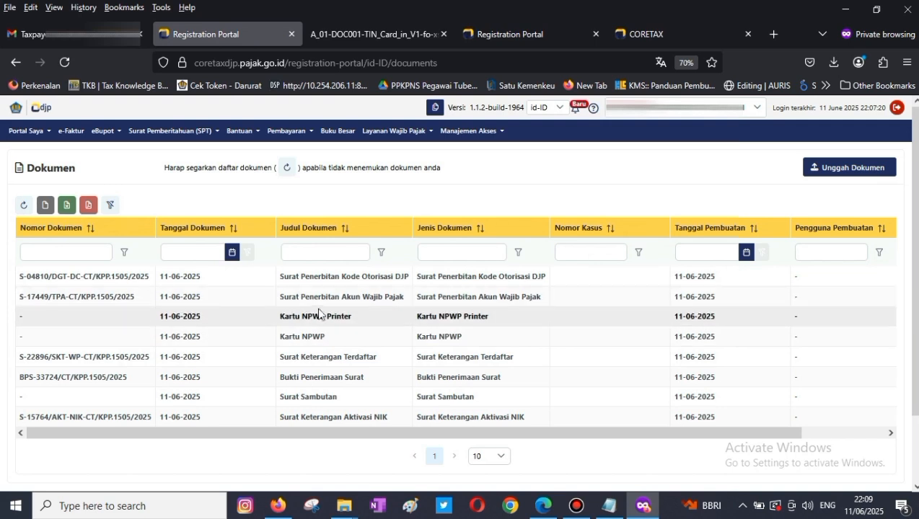
pyautogui.moveTo(418, 435); pyautogui.dragTo(501, 440)
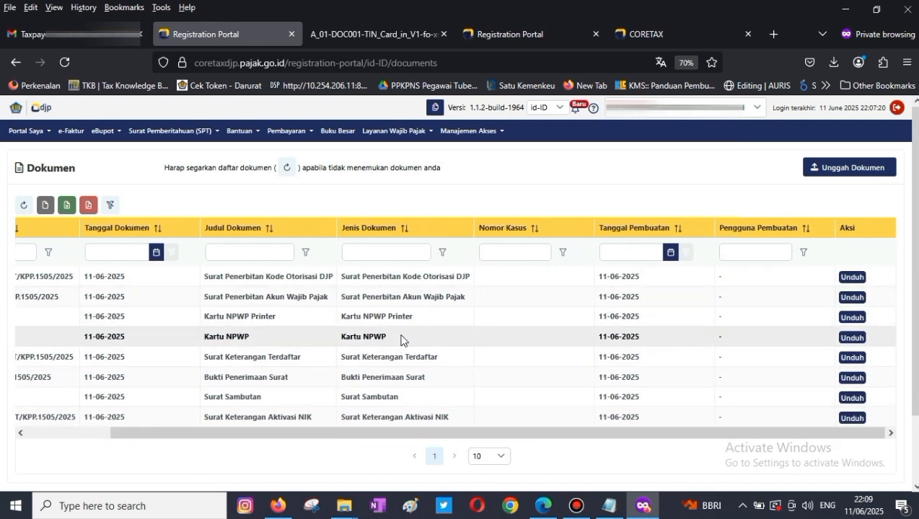
pyautogui.click(852, 339)
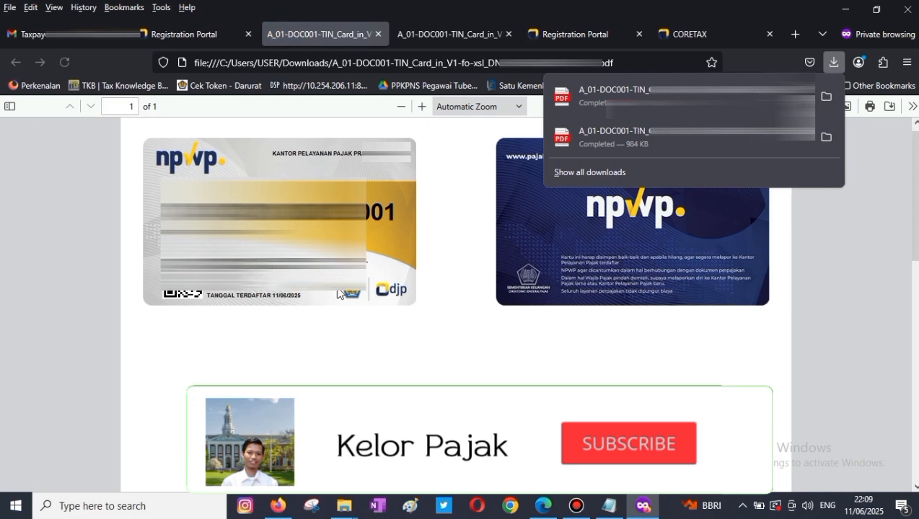
# - Compare the two downloaded A_01-DOC001 card PDFs, then return to the Registration Portal tab
pyautogui.click(441, 34)
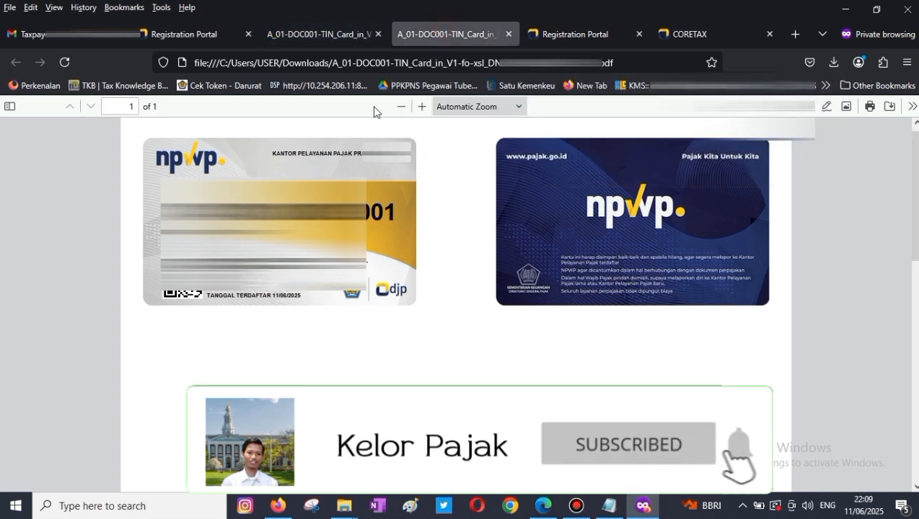
pyautogui.click(324, 34)
pyautogui.click(439, 36)
pyautogui.click(334, 34)
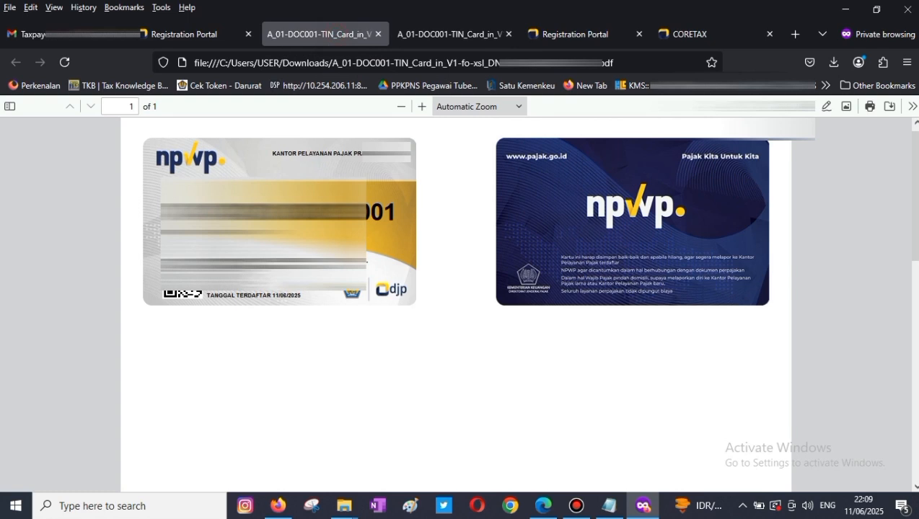
pyautogui.click(169, 34)
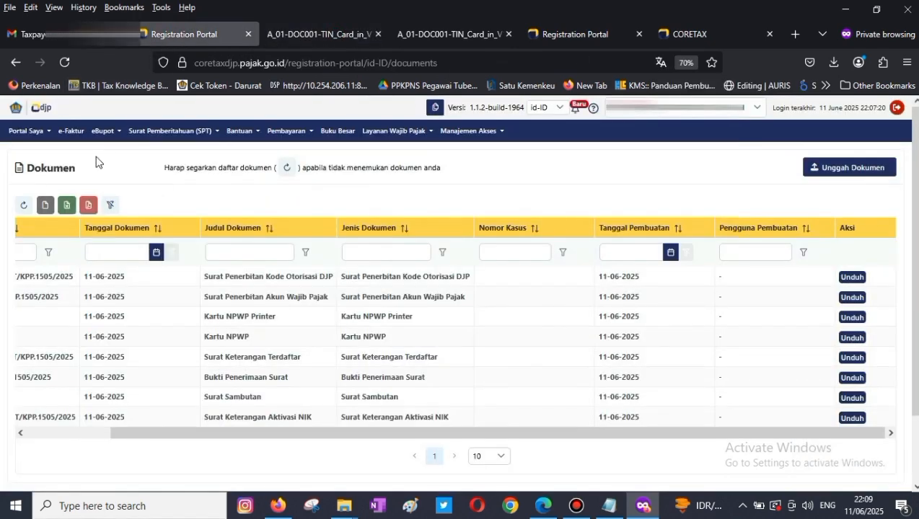
# - Open Portal Saya > Profil Saya and check the Aktif NPWP status and main activity PEGAWAI NEGERI SIPIL
pyautogui.click(30, 140)
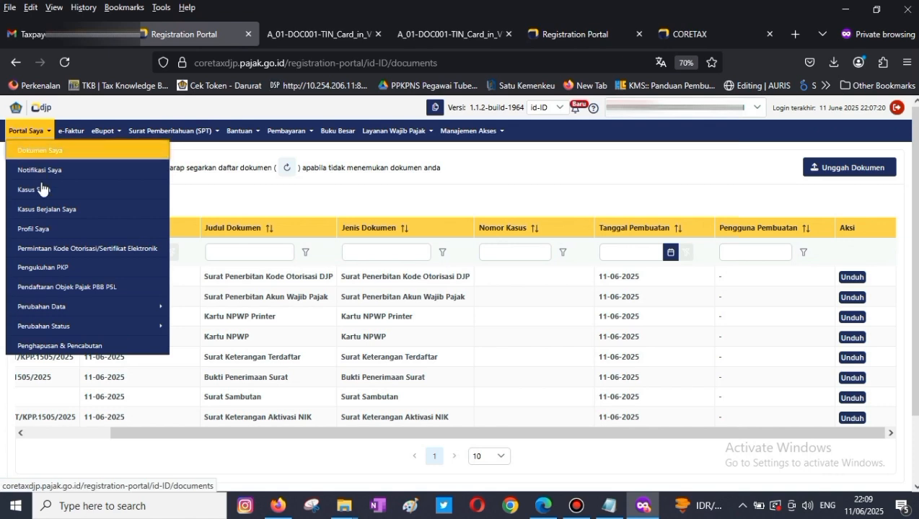
pyautogui.click(47, 232)
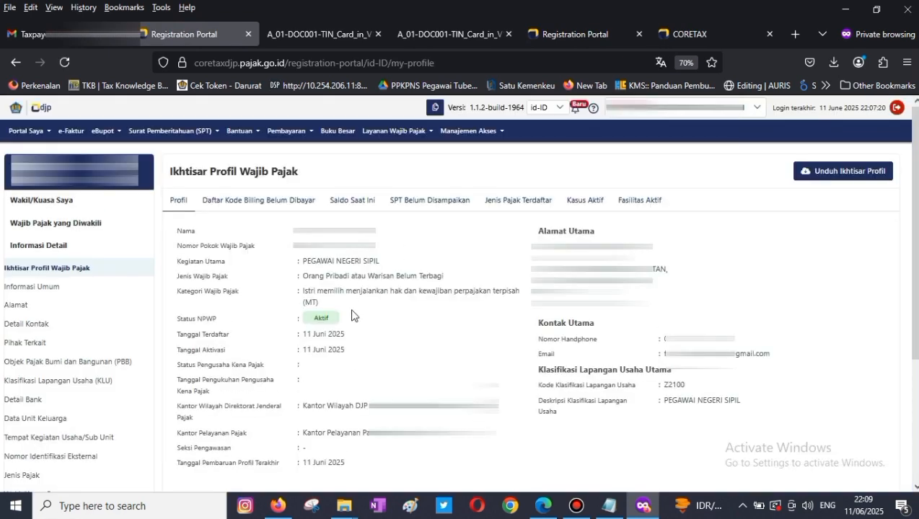
pyautogui.moveTo(316, 260)
pyautogui.mouseDown()
pyautogui.moveTo(376, 264)
pyautogui.moveTo(305, 259)
pyautogui.mouseUp()
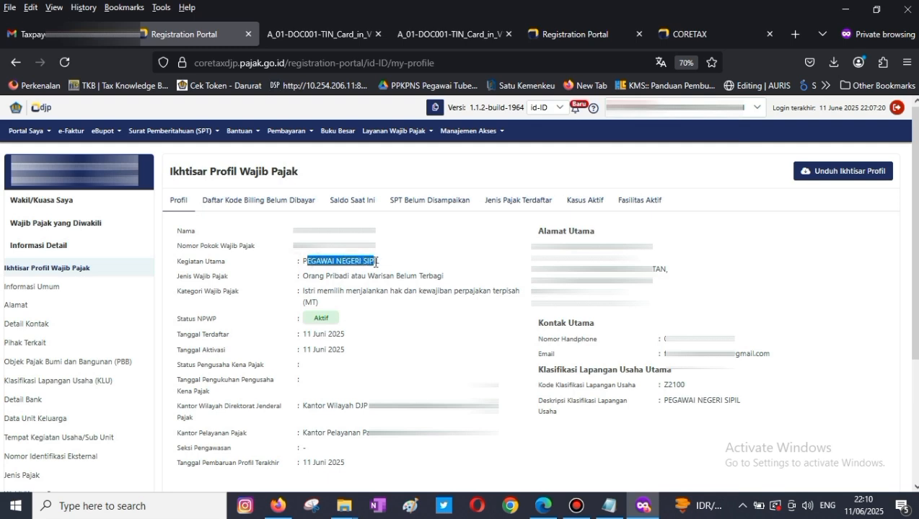
pyautogui.click(382, 336)
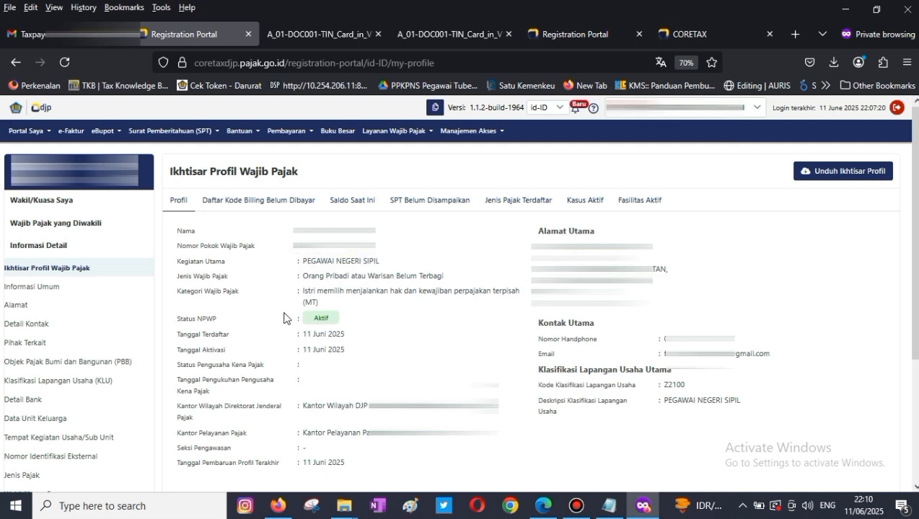
# - Review the MT taxpayer category description, then open and scroll the Informasi Umum page
pyautogui.moveTo(303, 288); pyautogui.dragTo(318, 300)
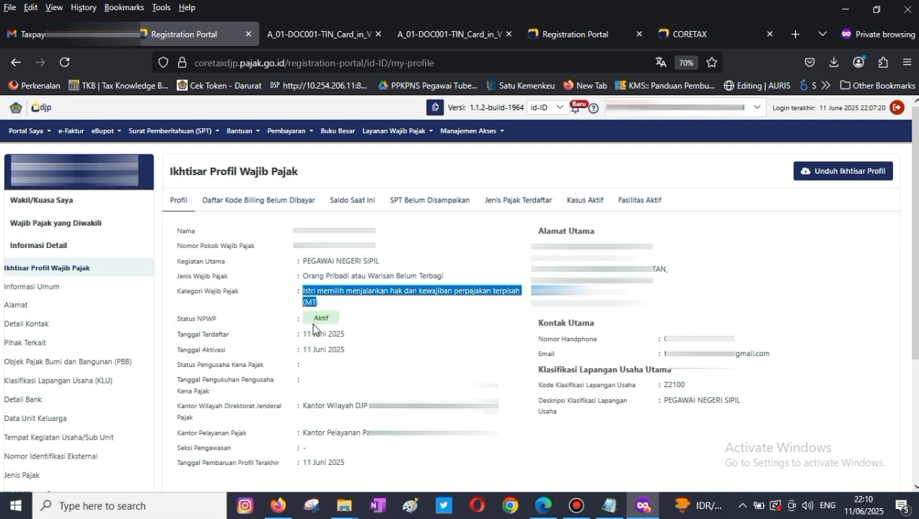
pyautogui.click(363, 318)
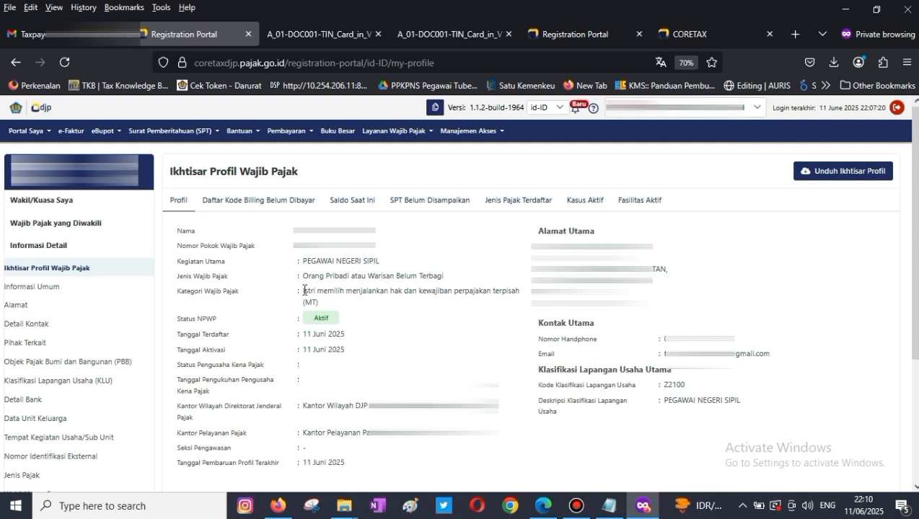
pyautogui.moveTo(304, 295); pyautogui.dragTo(336, 307)
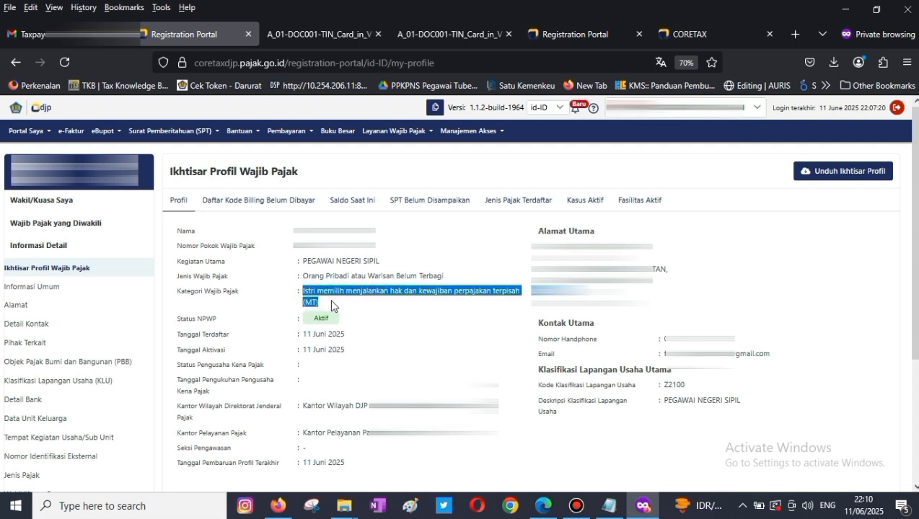
pyautogui.click(381, 342)
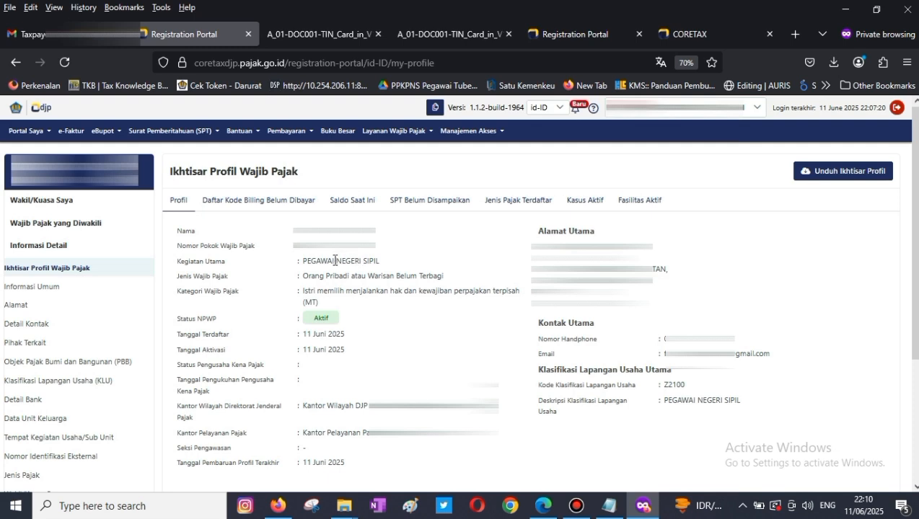
pyautogui.click(45, 287)
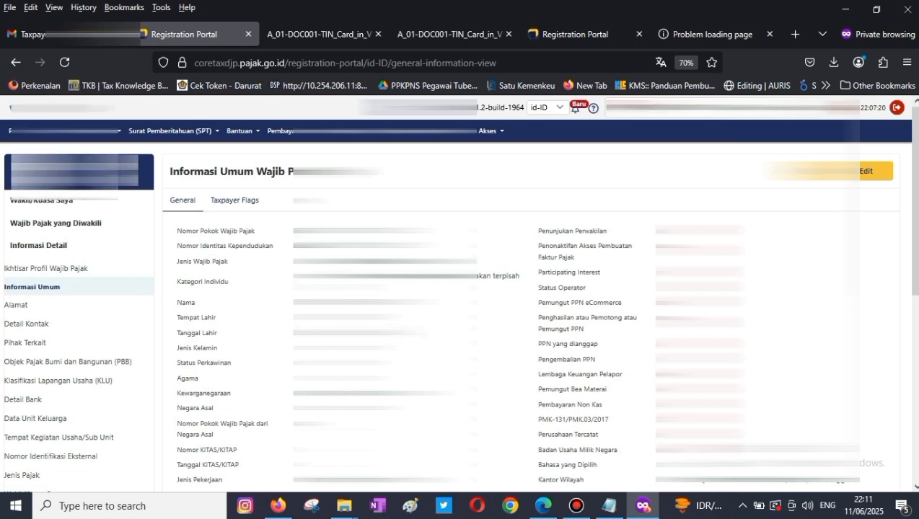
pyautogui.scroll(-2, 459, 293)
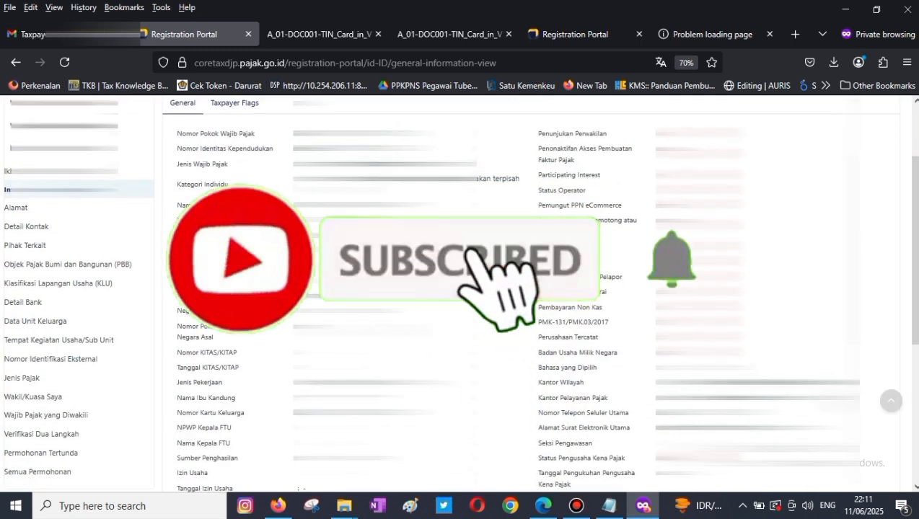